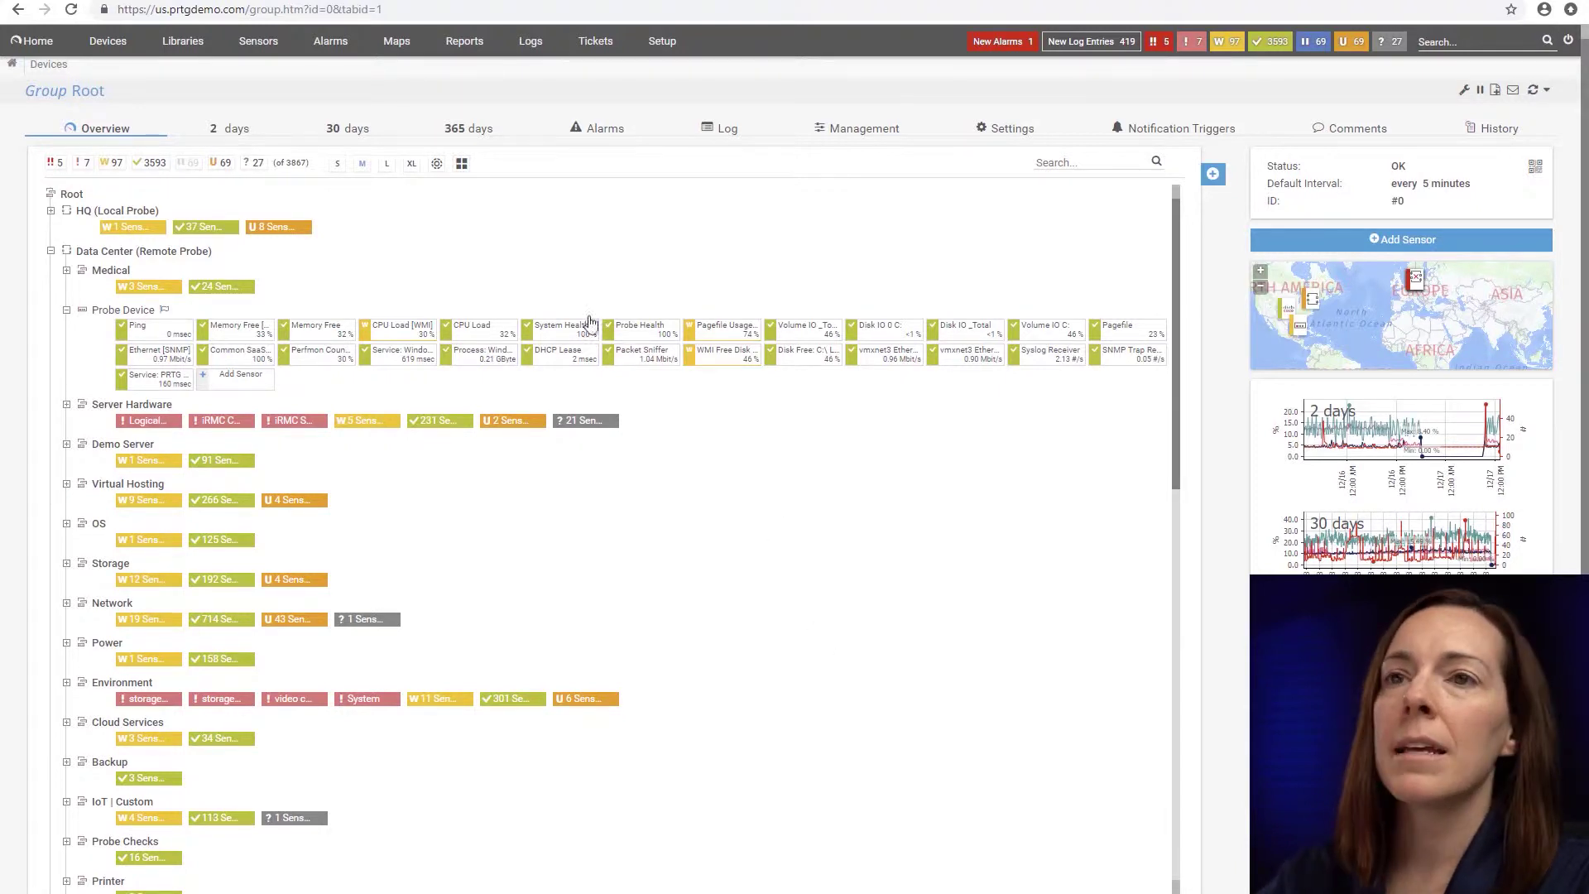
pyautogui.click(176, 53)
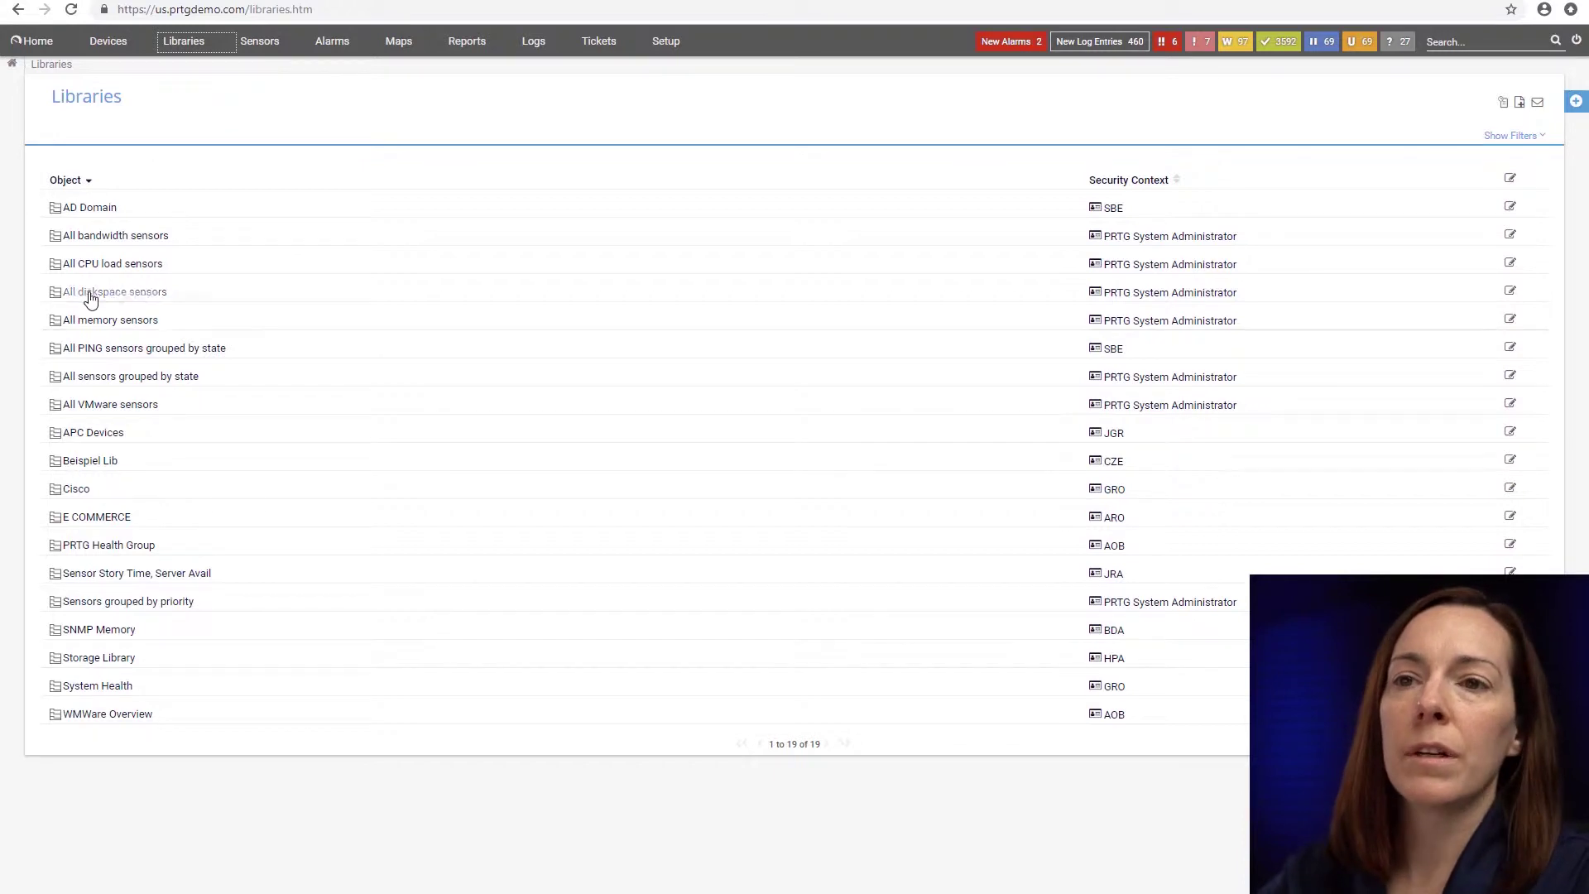
pyautogui.click(110, 325)
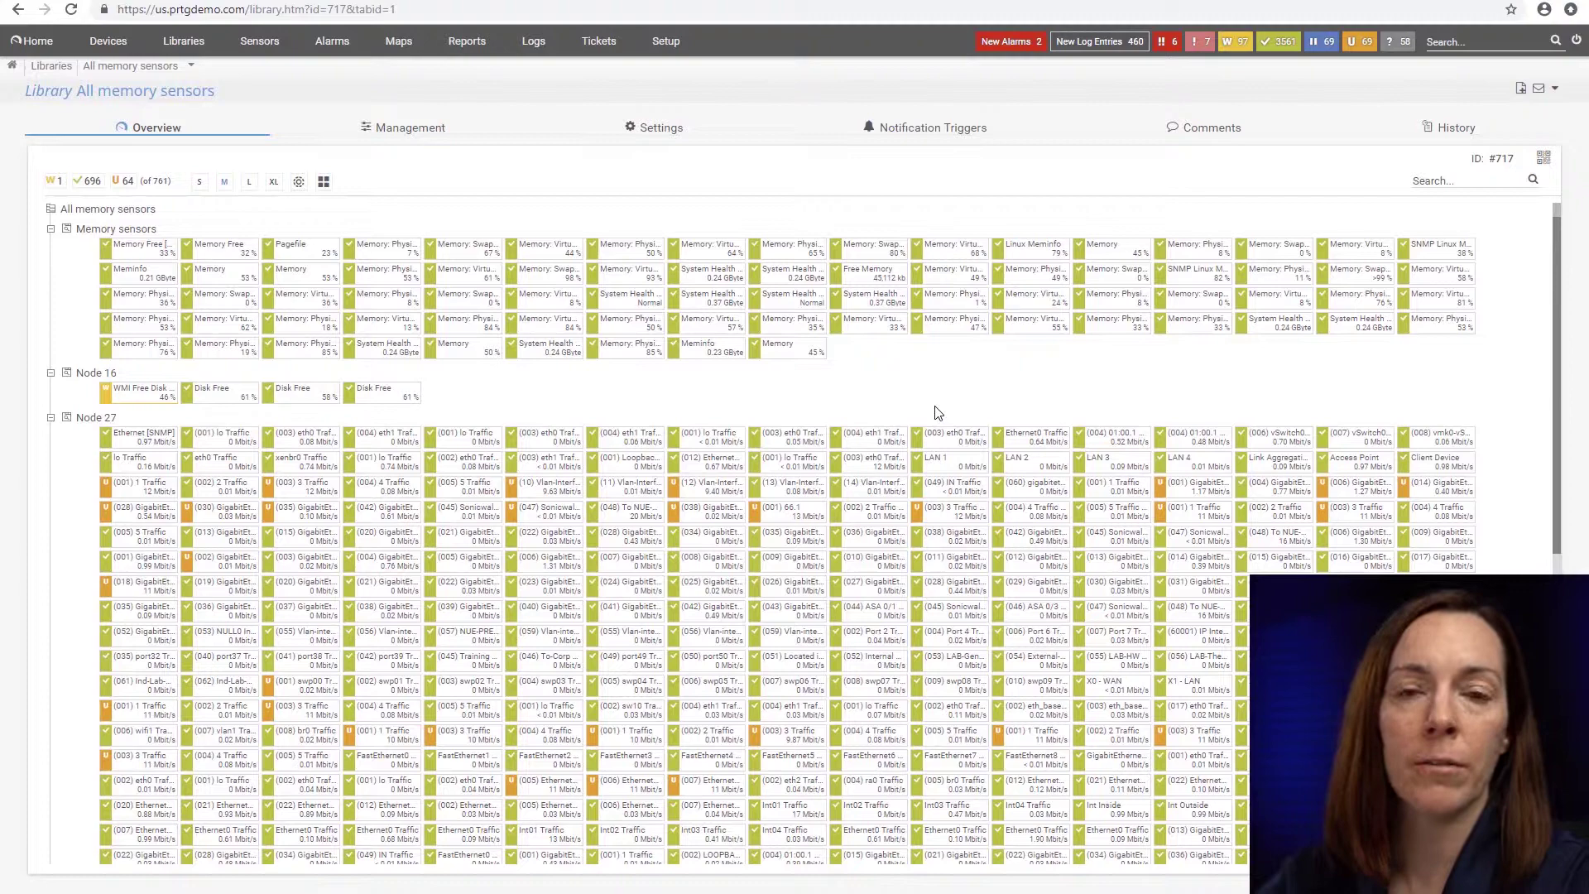
pyautogui.scroll(-4, 928, 587)
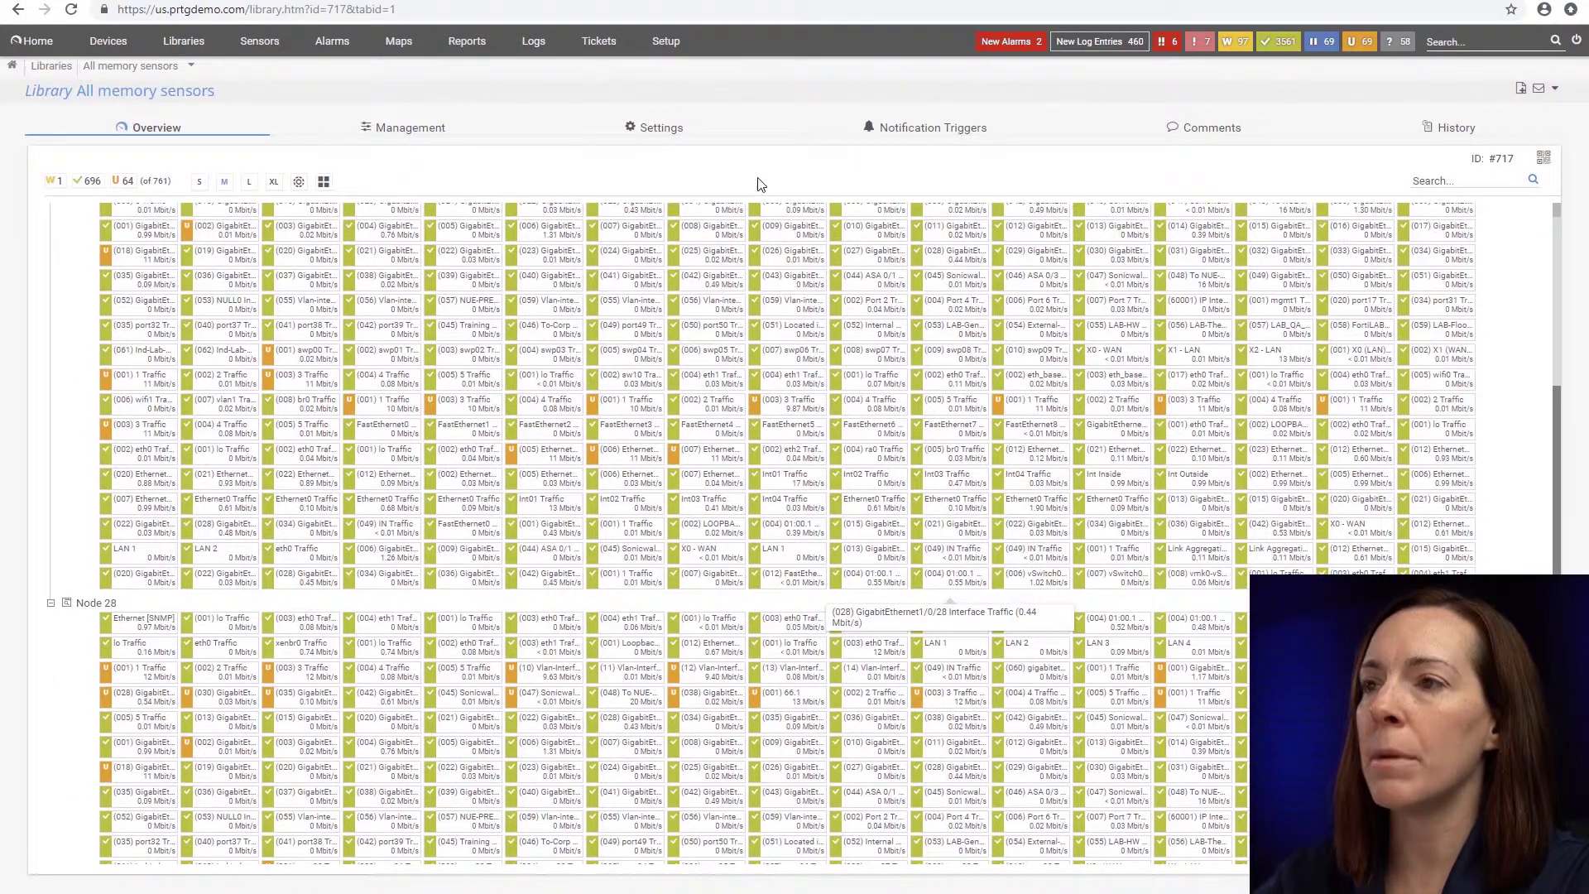
pyautogui.click(950, 126)
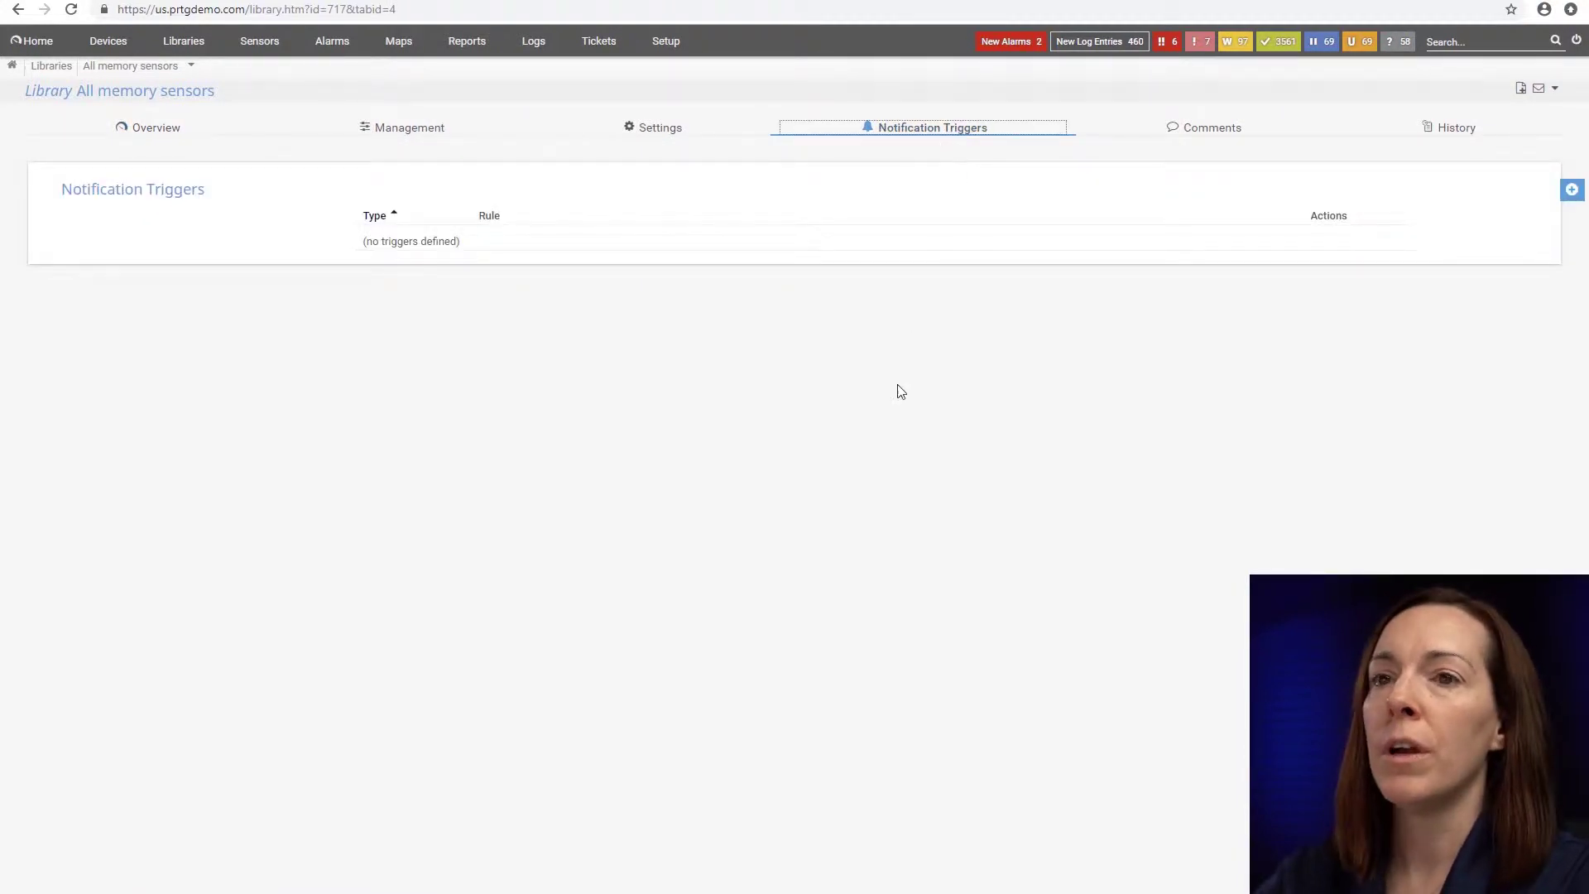
pyautogui.click(183, 43)
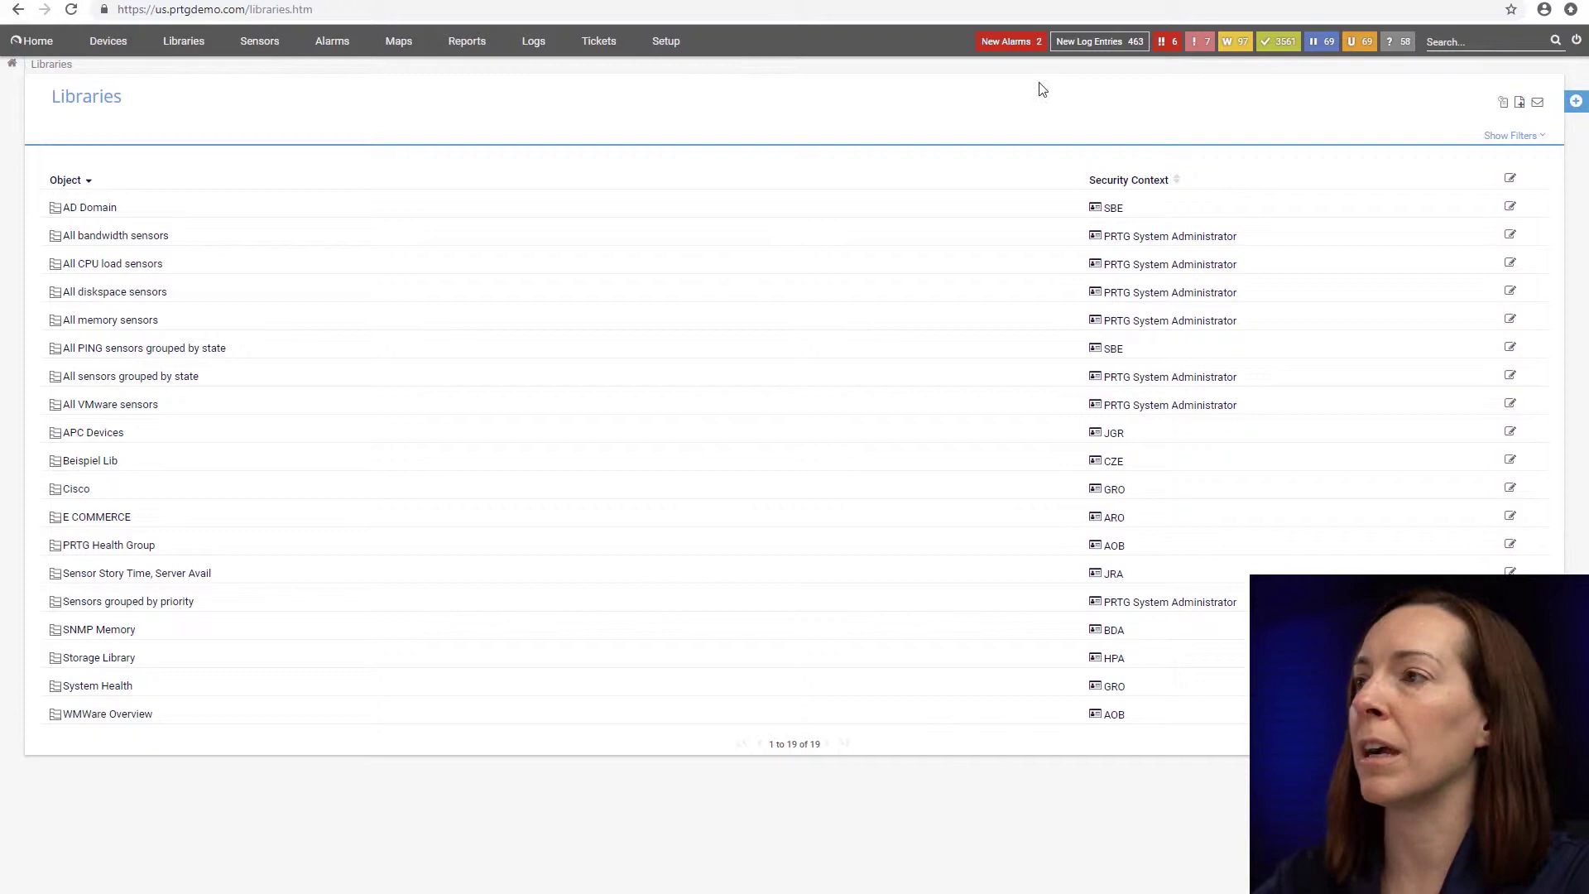
# Add a new library named 'Email Library' and create it
pyautogui.click(1575, 112)
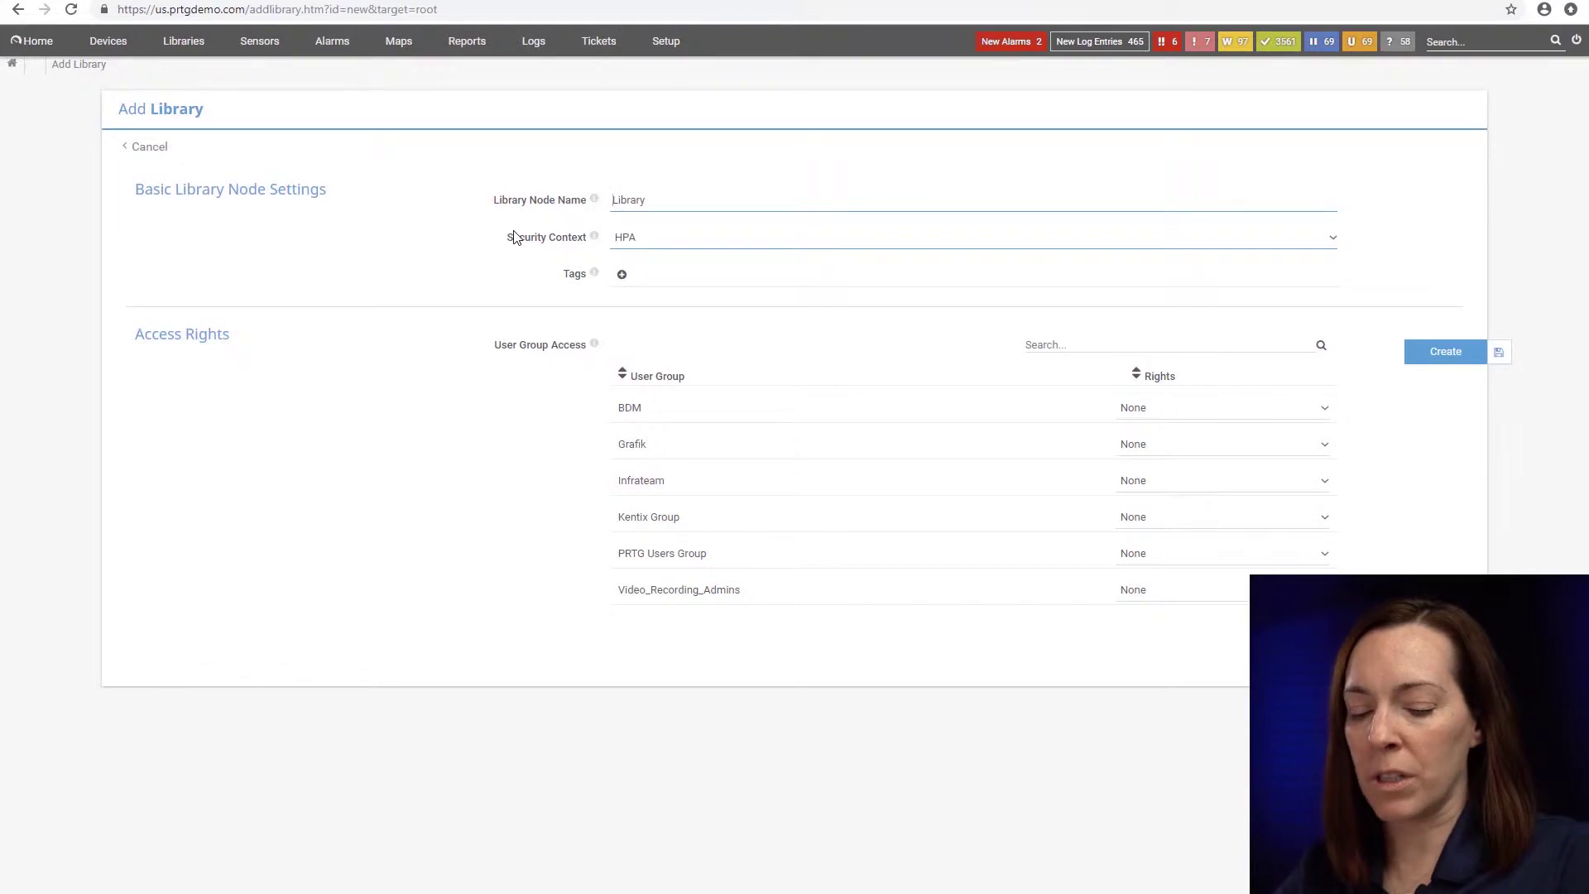
pyautogui.write('Email')
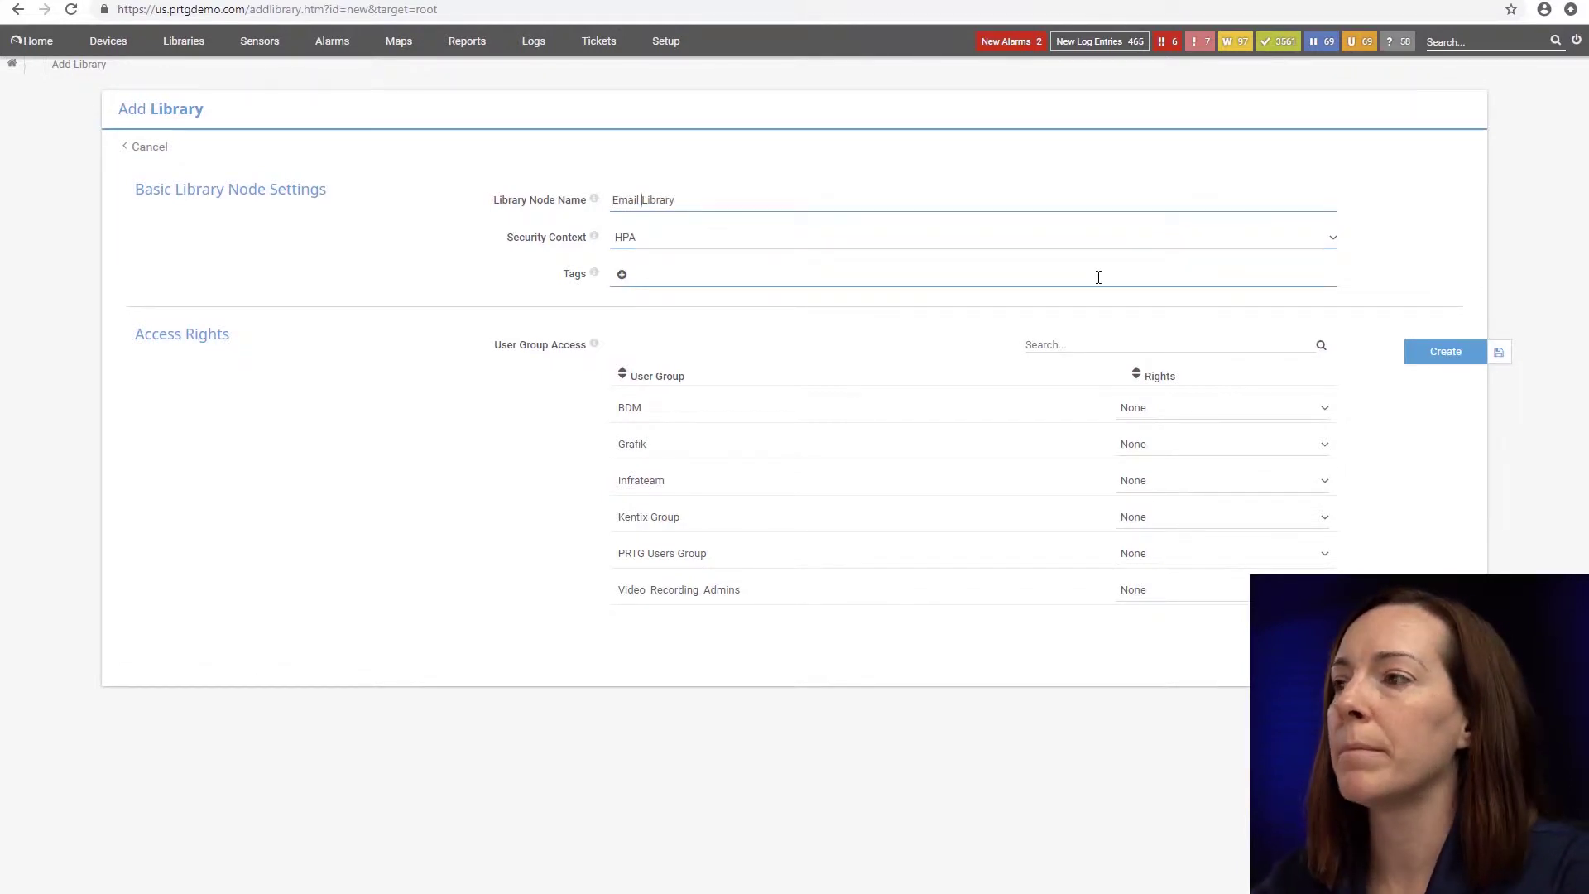
pyautogui.click(1442, 362)
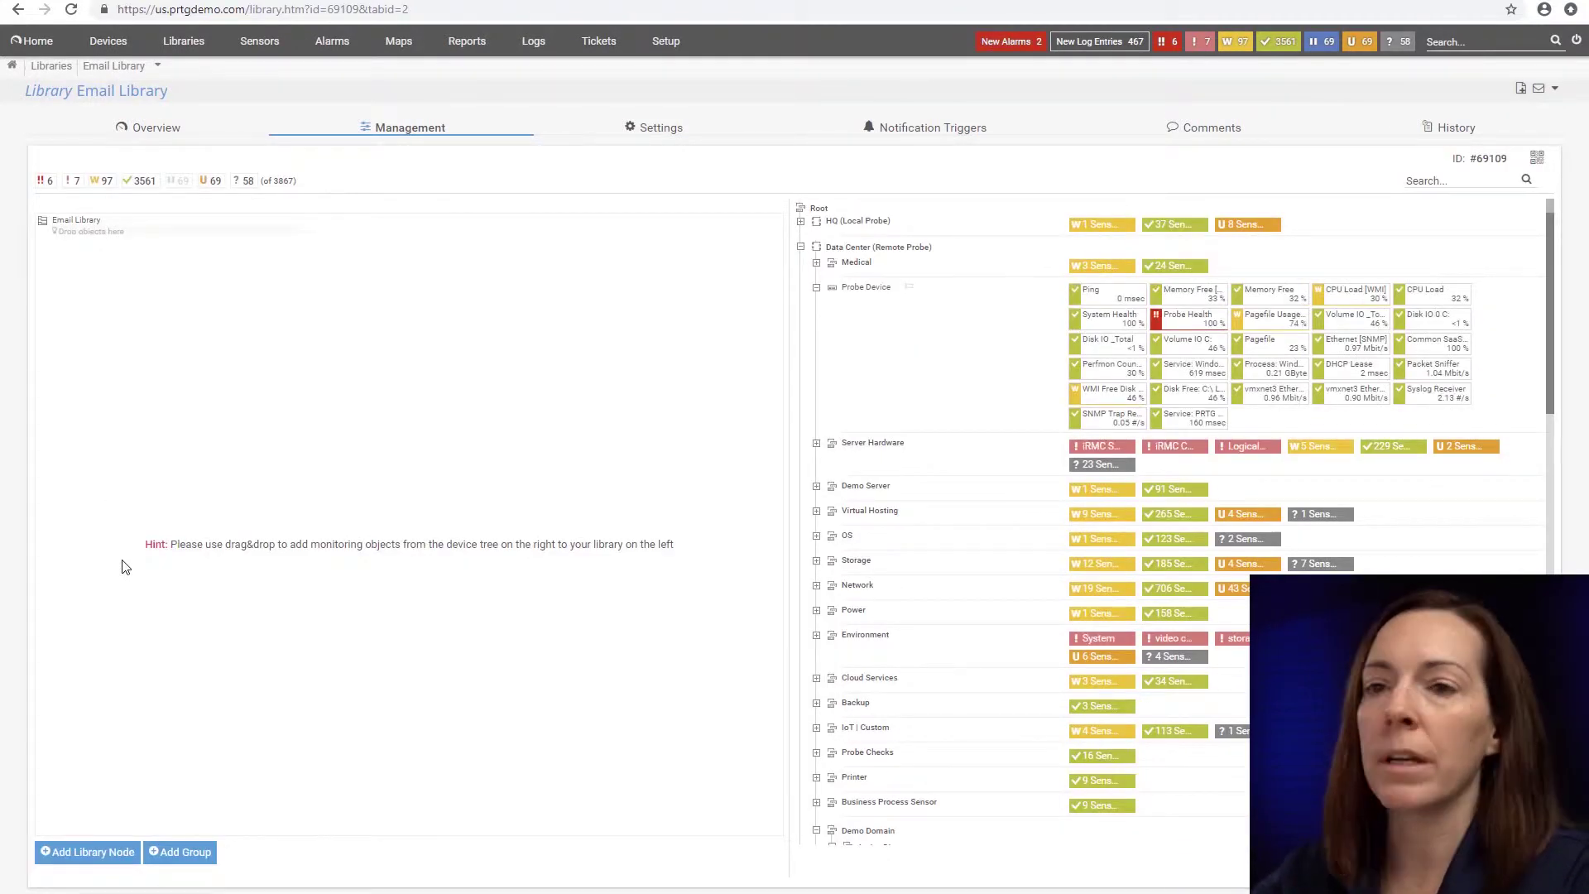
# Add three groups, each with the default name Group, to the Email Library
pyautogui.click(187, 853)
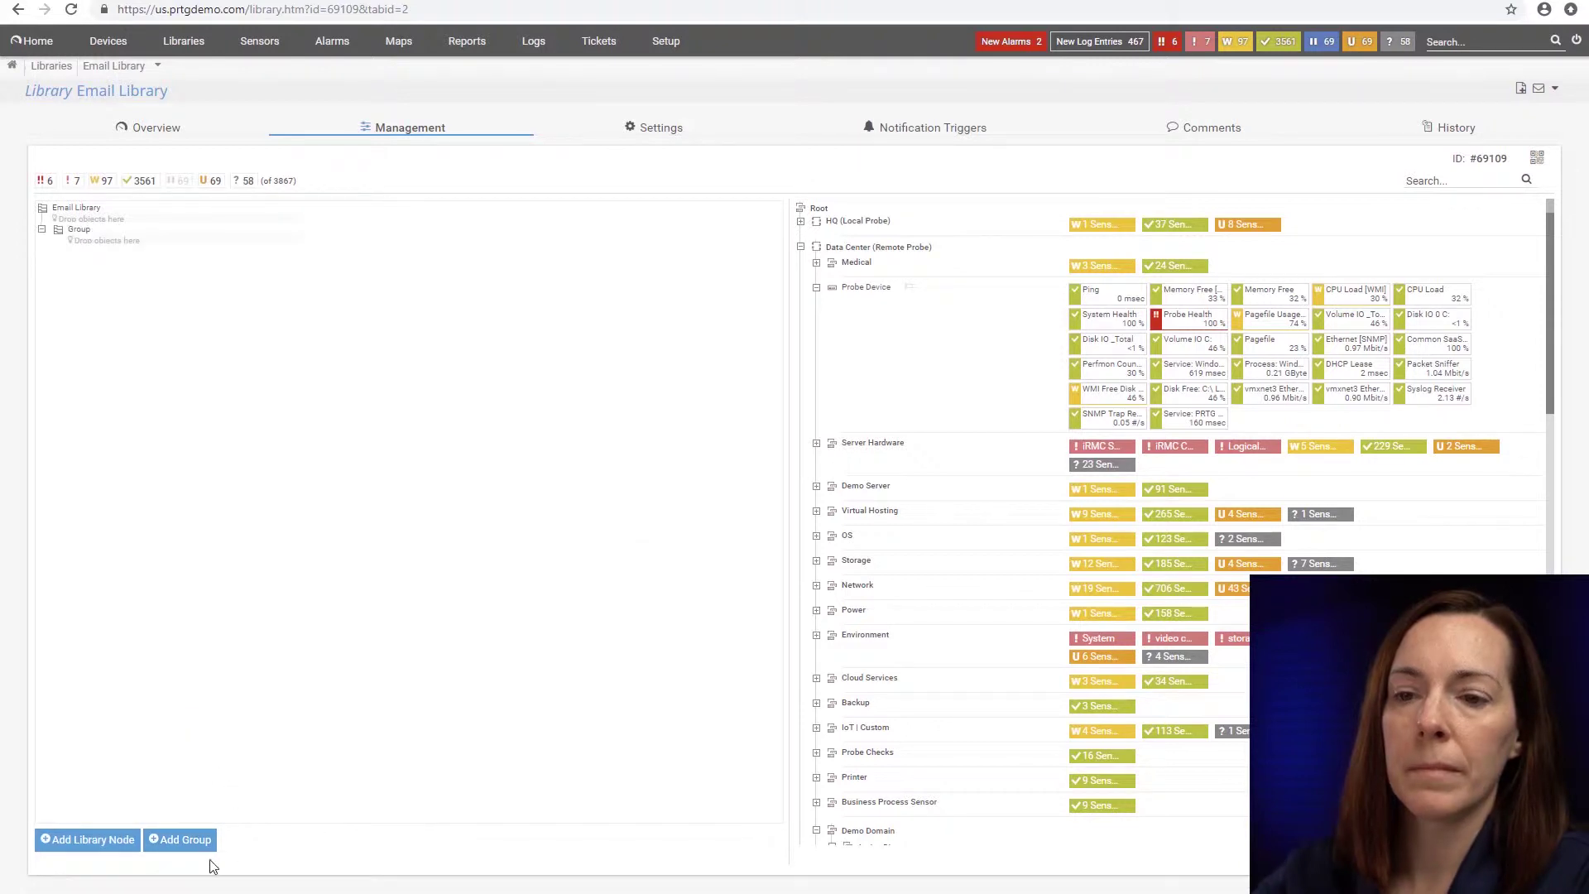
pyautogui.click(196, 839)
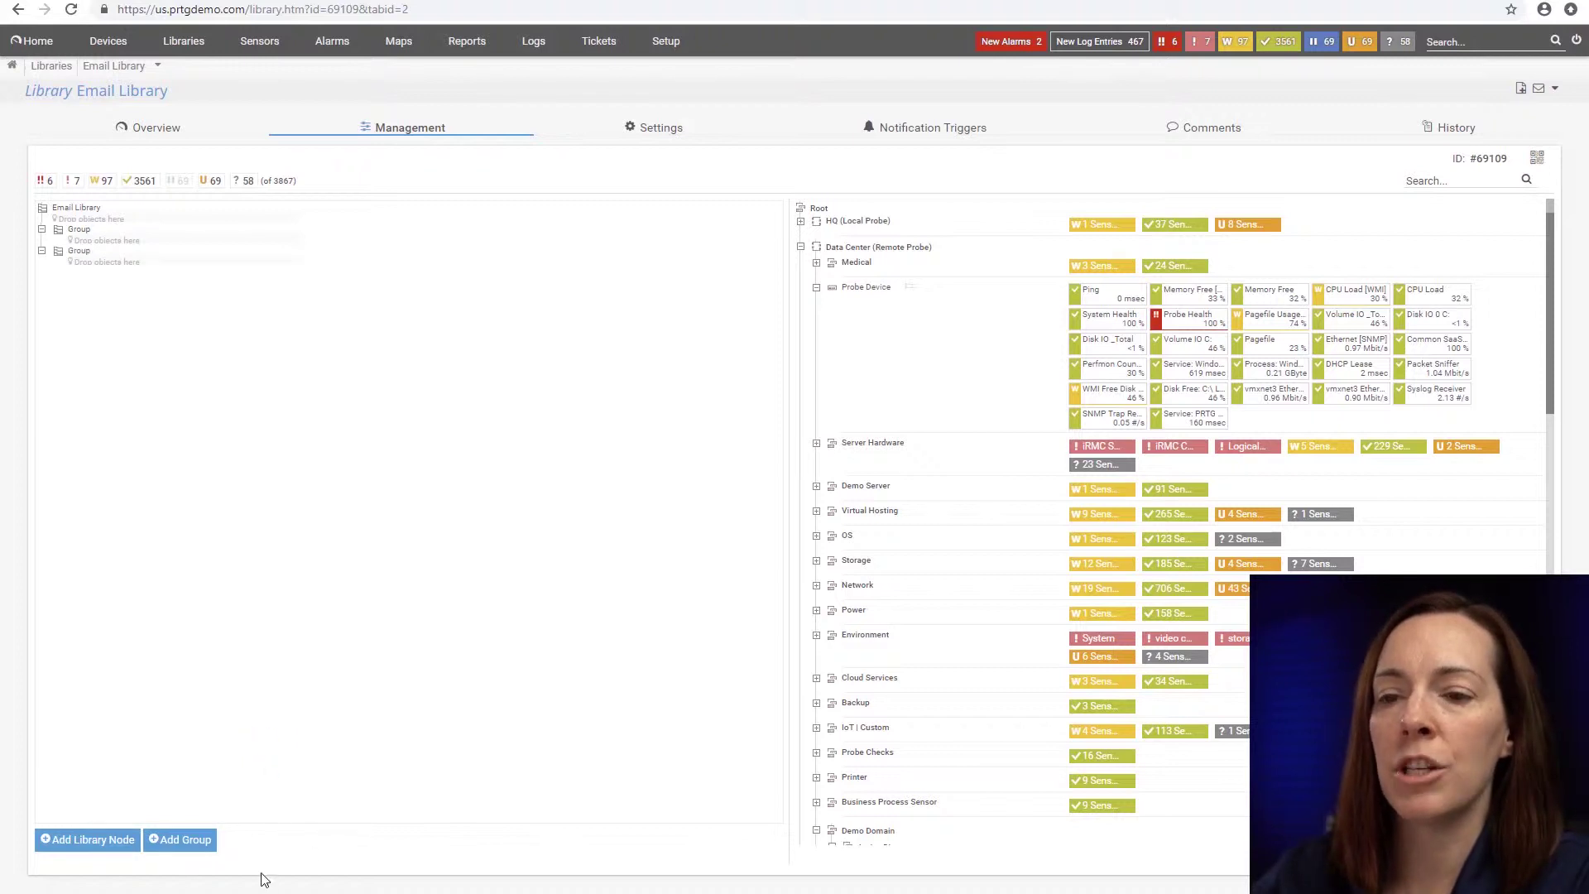
pyautogui.click(211, 851)
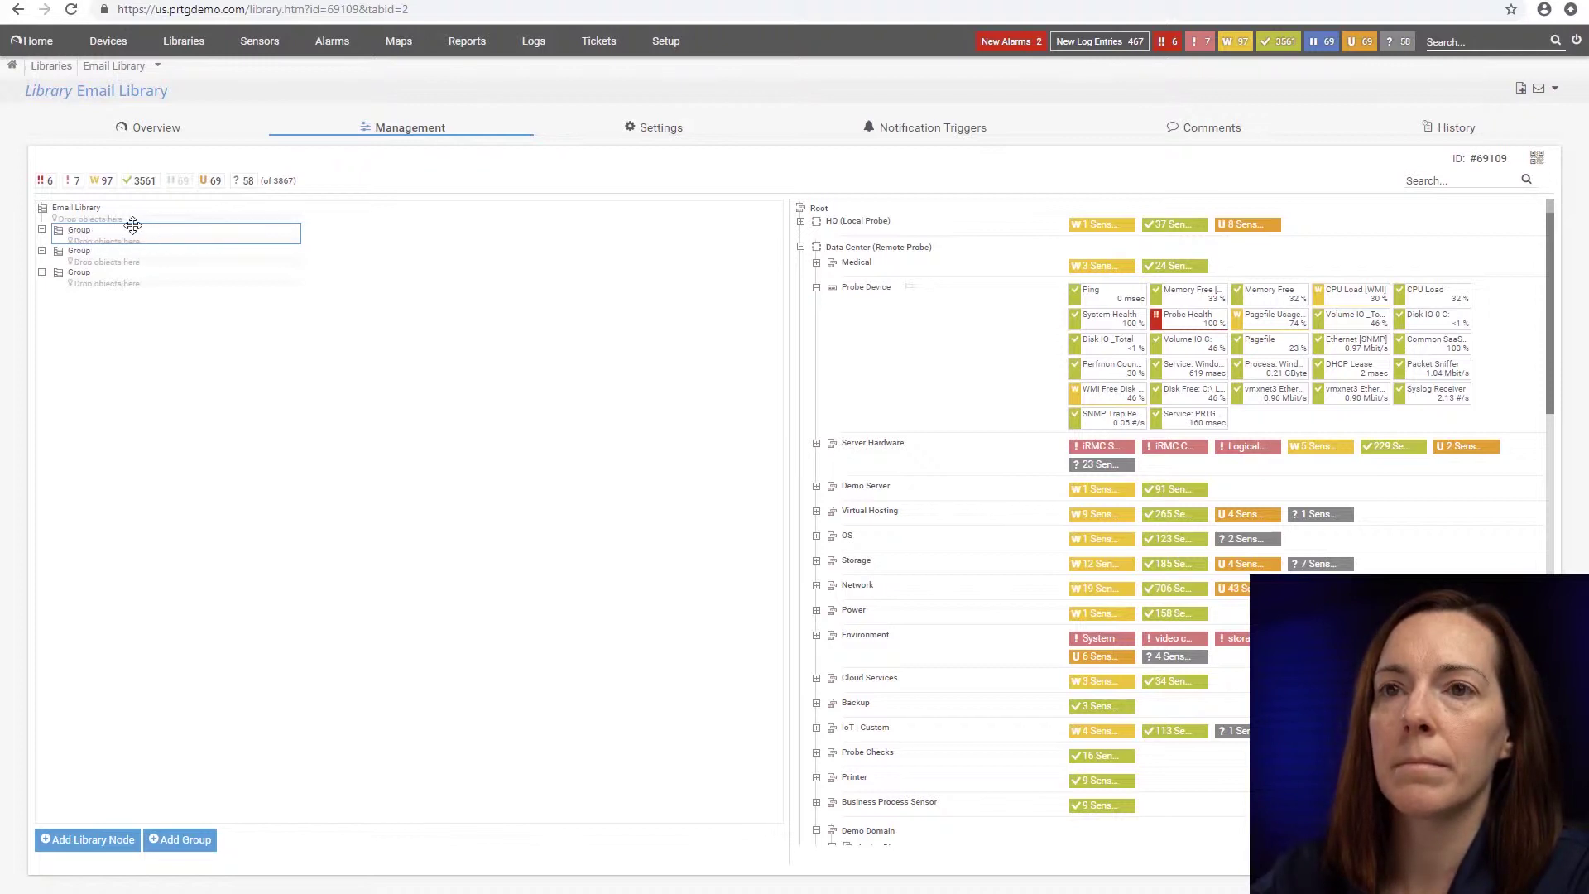
# Rename the first Email Library group to 'Servers'
pyautogui.rightClick(103, 237)
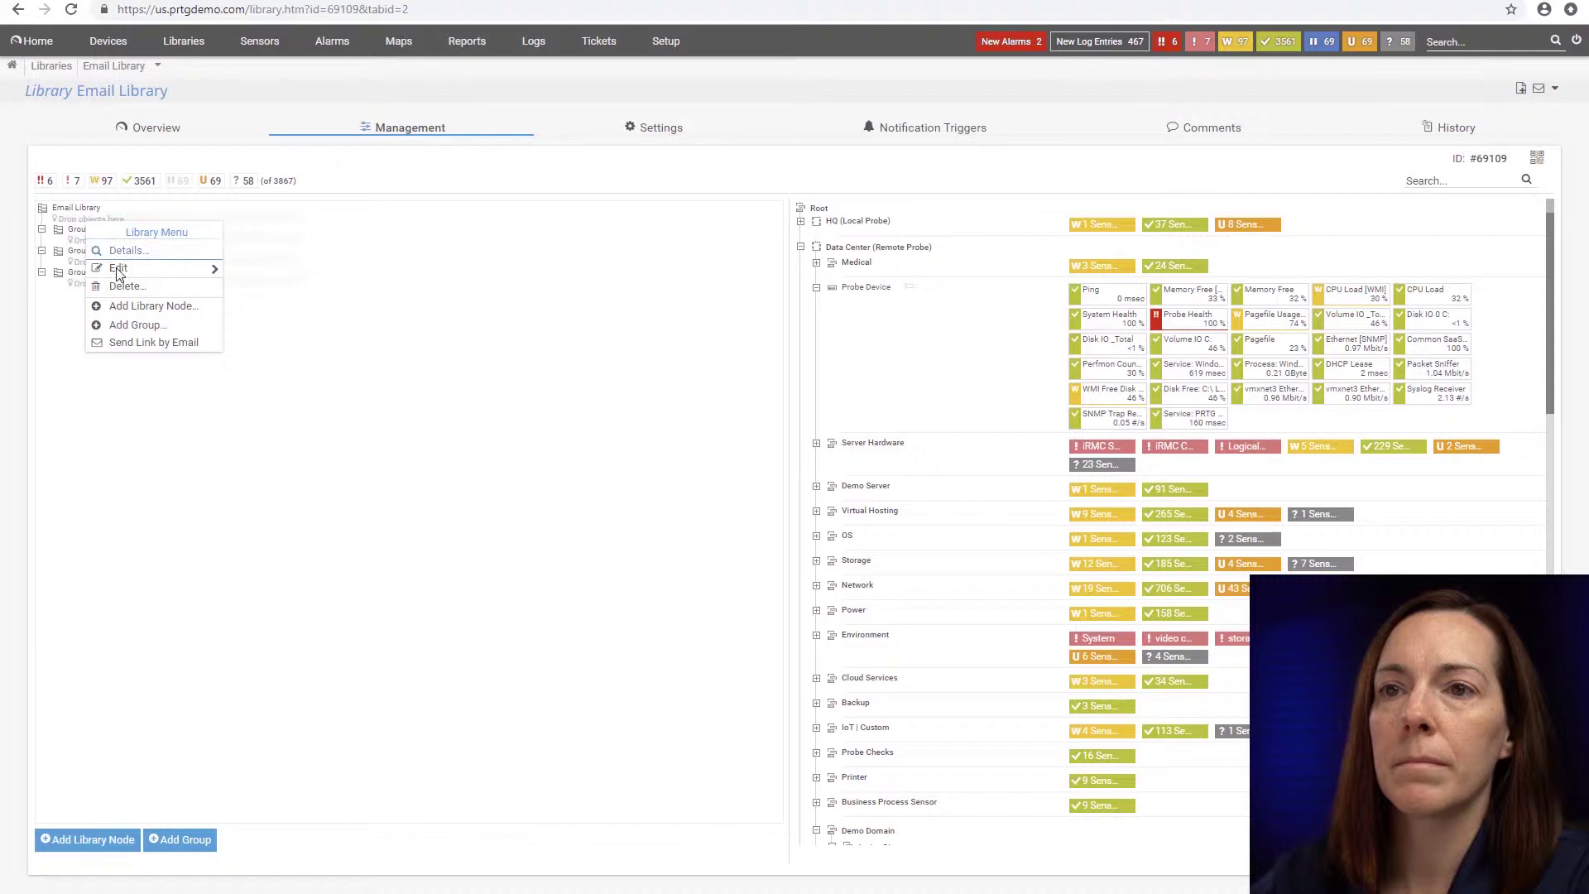
pyautogui.moveTo(117, 271)
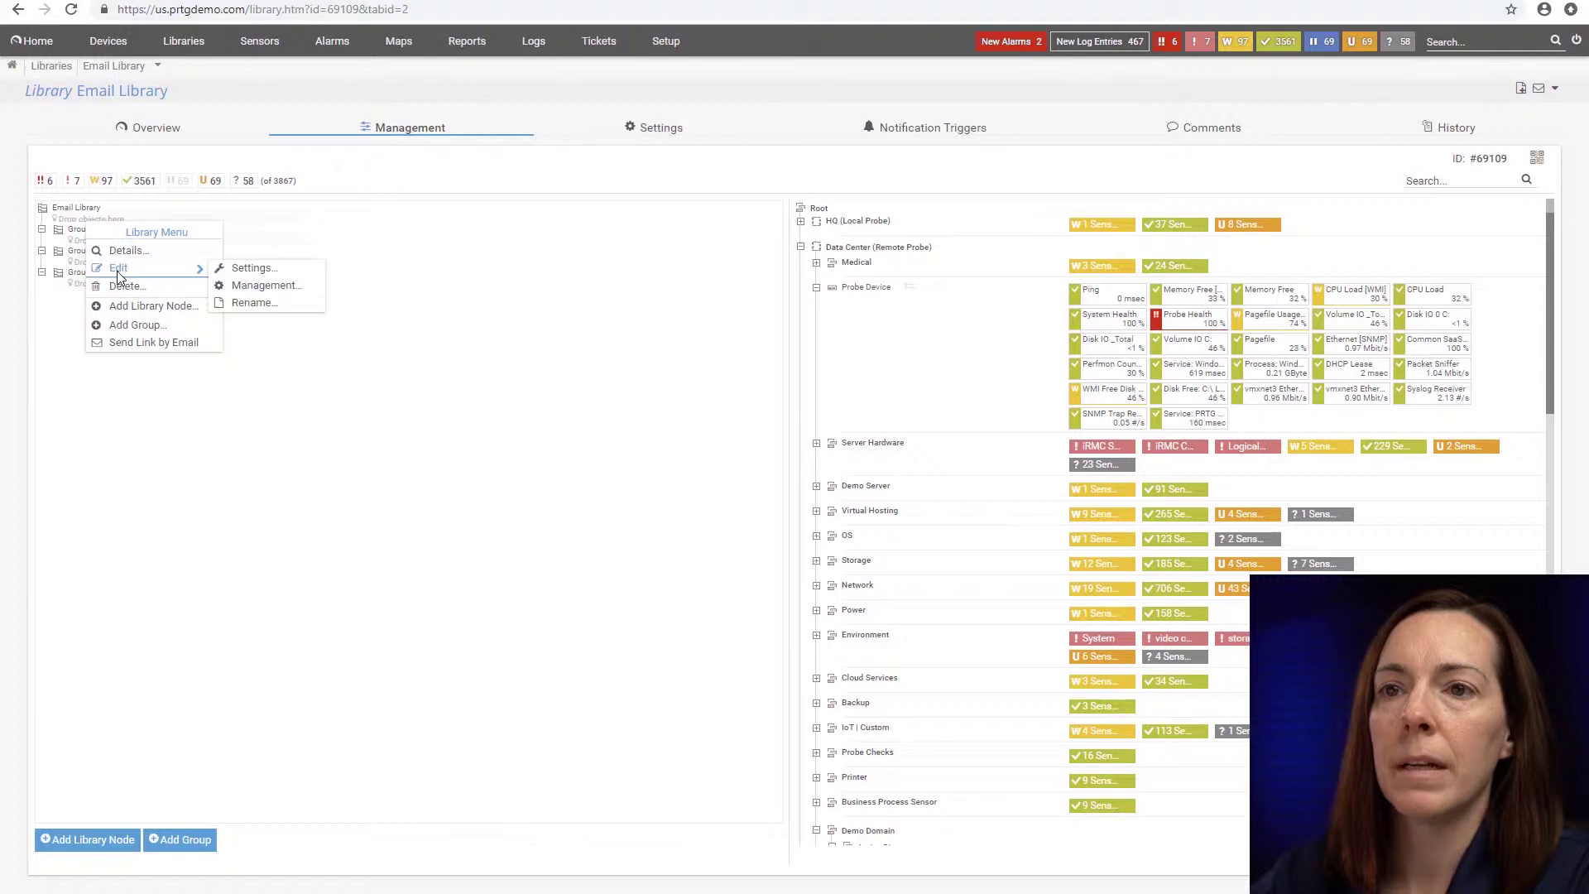
pyautogui.click(266, 305)
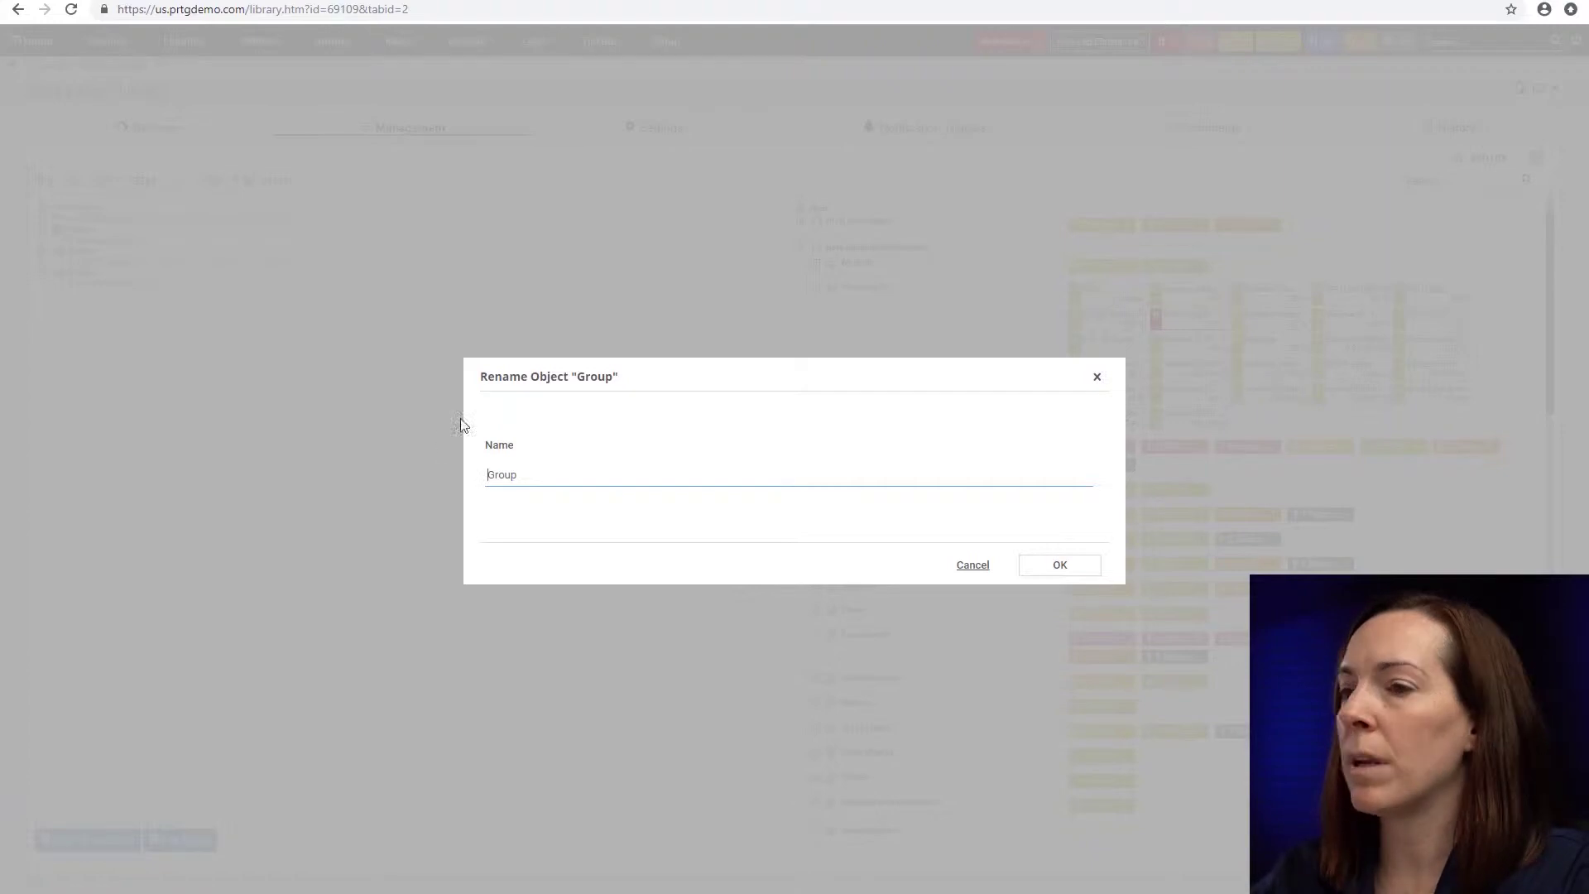
pyautogui.hotkey('ctrl', 'a')
pyautogui.write('Servers')
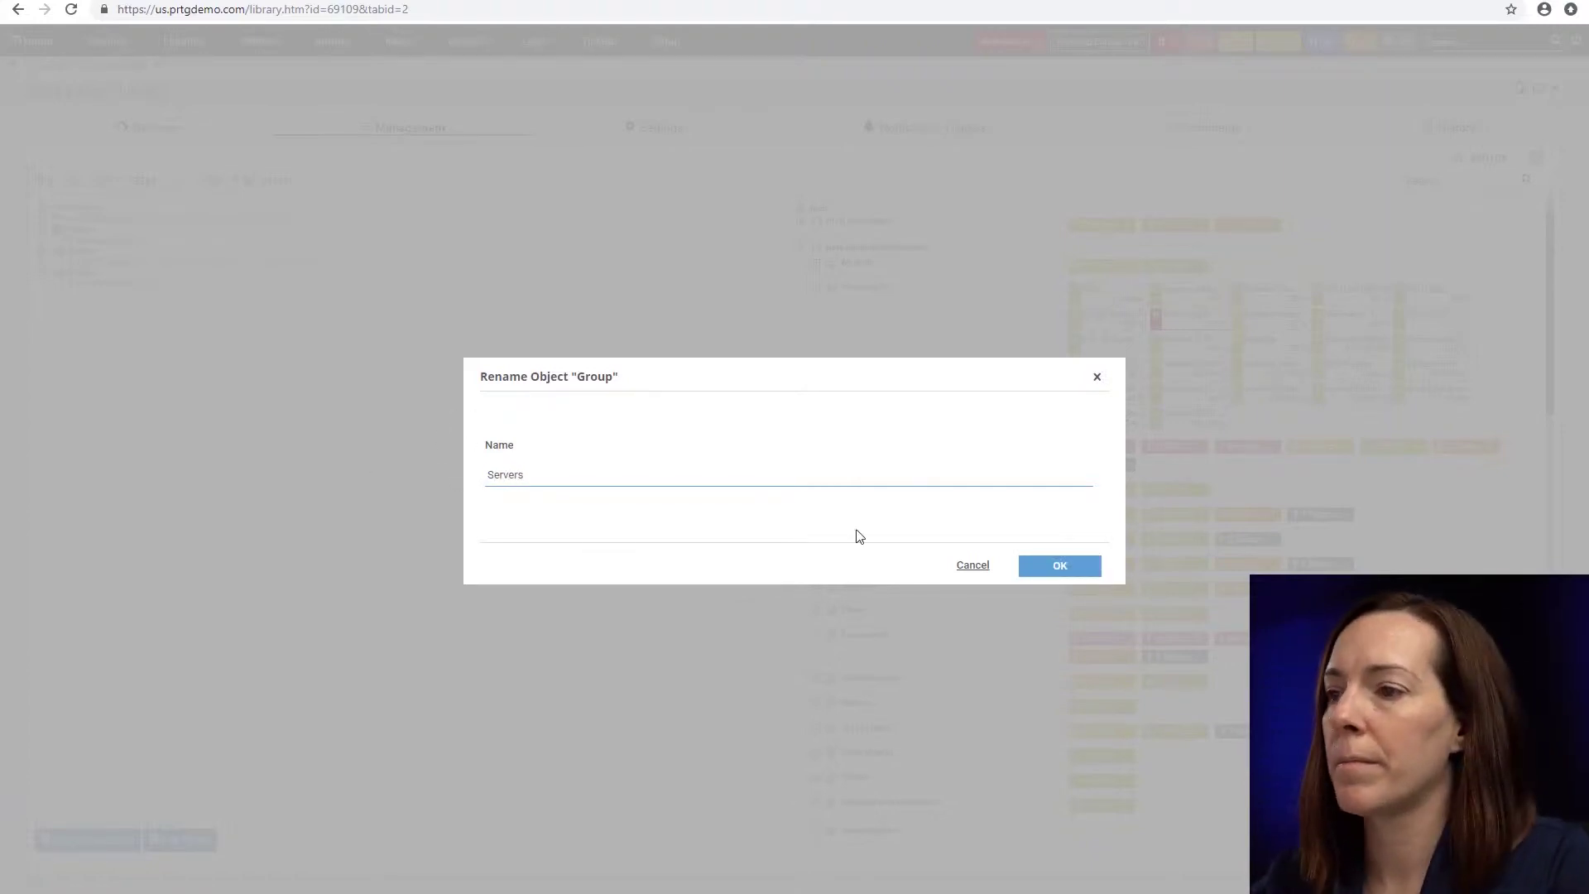
pyautogui.click(1056, 568)
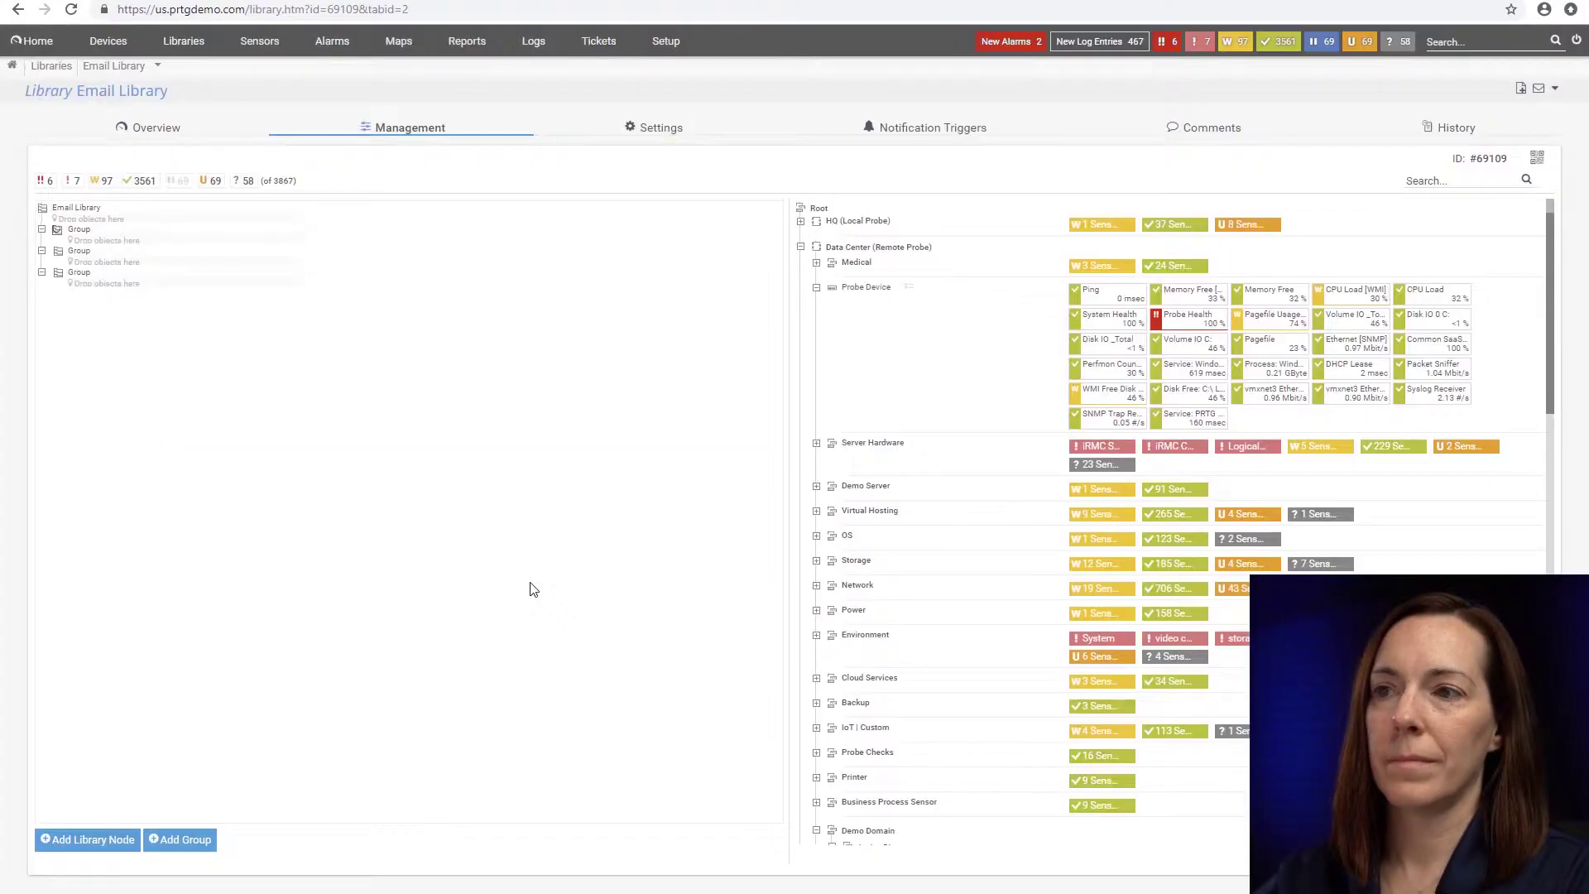
# Rename the second group to 'Network'
pyautogui.rightClick(80, 257)
pyautogui.moveTo(100, 288)
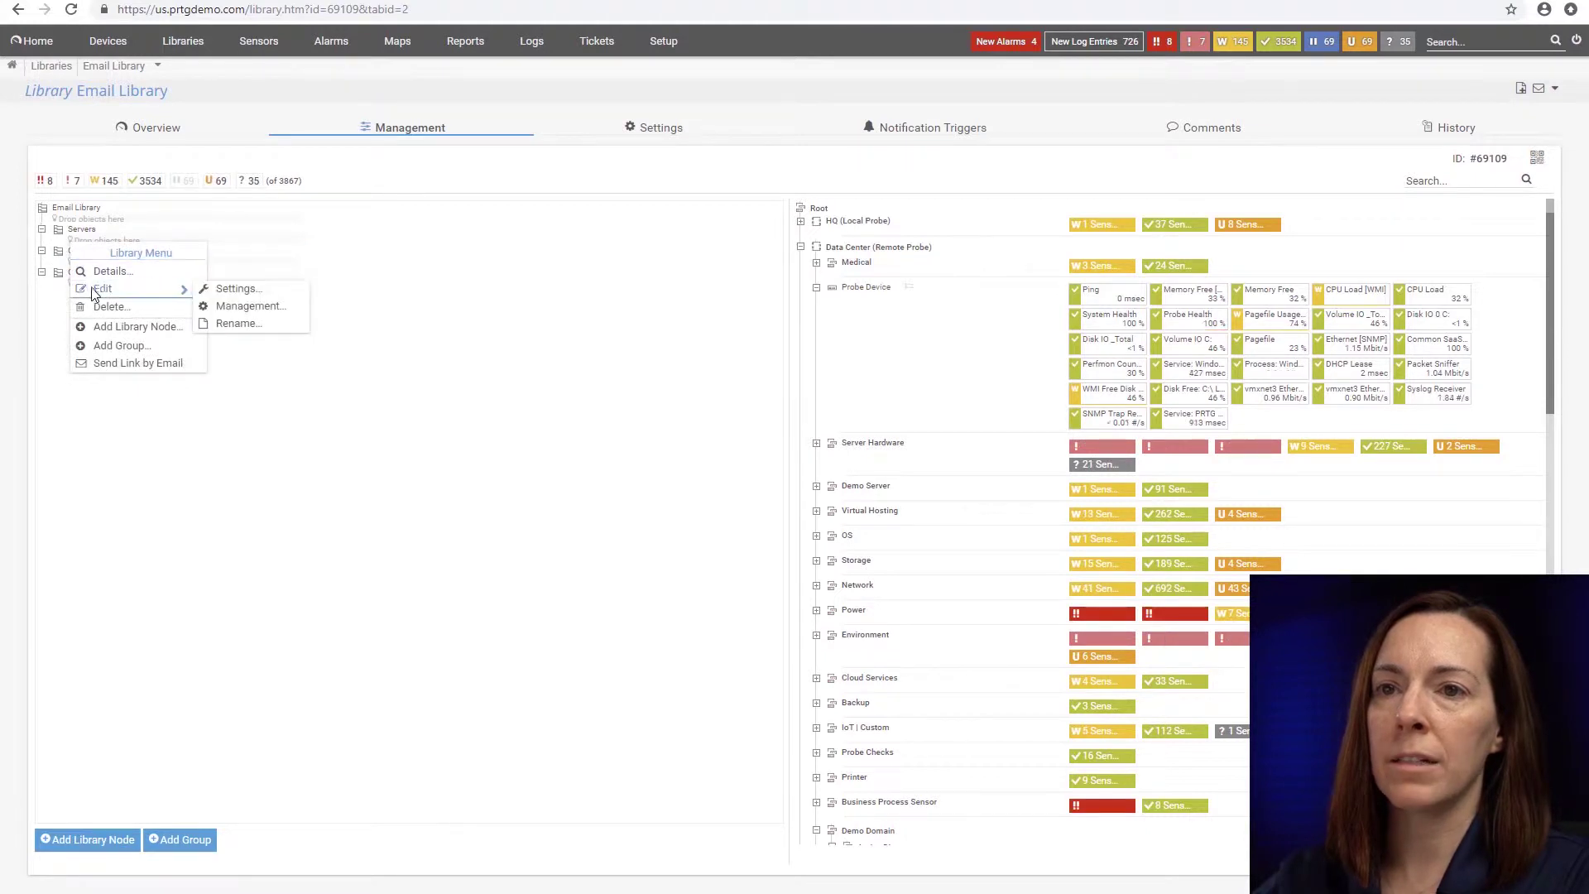
pyautogui.click(252, 330)
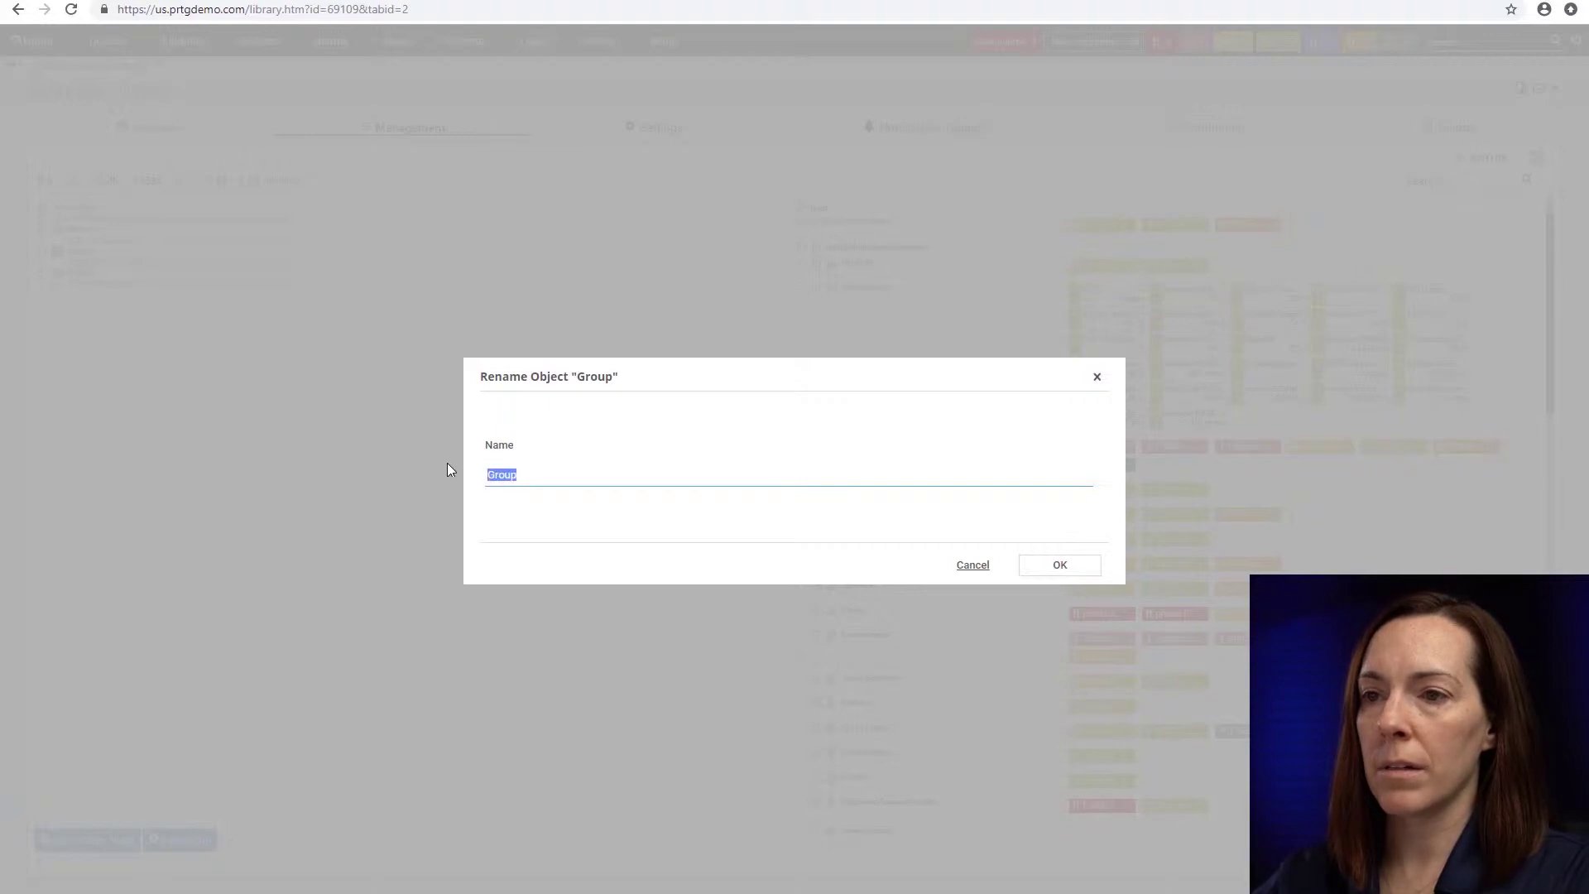
pyautogui.write('Netw')
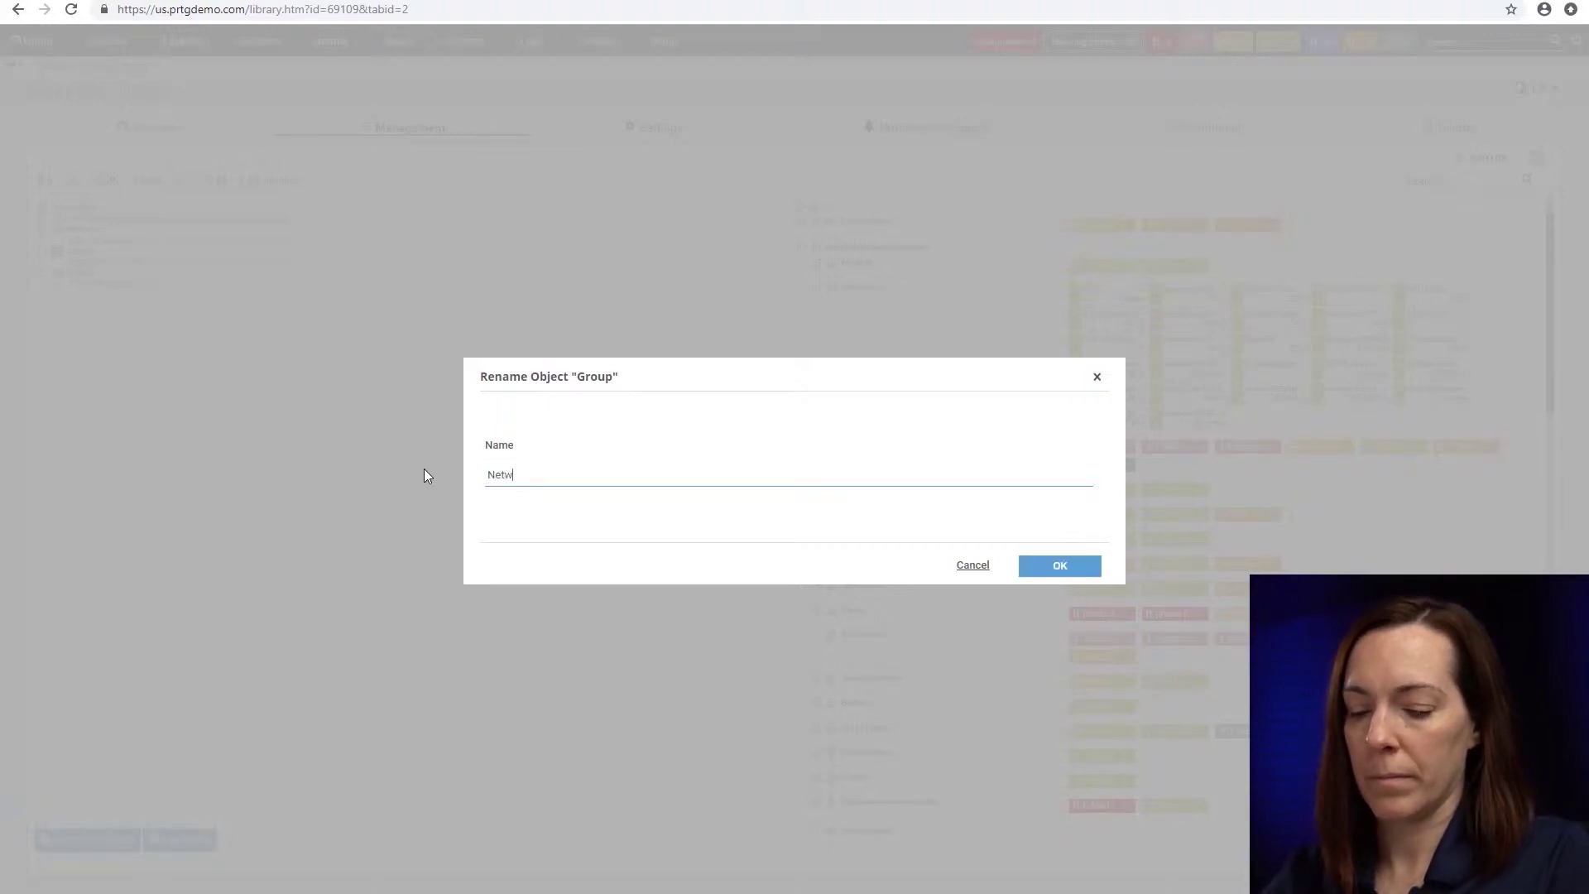
pyautogui.write('ork')
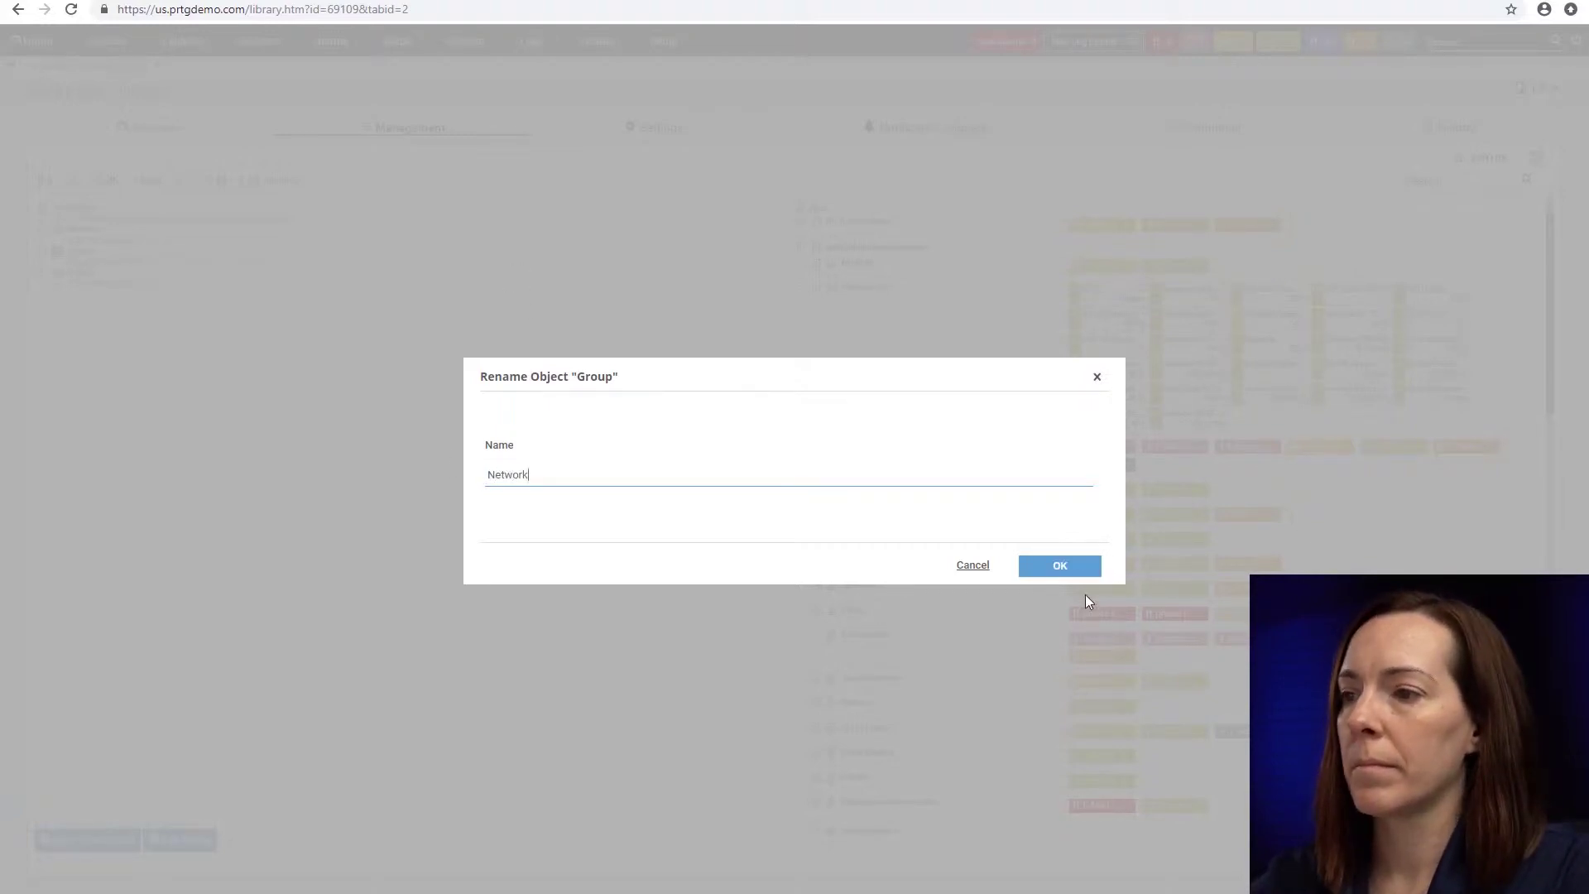
pyautogui.click(1071, 569)
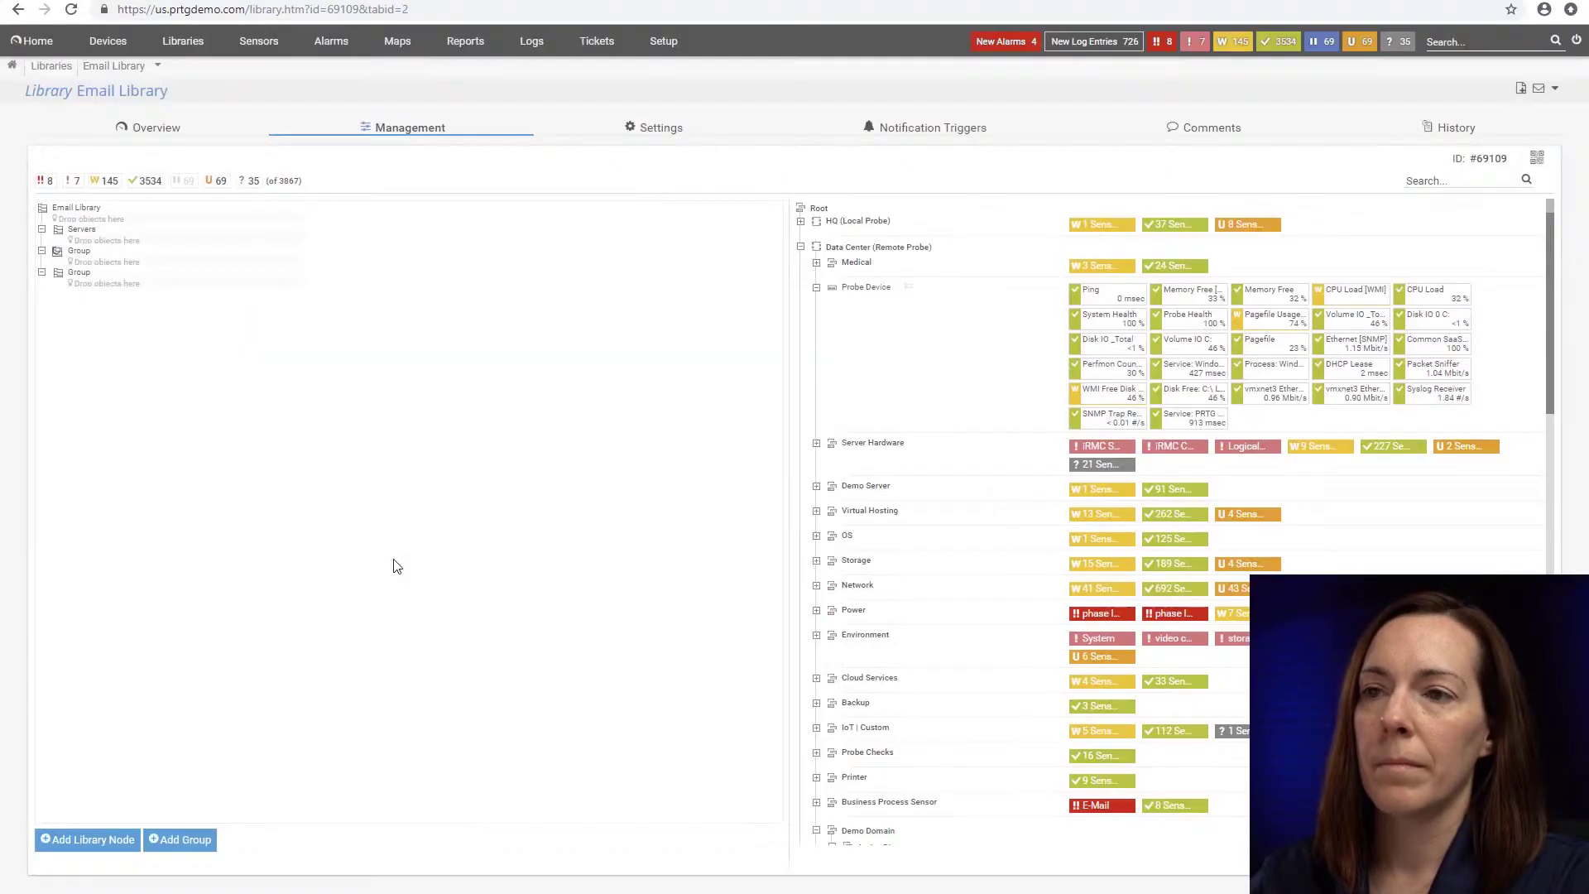
# Enter 'Storage' as the new name of the third group
pyautogui.click(78, 277)
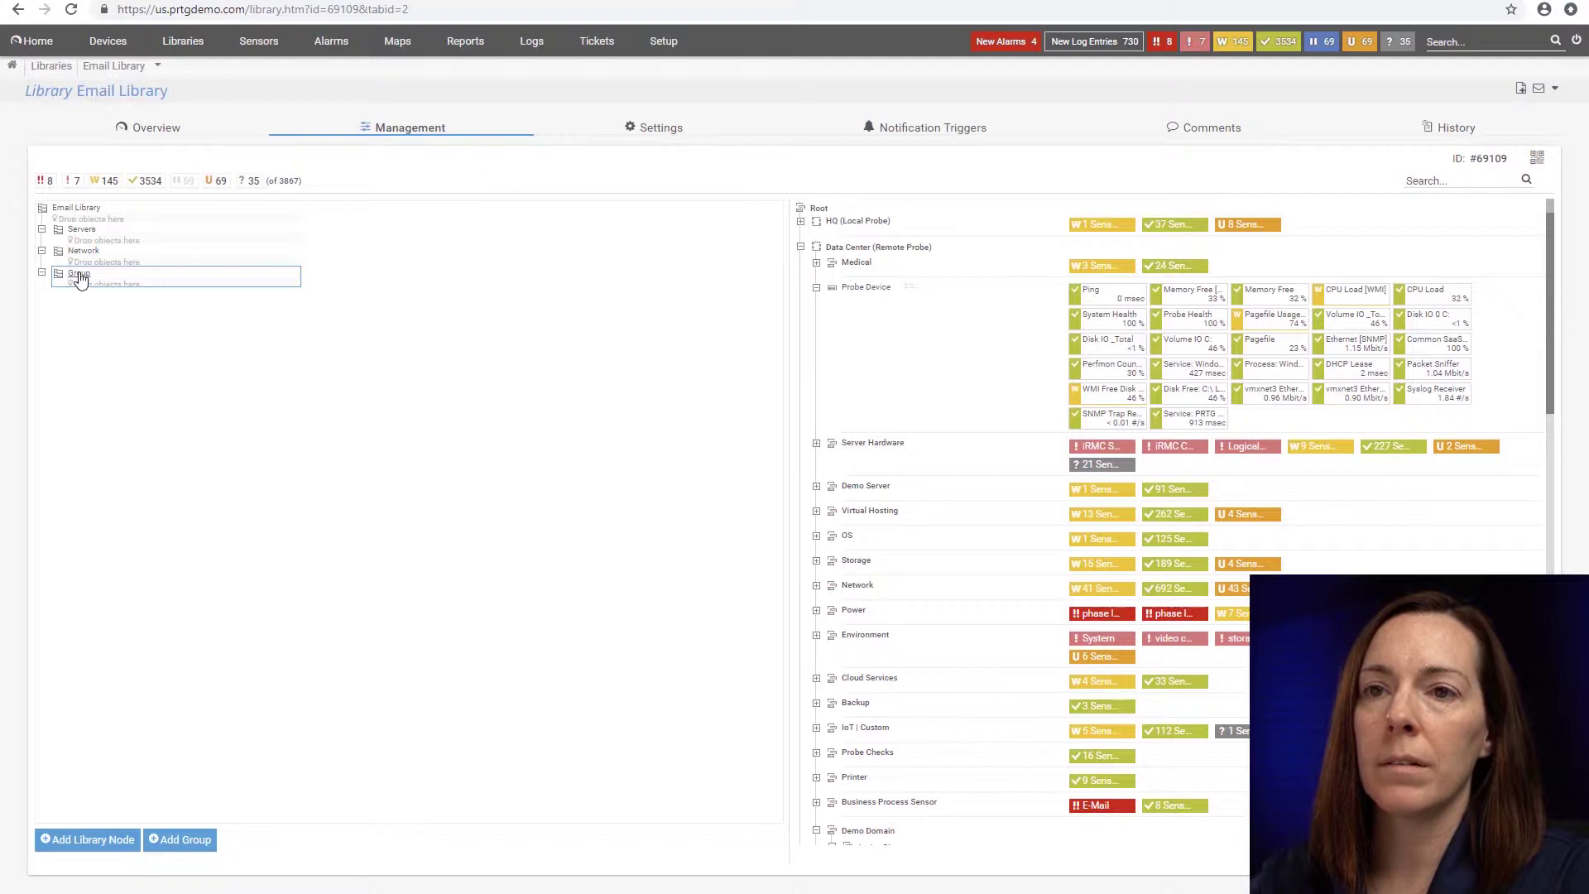
pyautogui.rightClick(79, 277)
pyautogui.moveTo(95, 311)
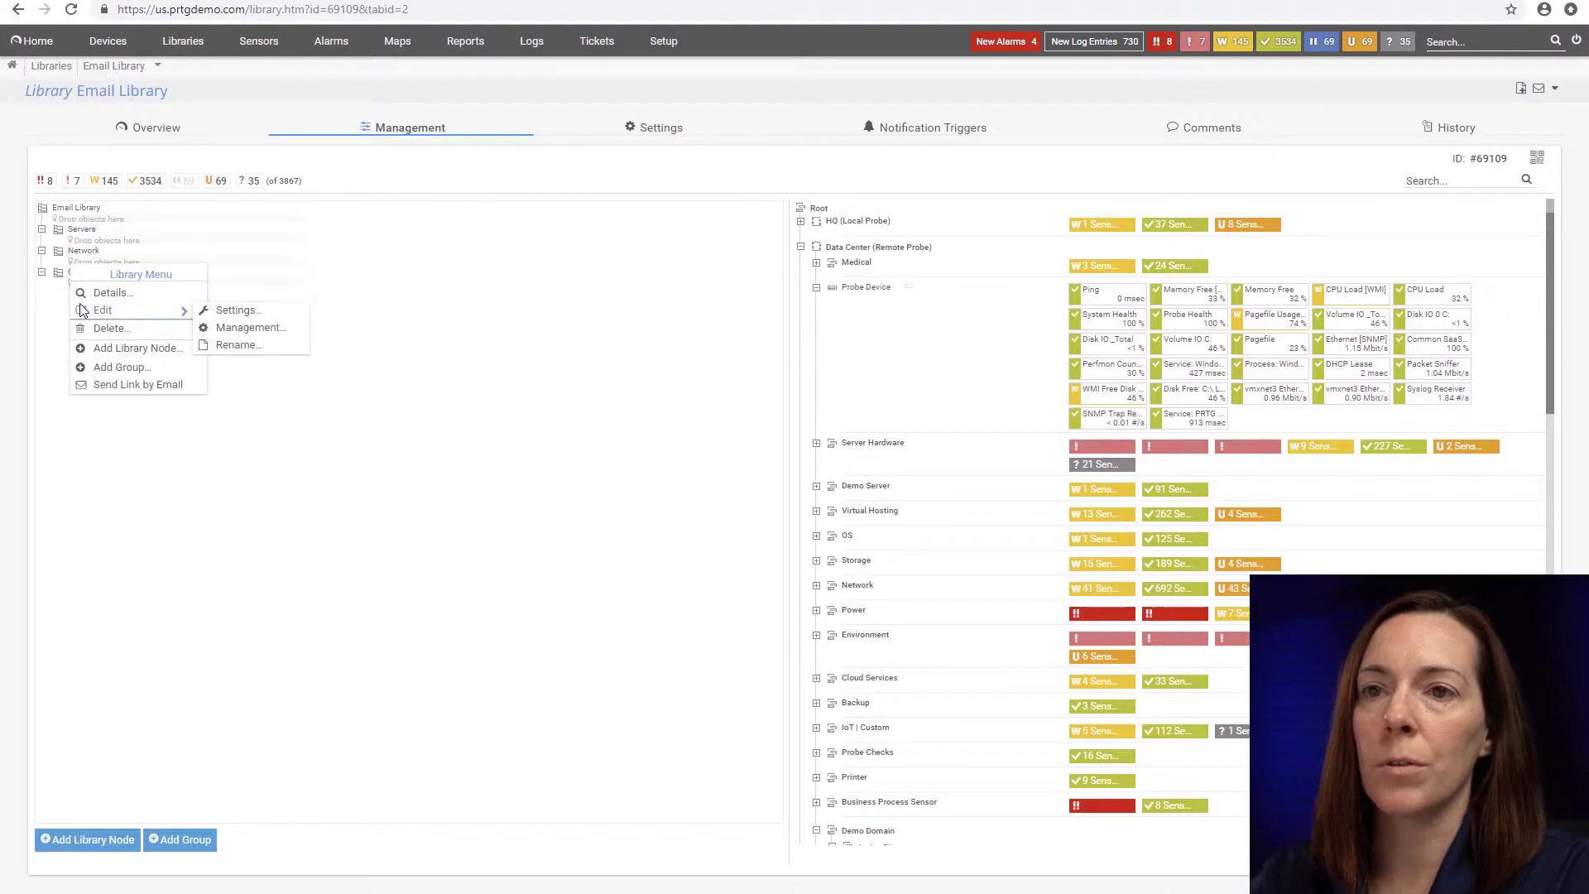
pyautogui.click(222, 346)
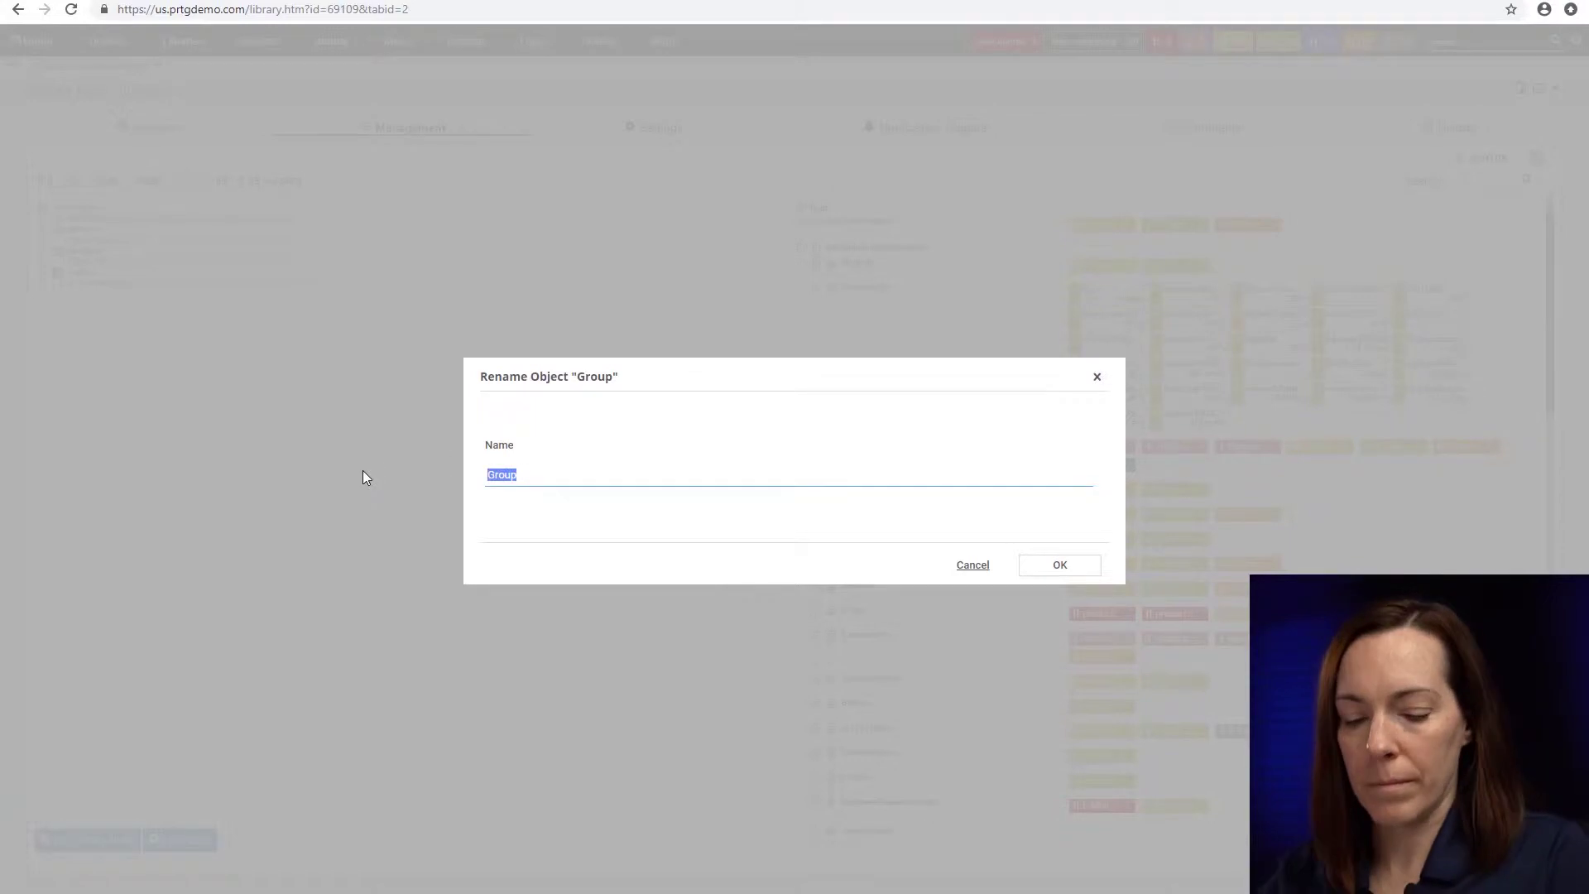
pyautogui.write('Storage')
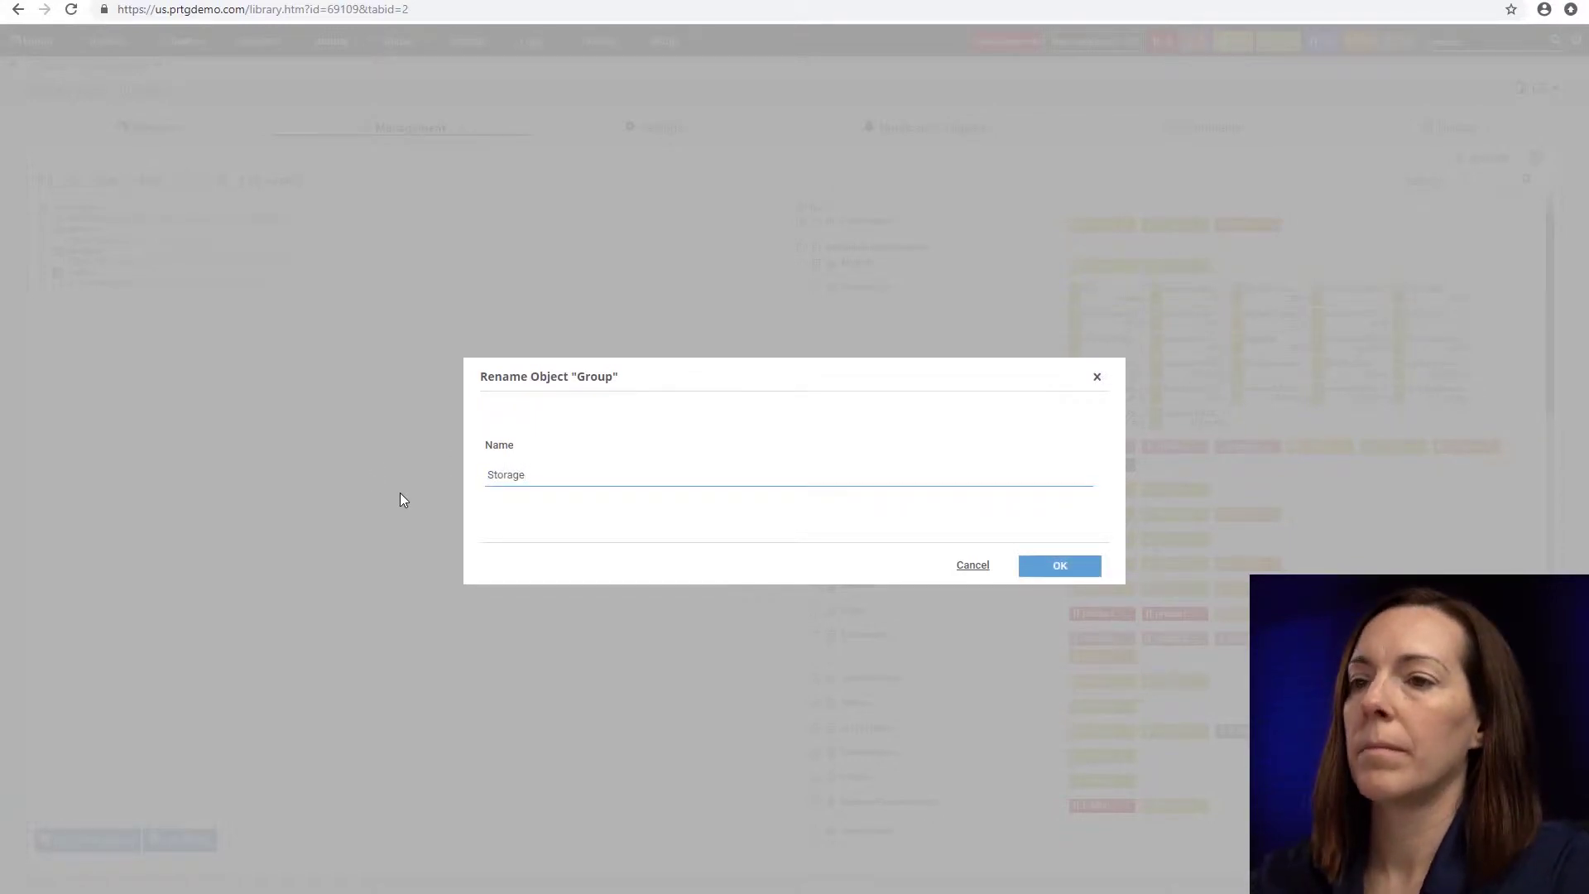
# Confirm the Storage name, then add EXCH01, DC02 and DC01 prtgdemo.lan servers to Servers
pyautogui.click(1035, 565)
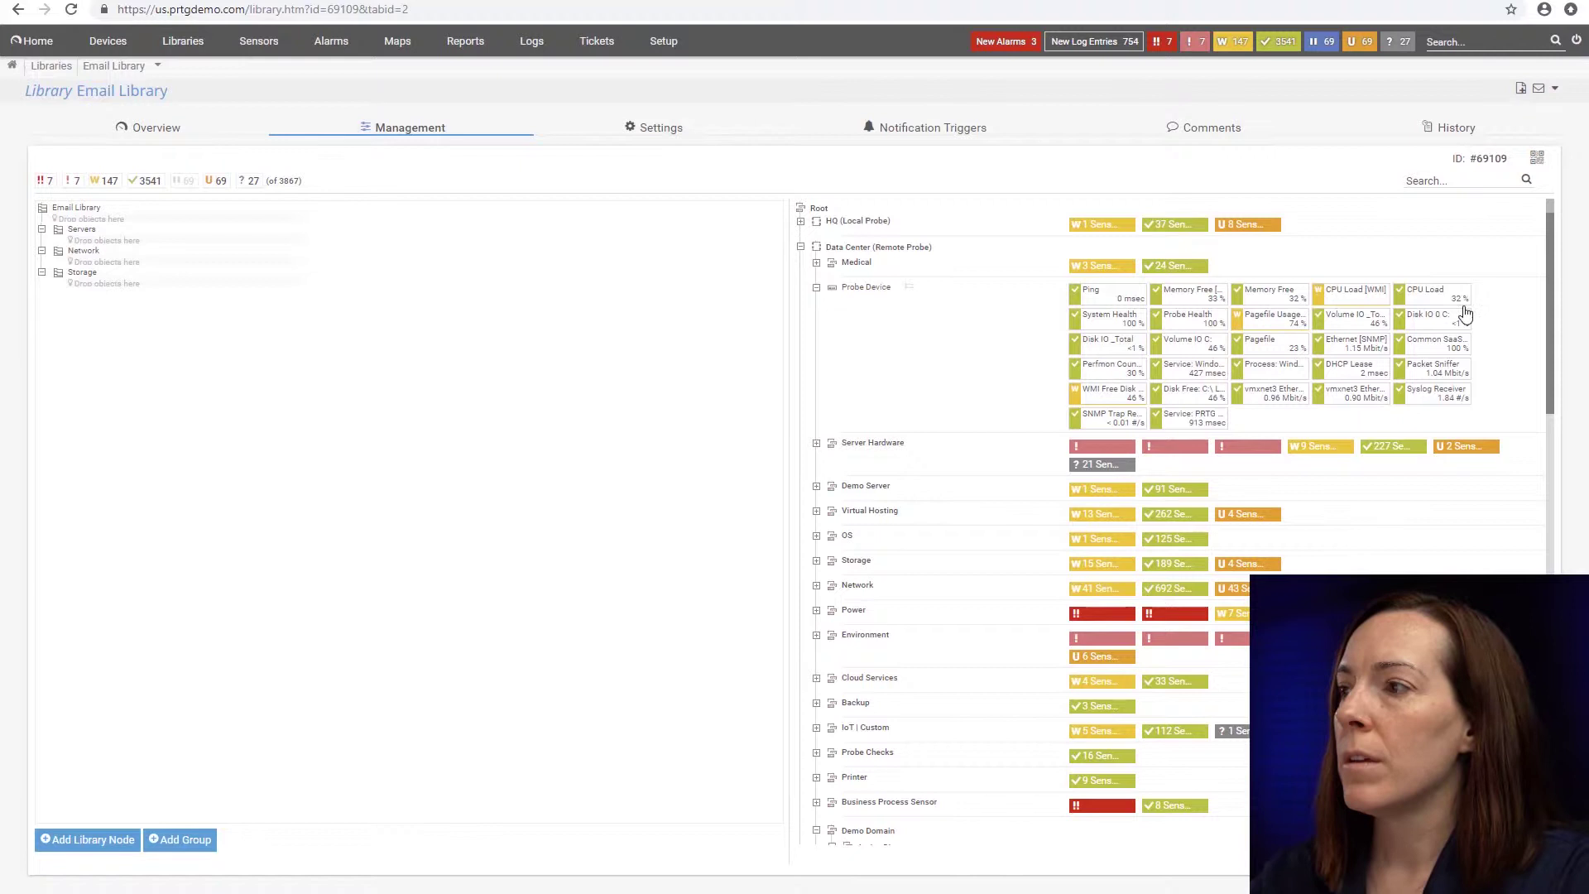
pyautogui.moveTo(1552, 256); pyautogui.dragTo(1572, 412)
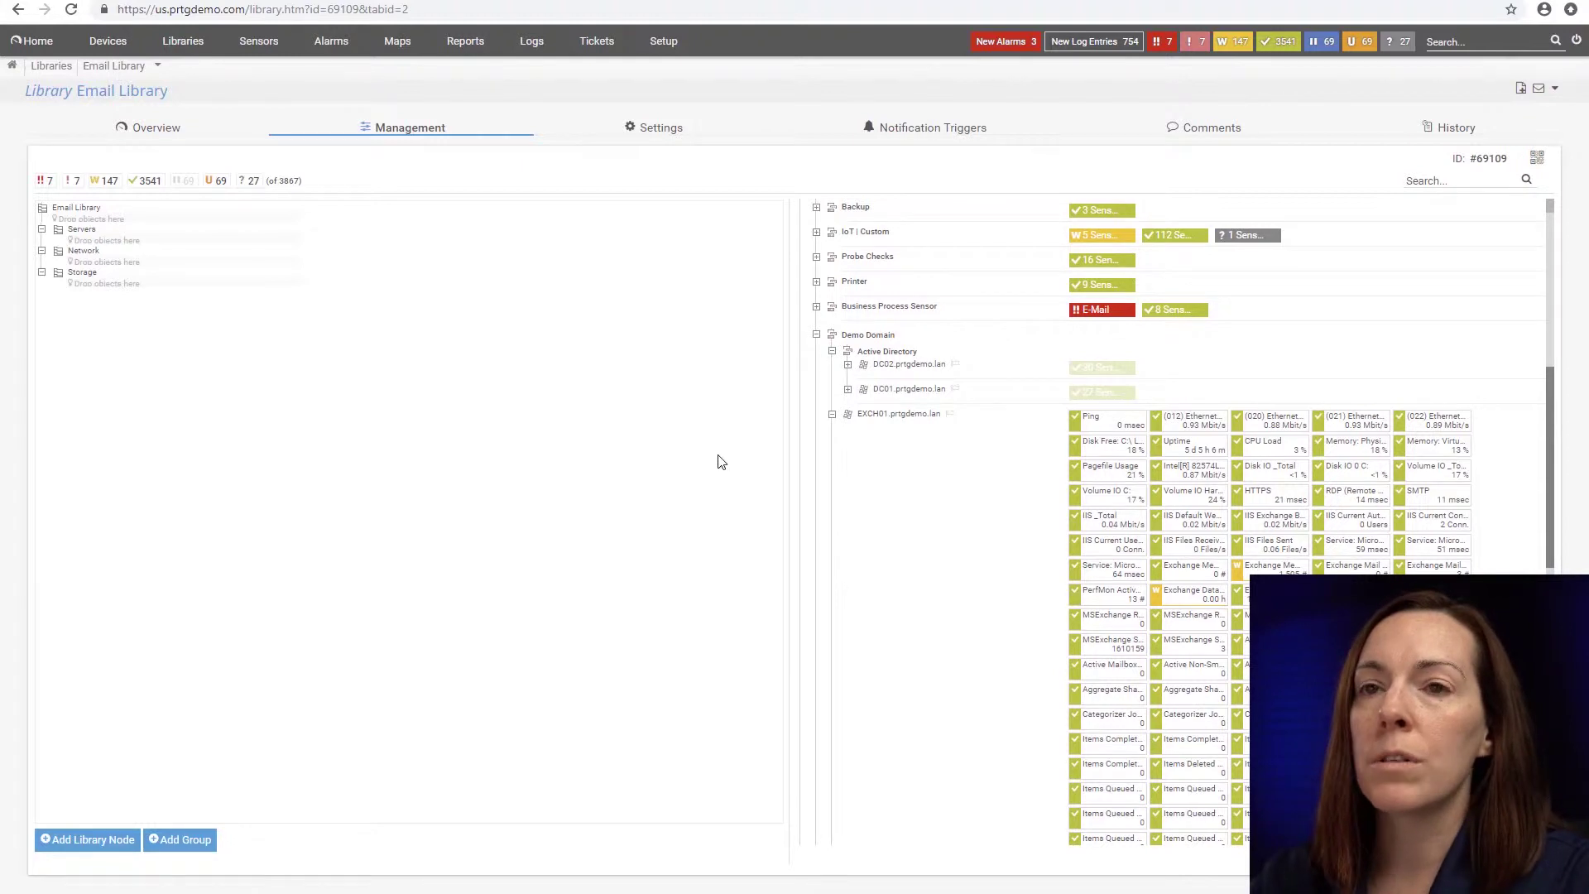
pyautogui.moveTo(893, 423); pyautogui.dragTo(60, 227)
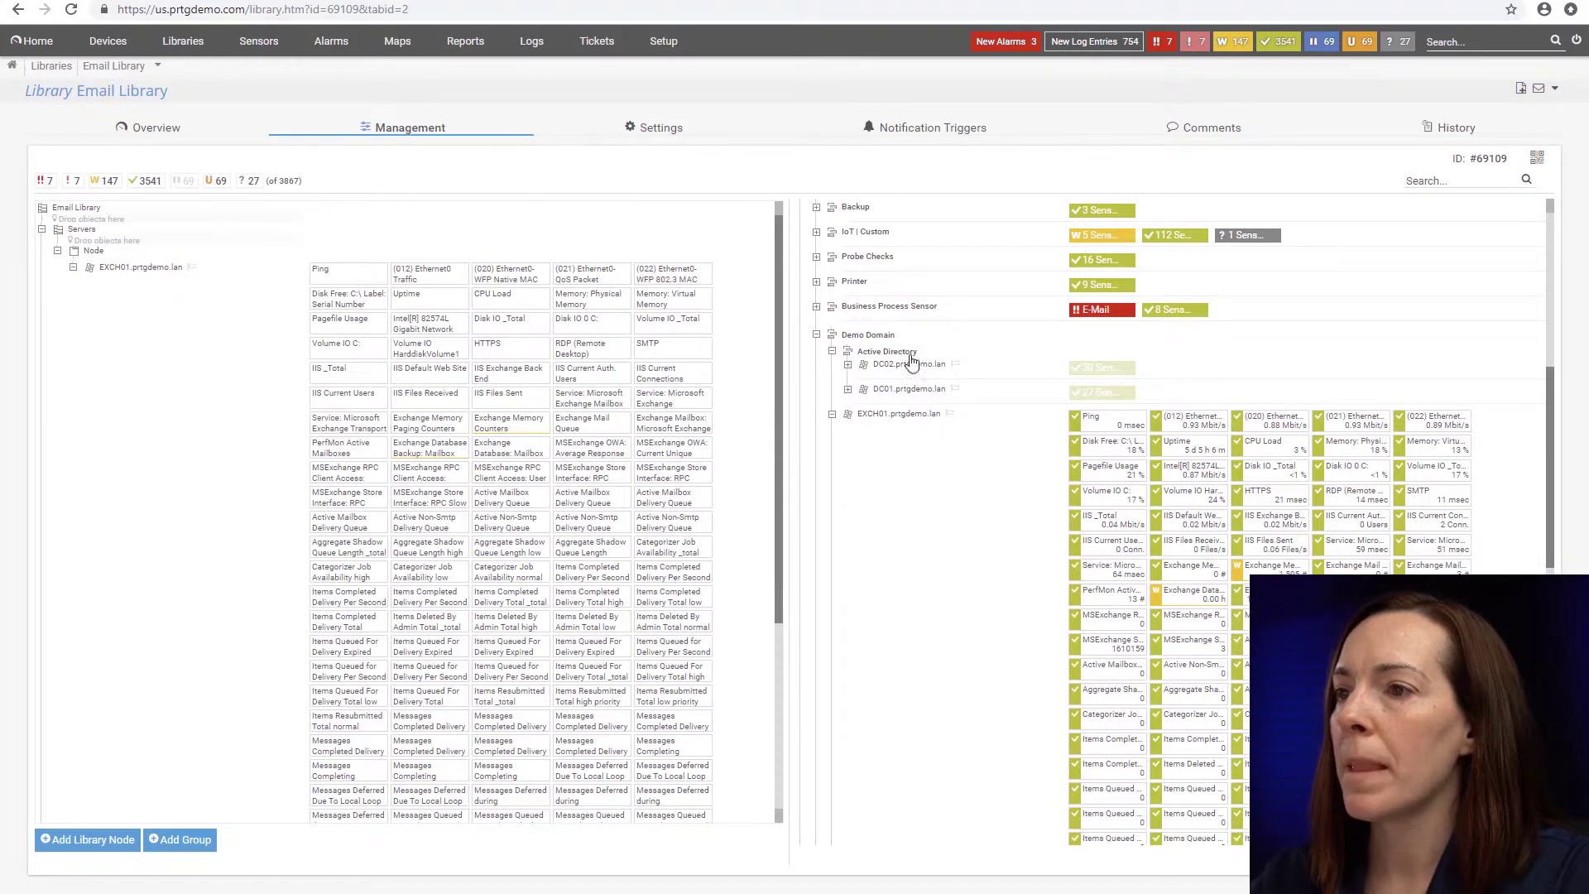
pyautogui.moveTo(915, 370); pyautogui.dragTo(73, 239)
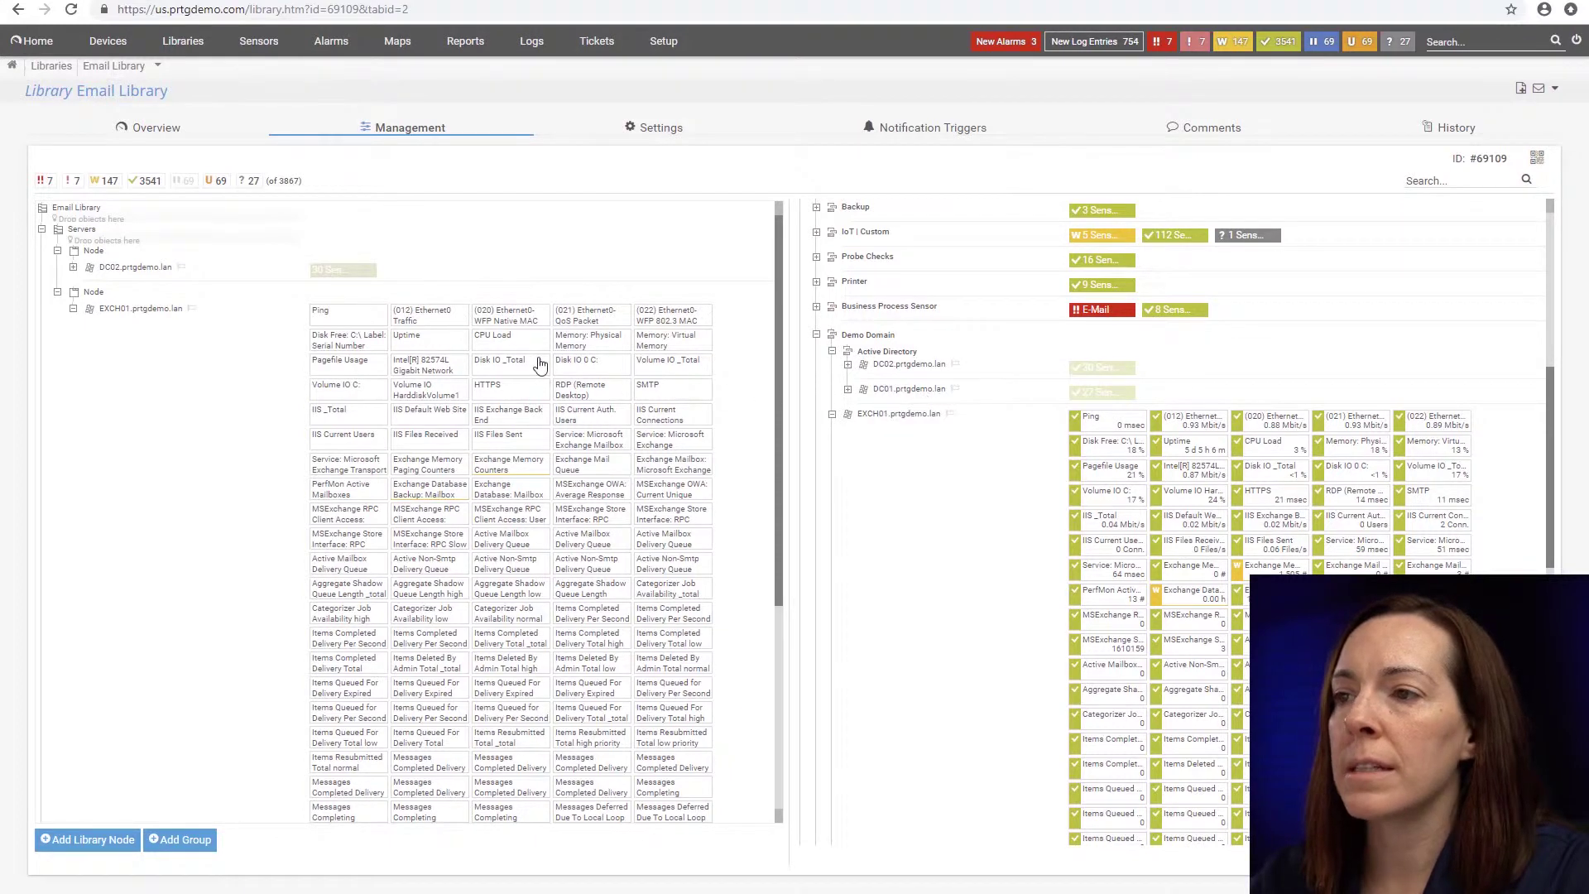
pyautogui.moveTo(539, 364); pyautogui.dragTo(79, 233)
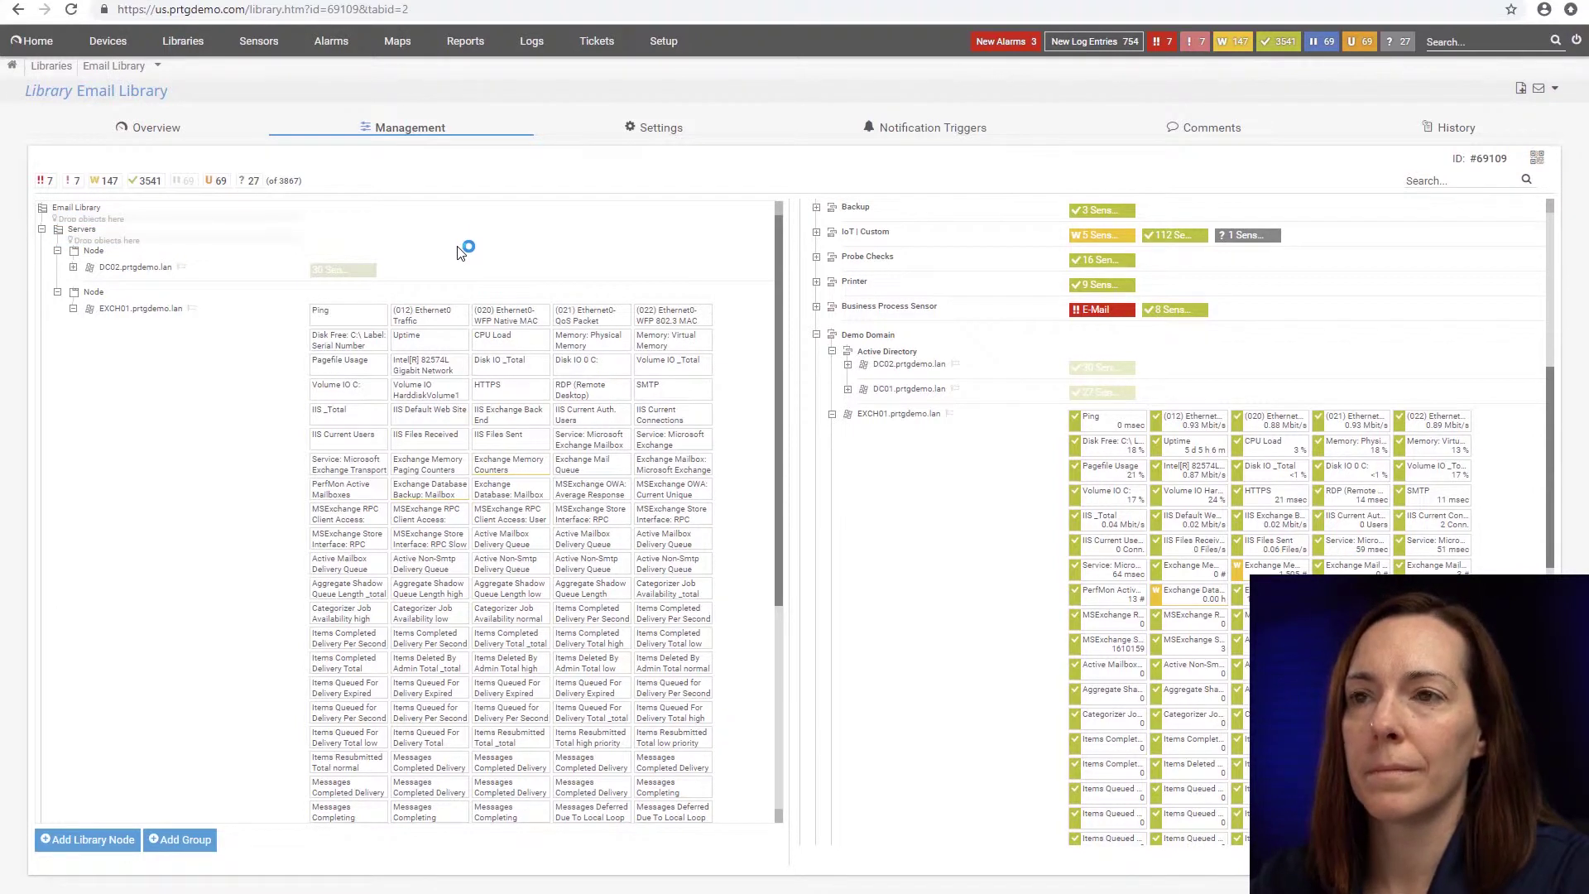
# Add the Nexus 3132Q-X Traffic node from the Switch devices to the Network group
pyautogui.click(42, 230)
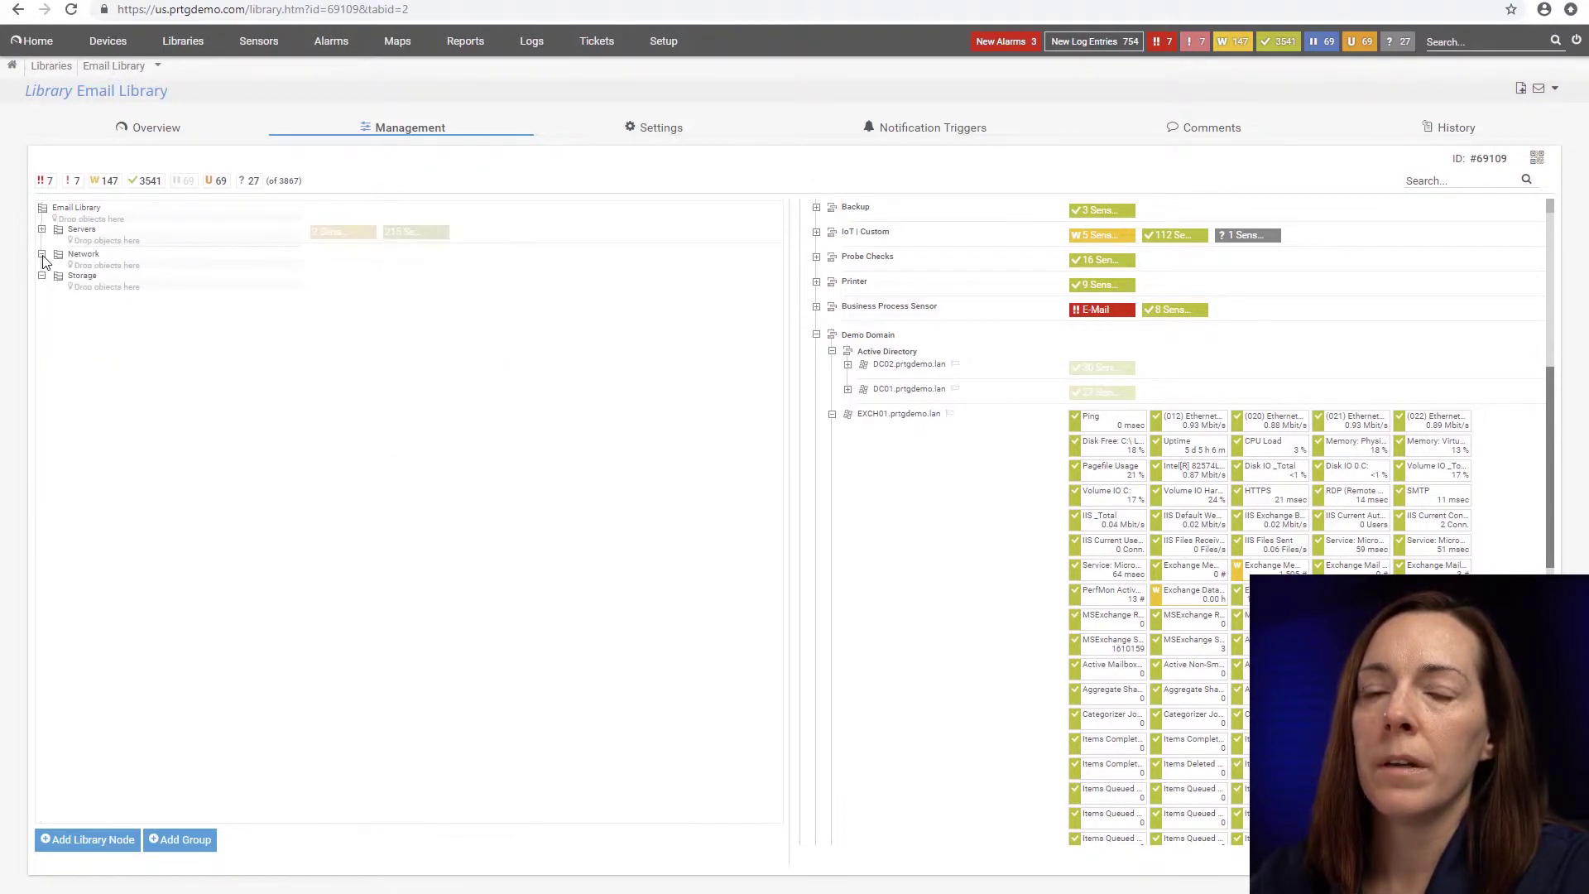
pyautogui.click(42, 255)
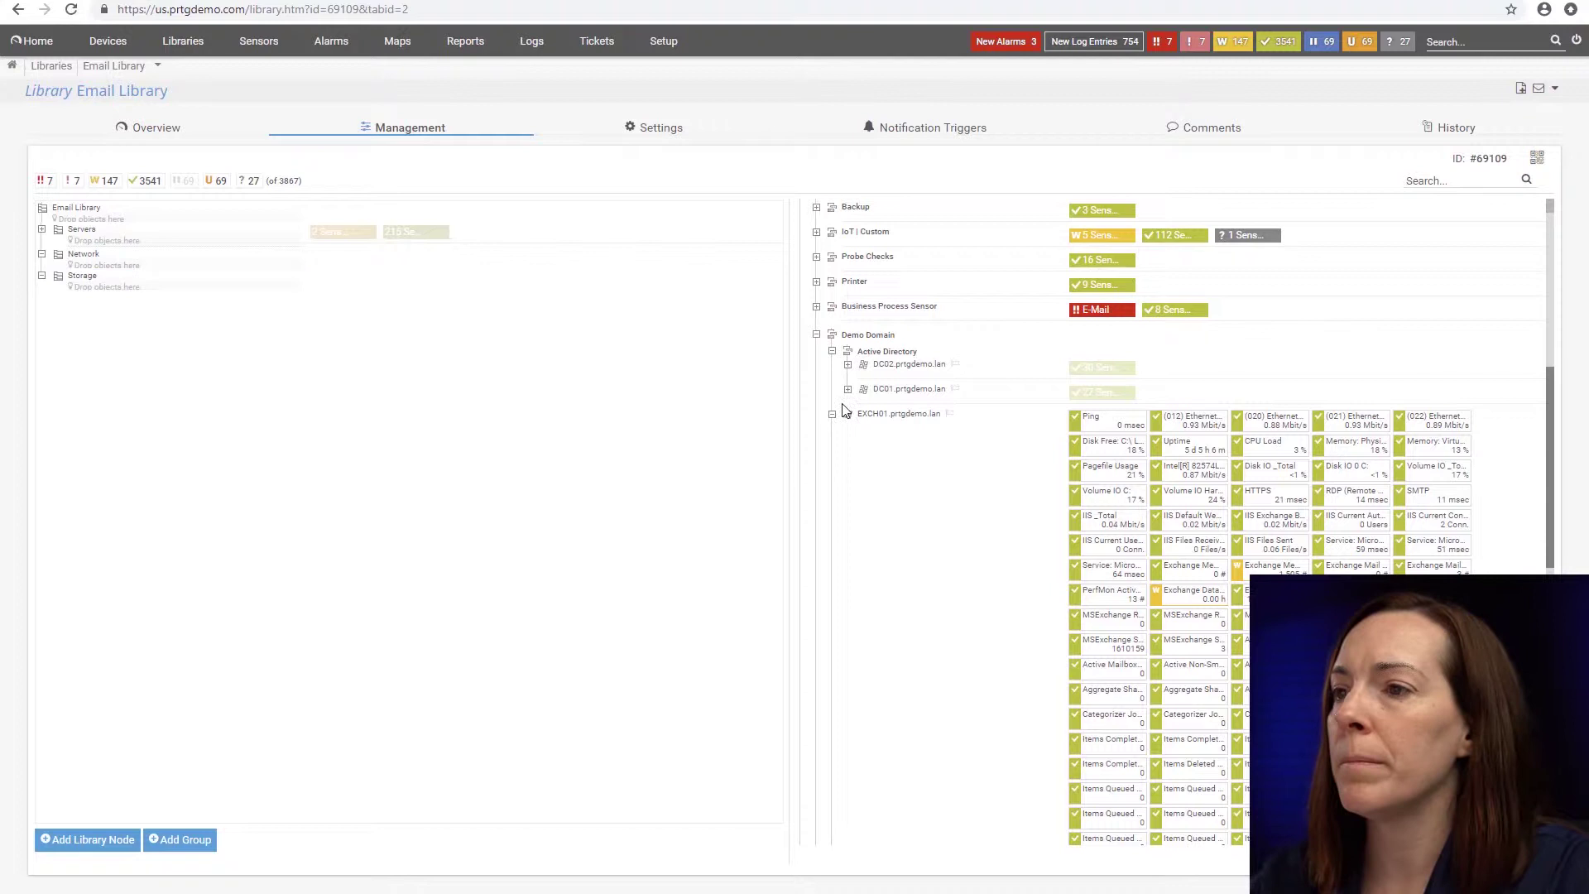
pyautogui.click(816, 335)
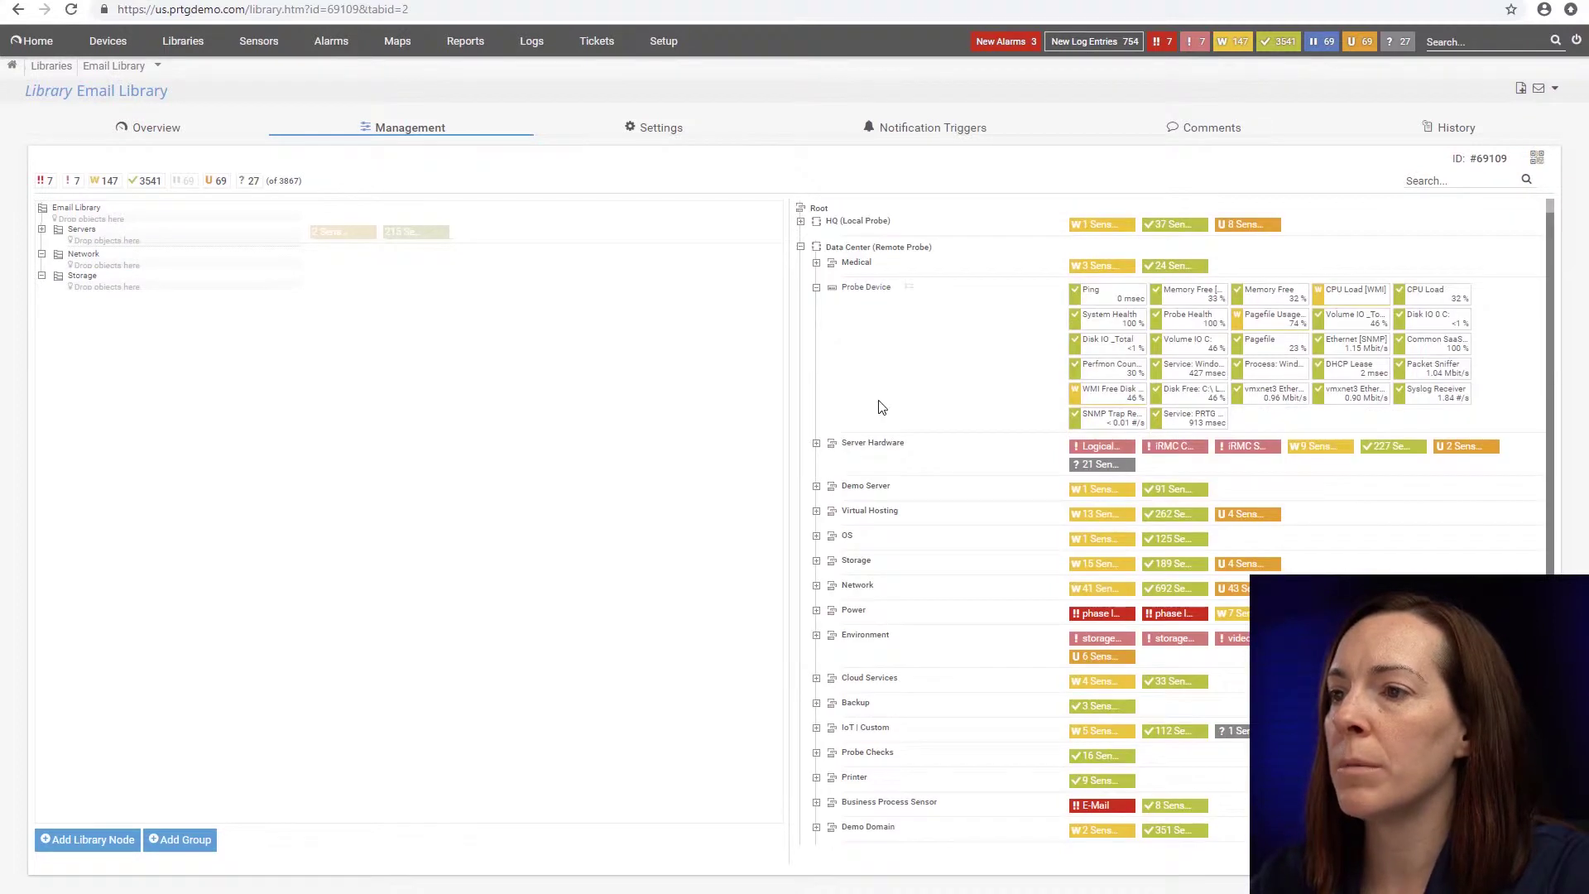
pyautogui.click(816, 587)
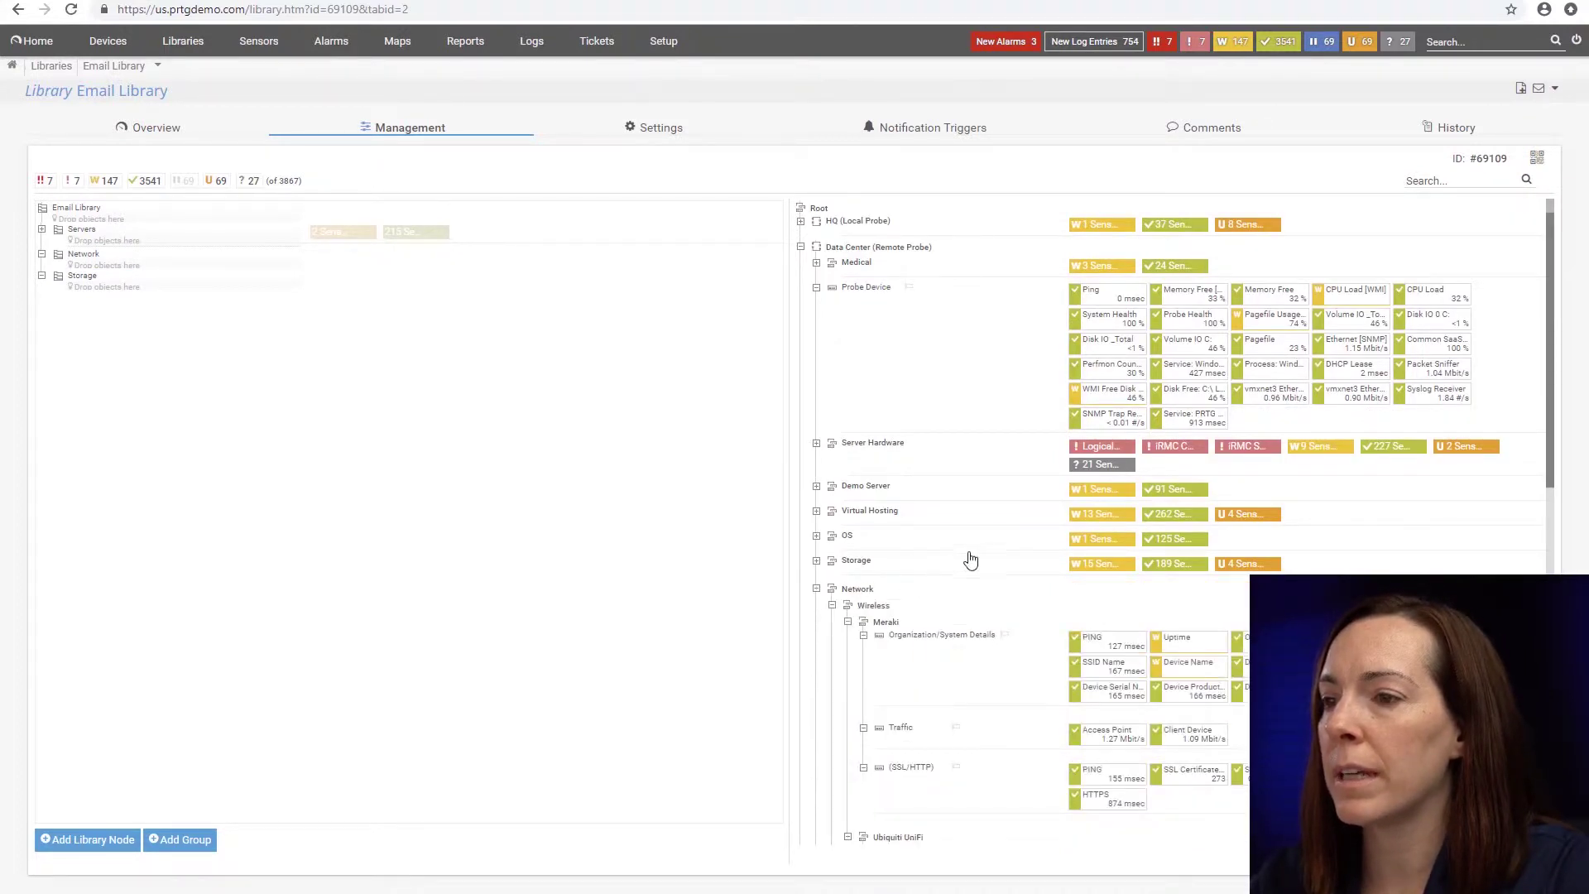
pyautogui.scroll(-3, 972, 556)
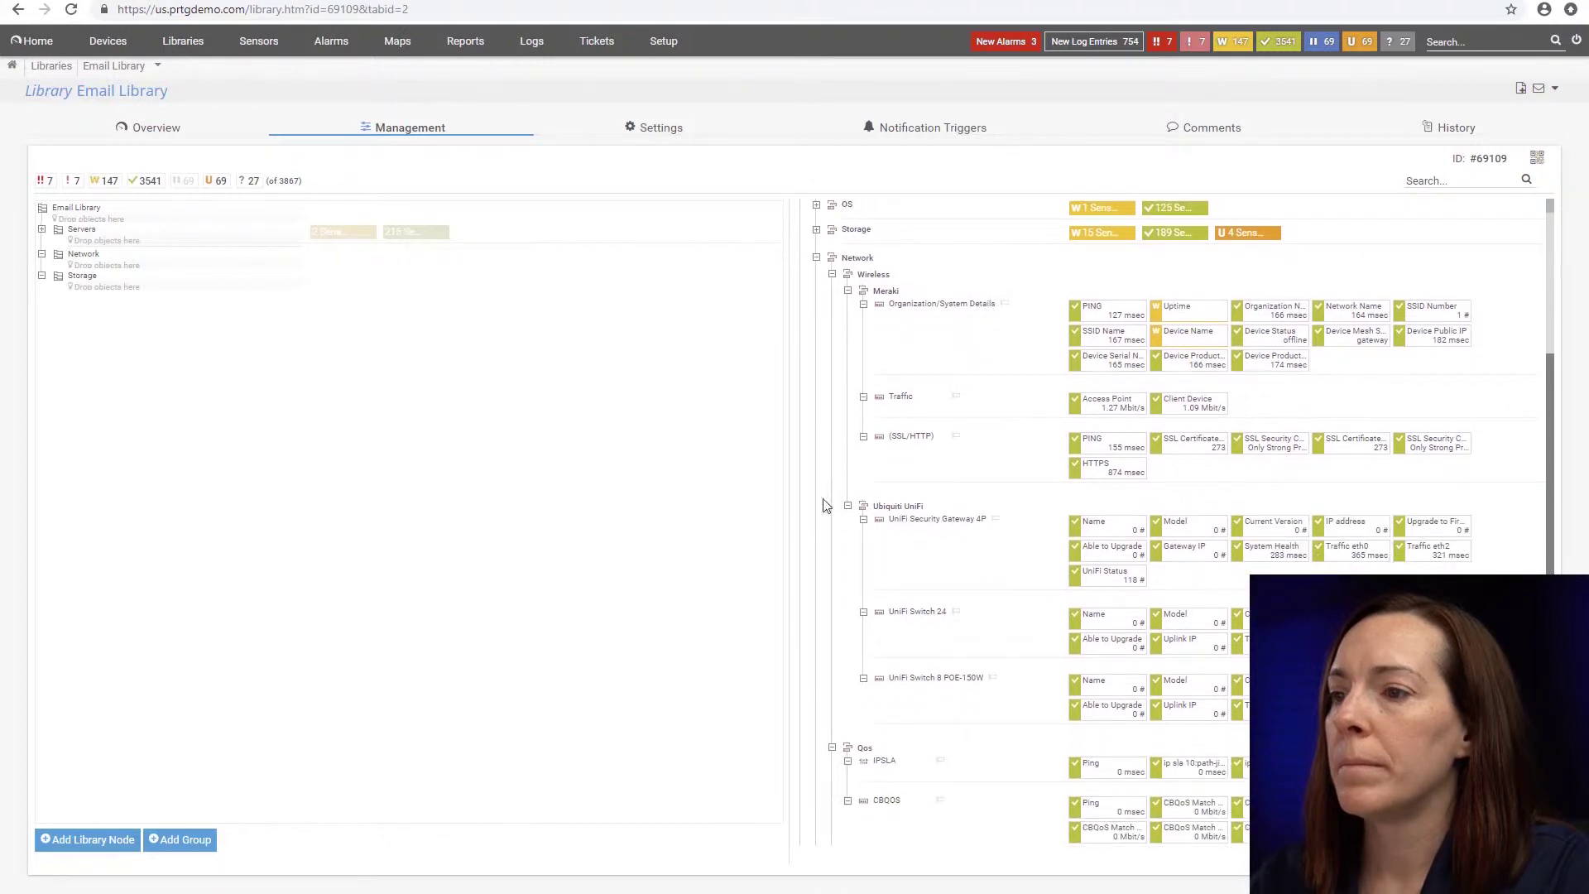
pyautogui.scroll(-3, 951, 521)
pyautogui.scroll(-2, 951, 530)
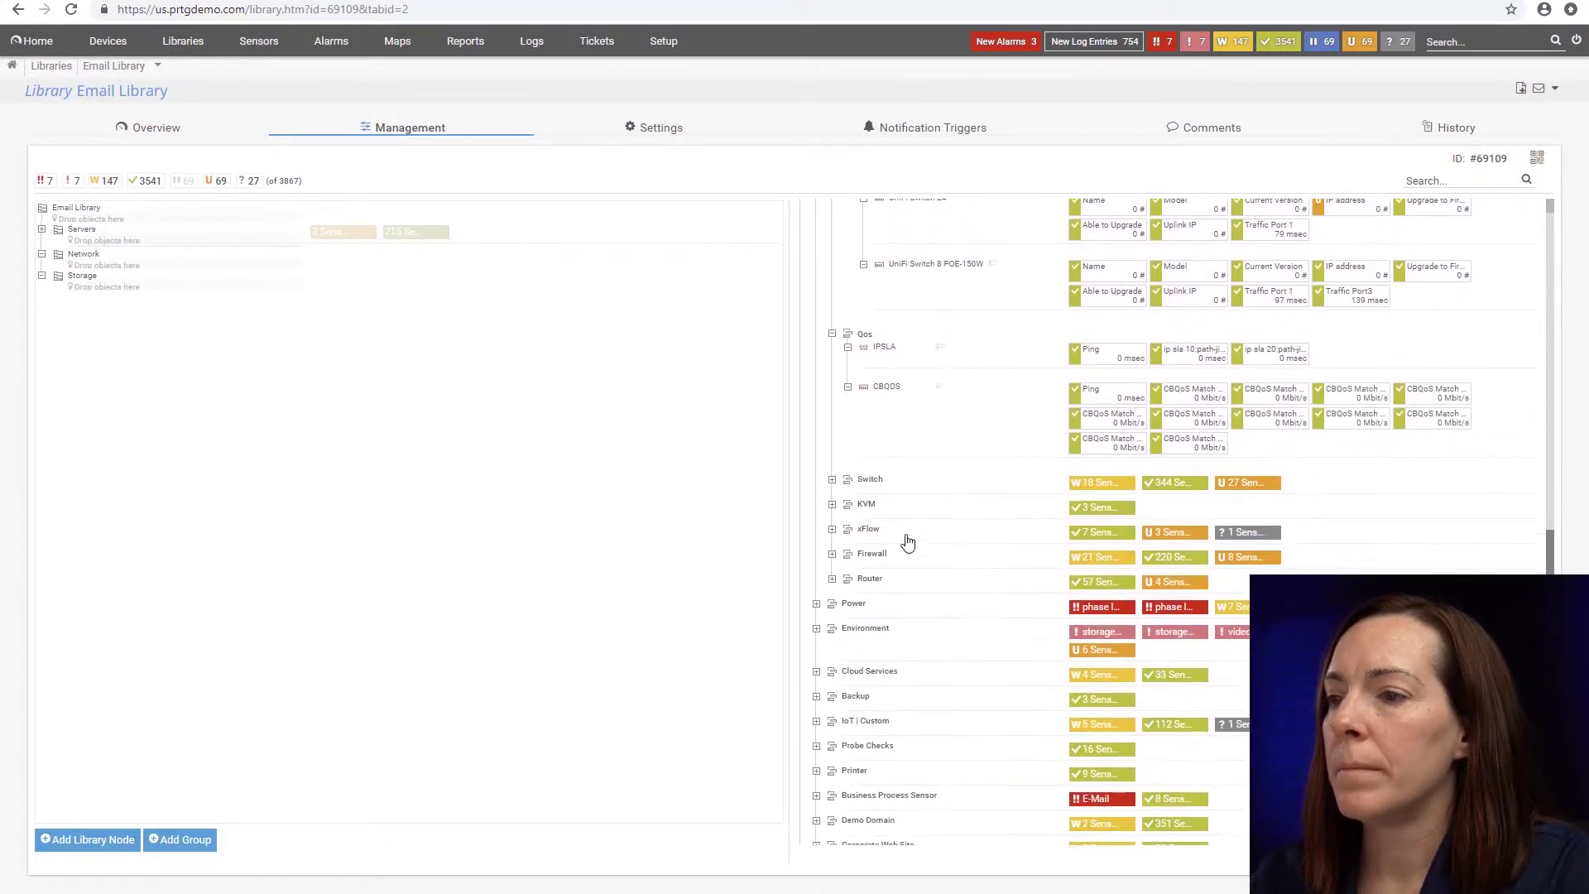
pyautogui.click(831, 480)
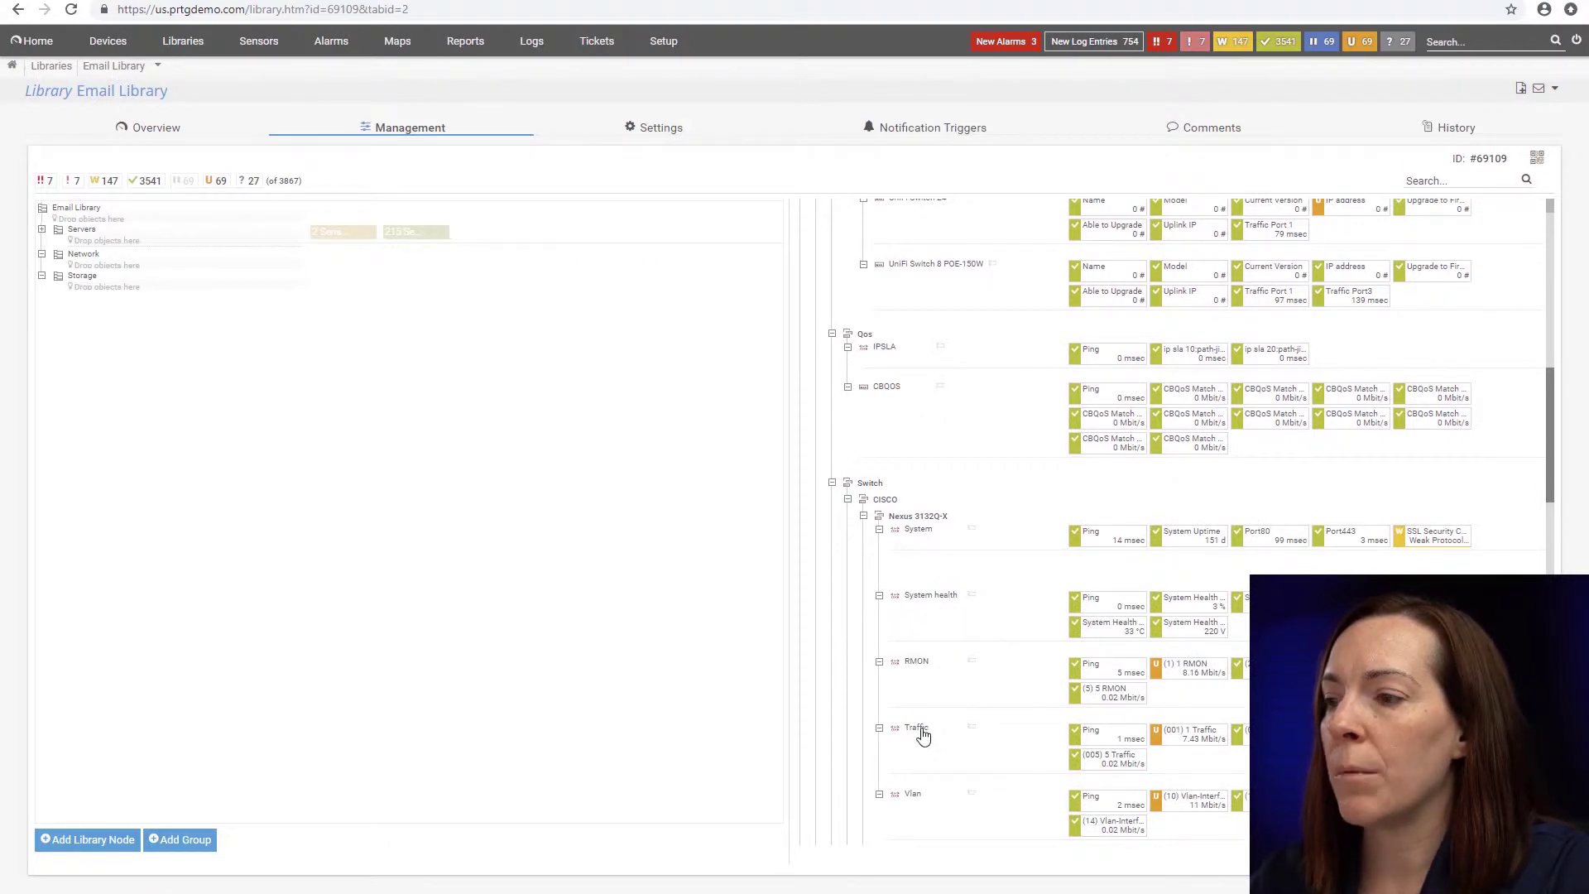
pyautogui.moveTo(917, 731); pyautogui.dragTo(82, 263)
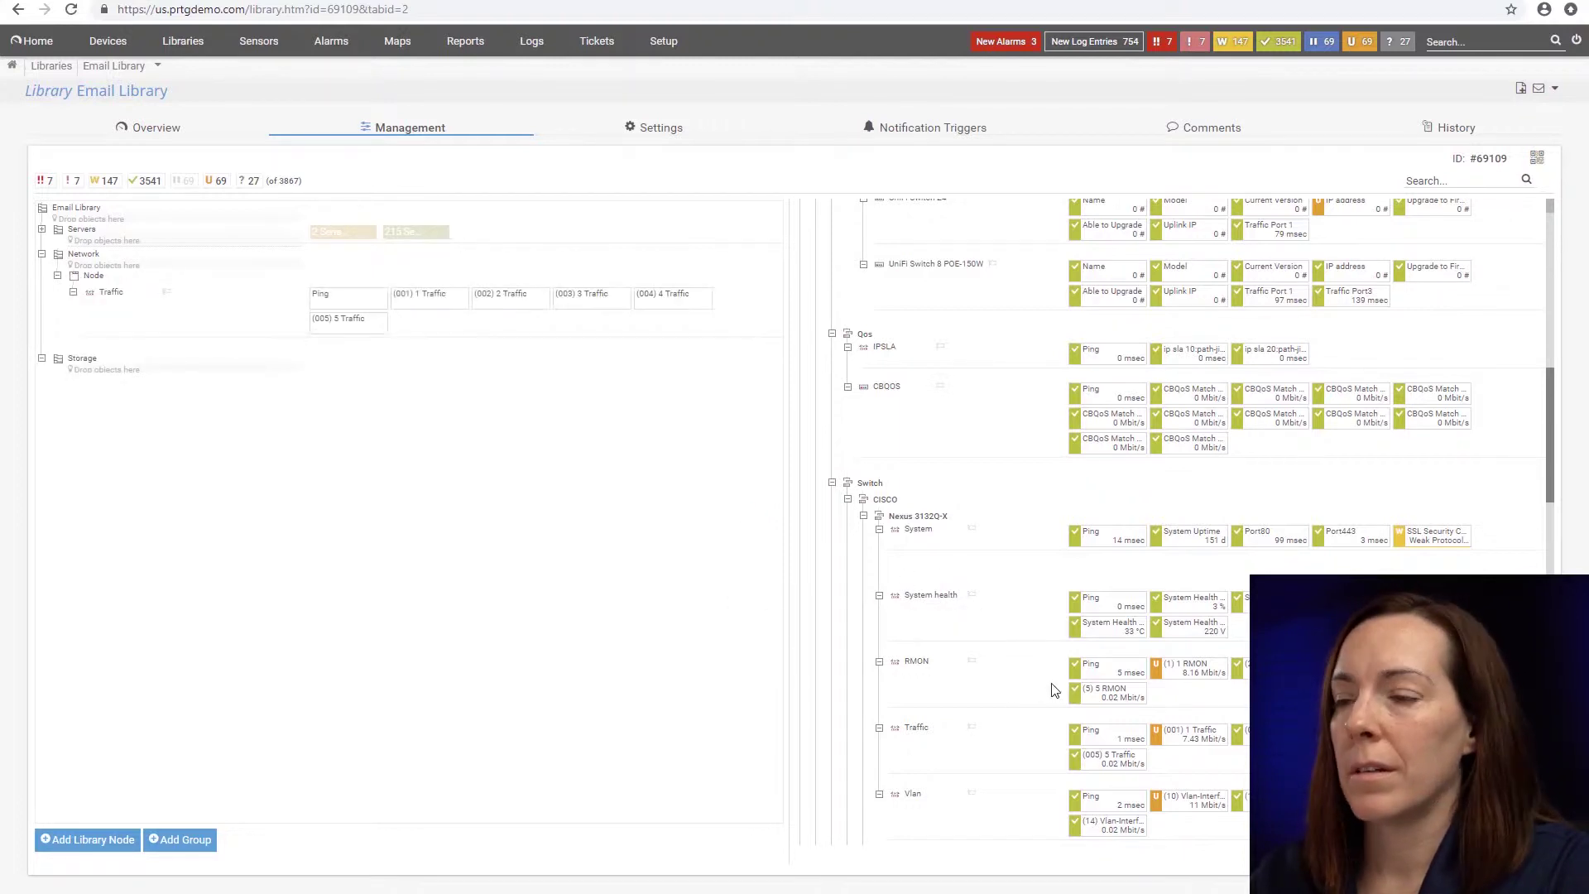
pyautogui.scroll(-5, 1053, 690)
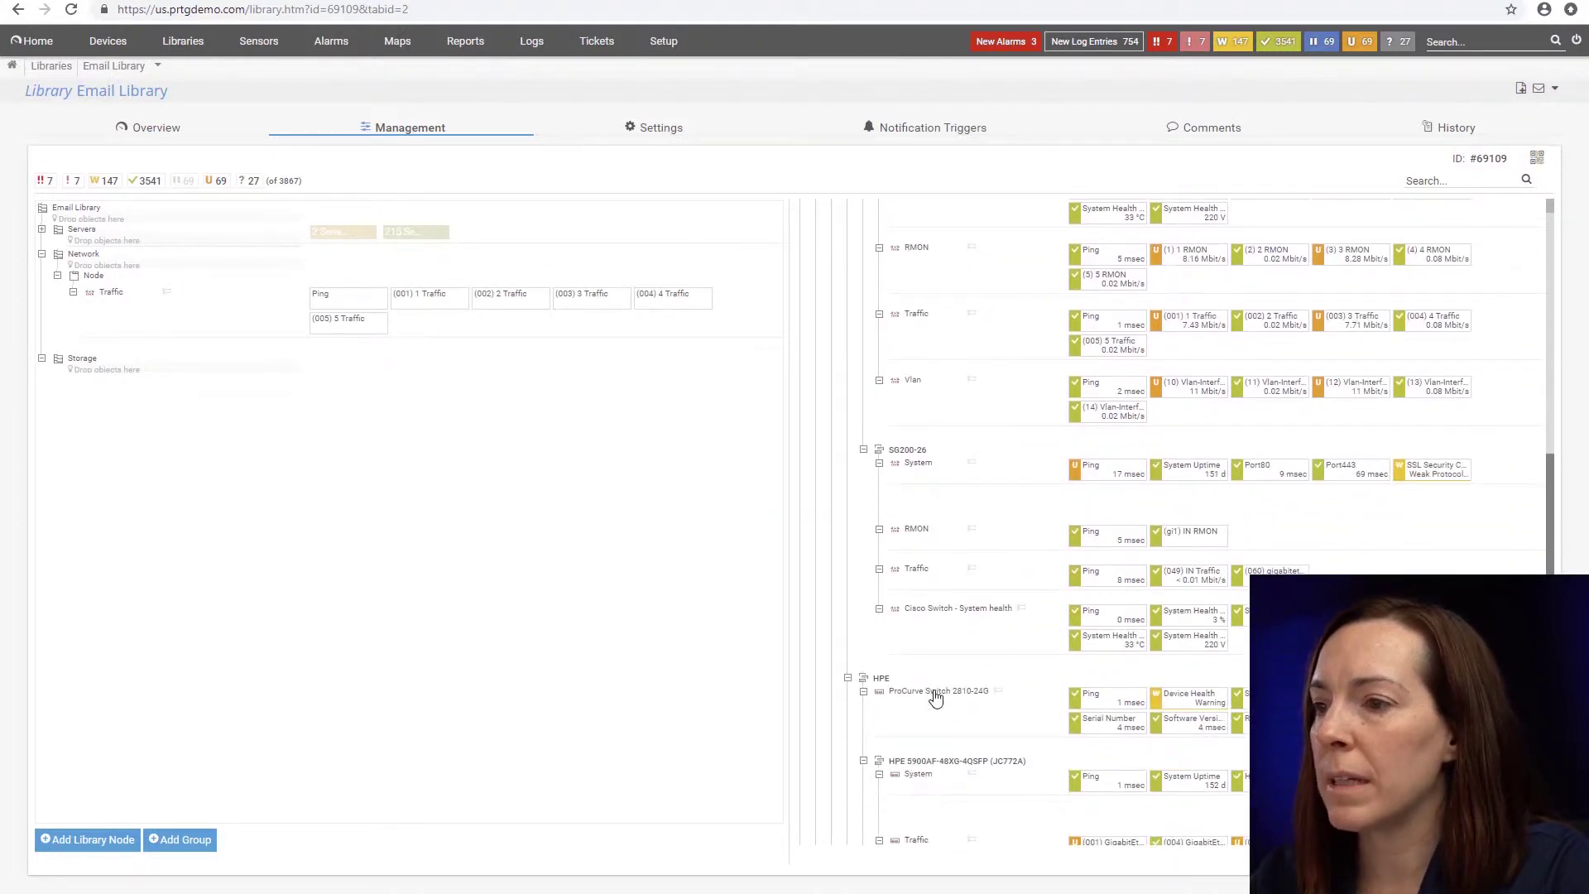
pyautogui.scroll(-10, 933, 665)
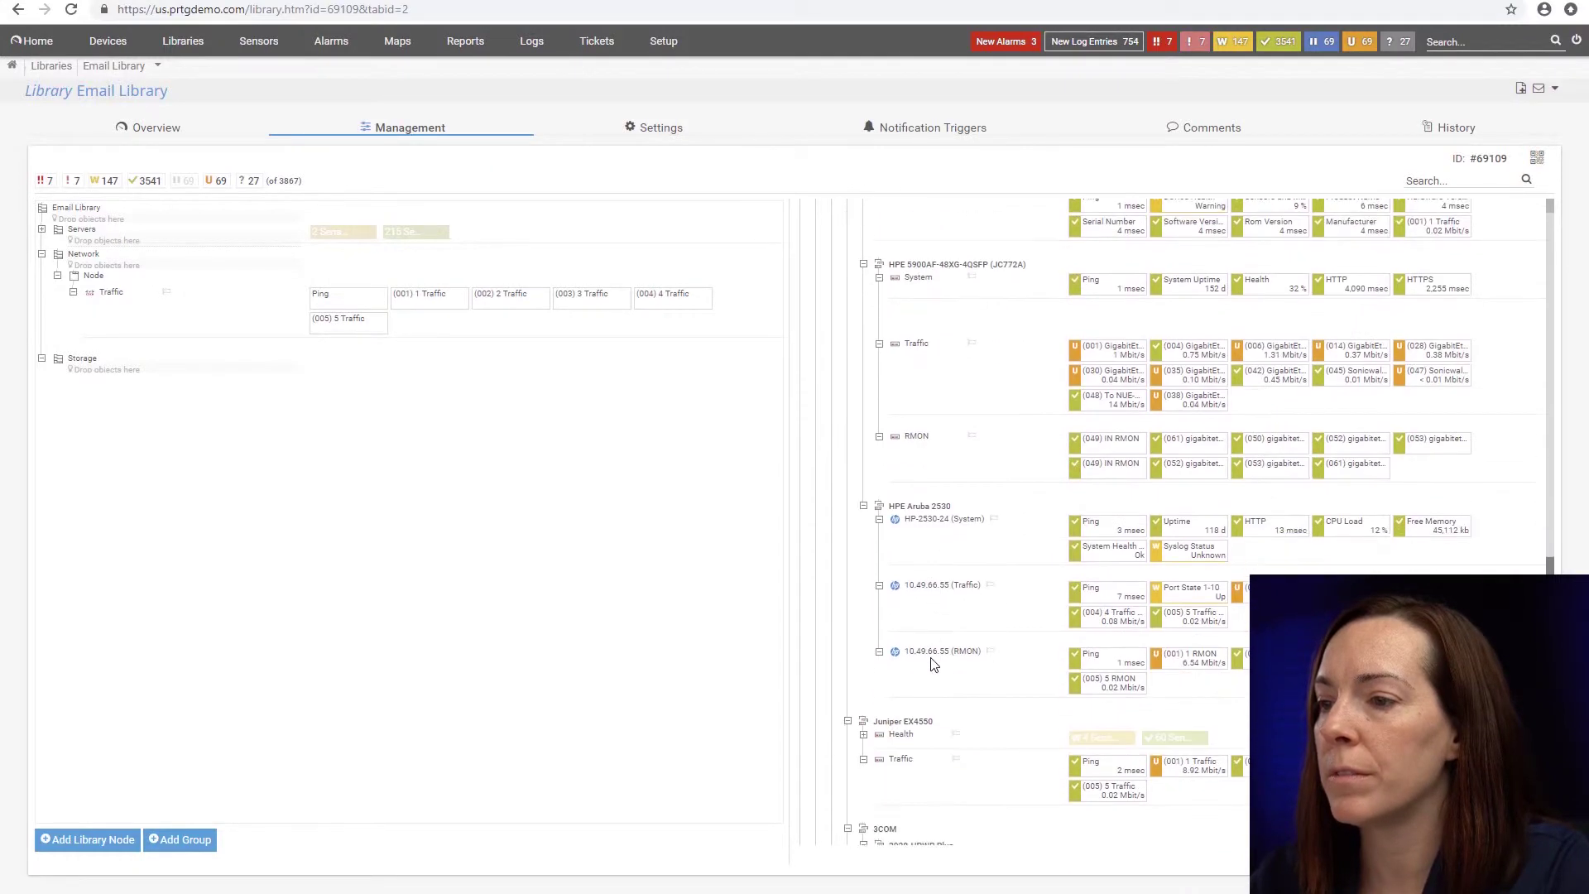
pyautogui.scroll(-4, 933, 664)
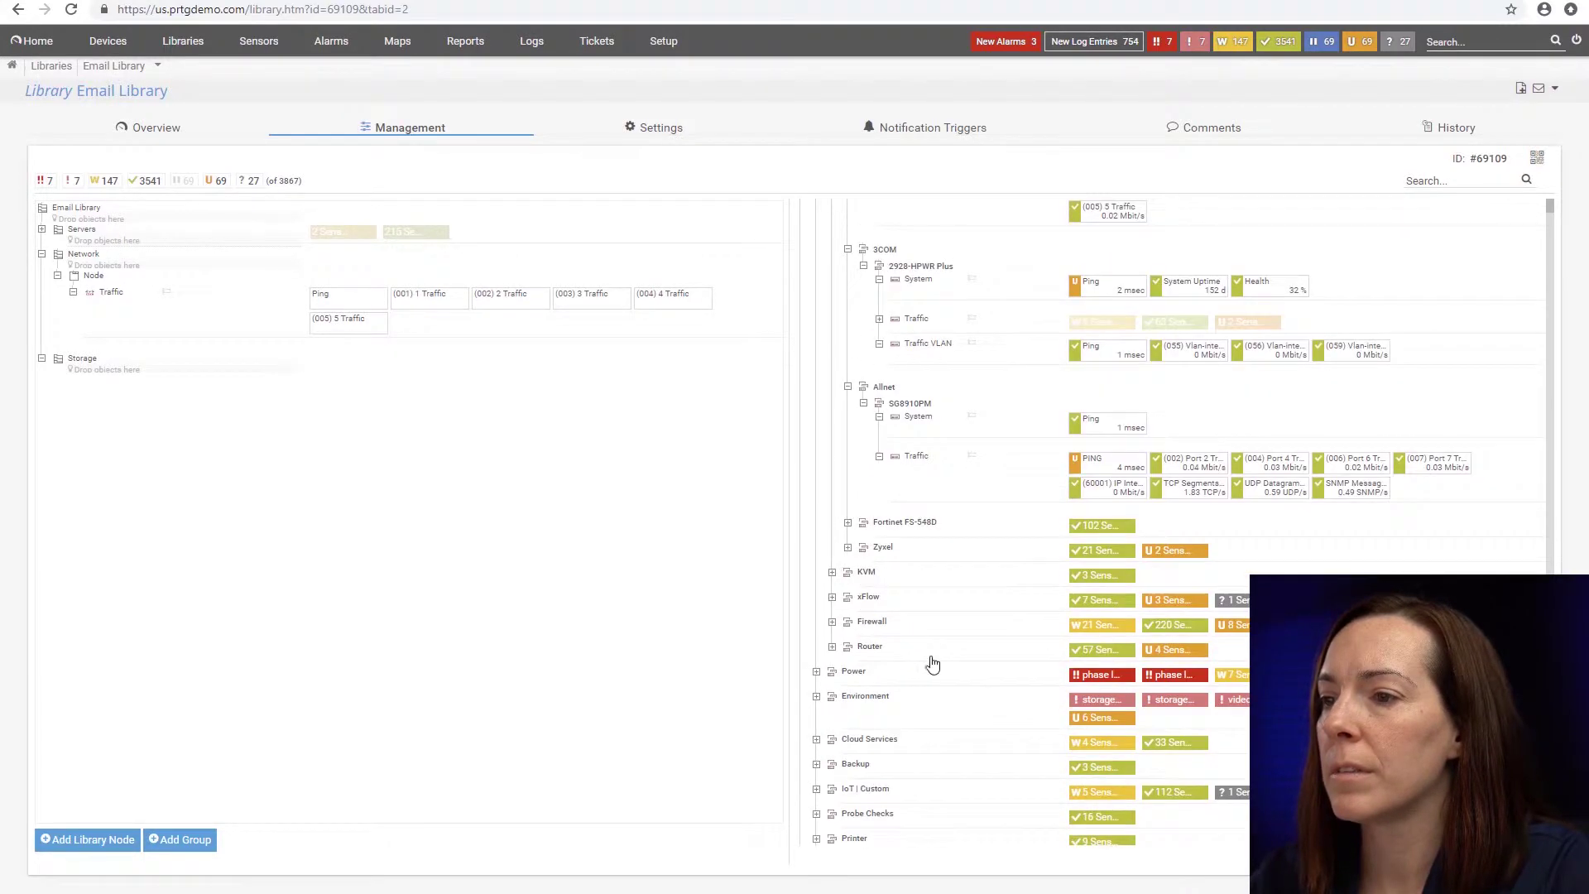
# Add the SonicWall device from the Firewall devices to the library's Network group
pyautogui.click(831, 622)
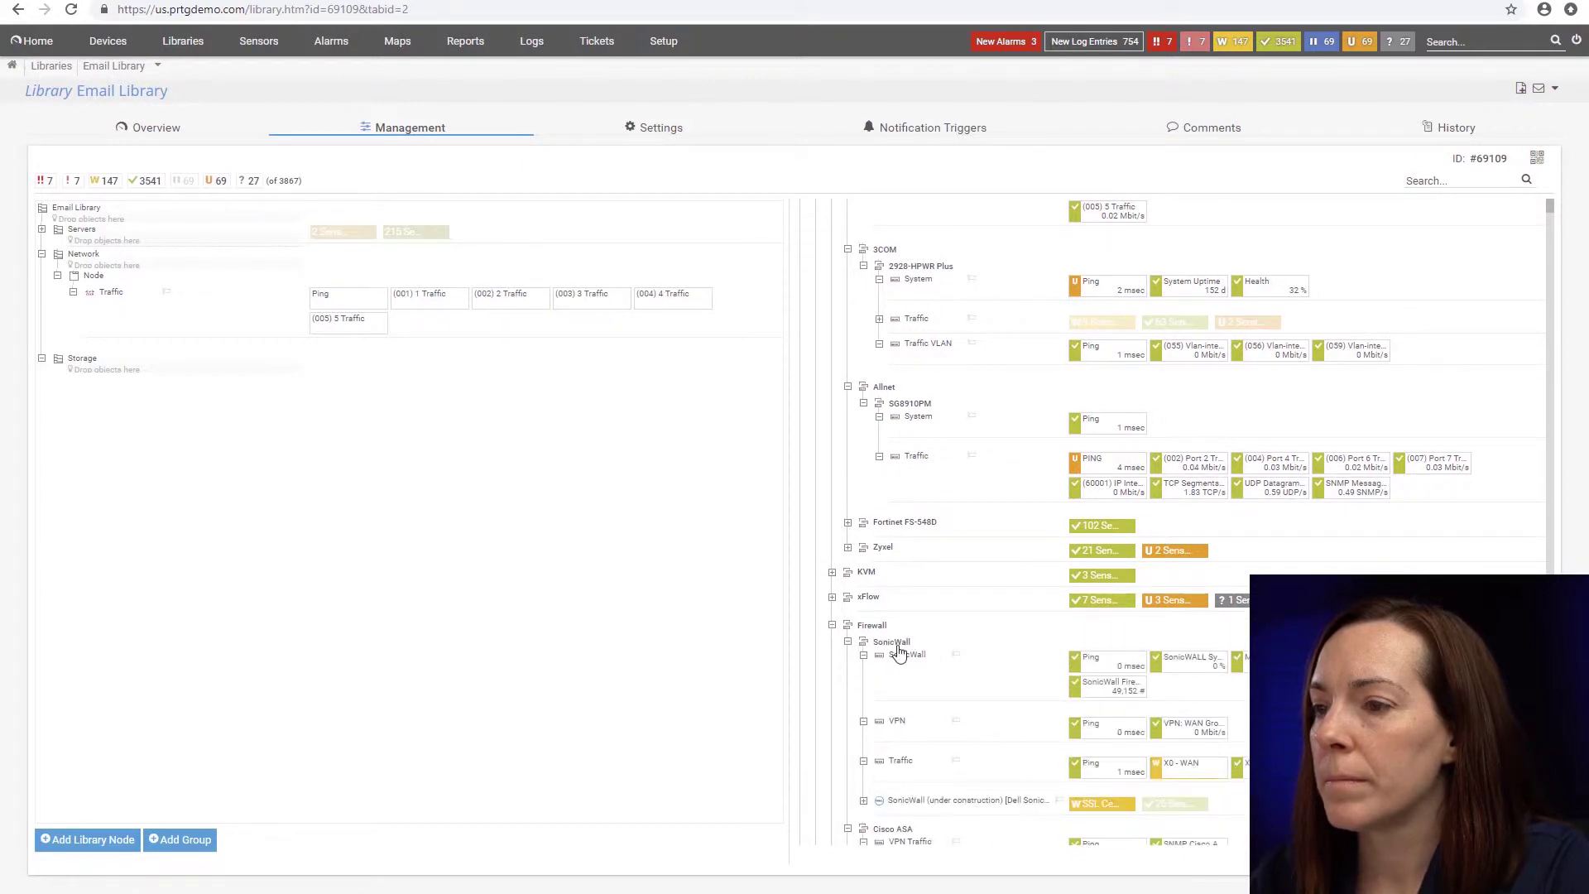
pyautogui.moveTo(904, 660); pyautogui.dragTo(96, 235)
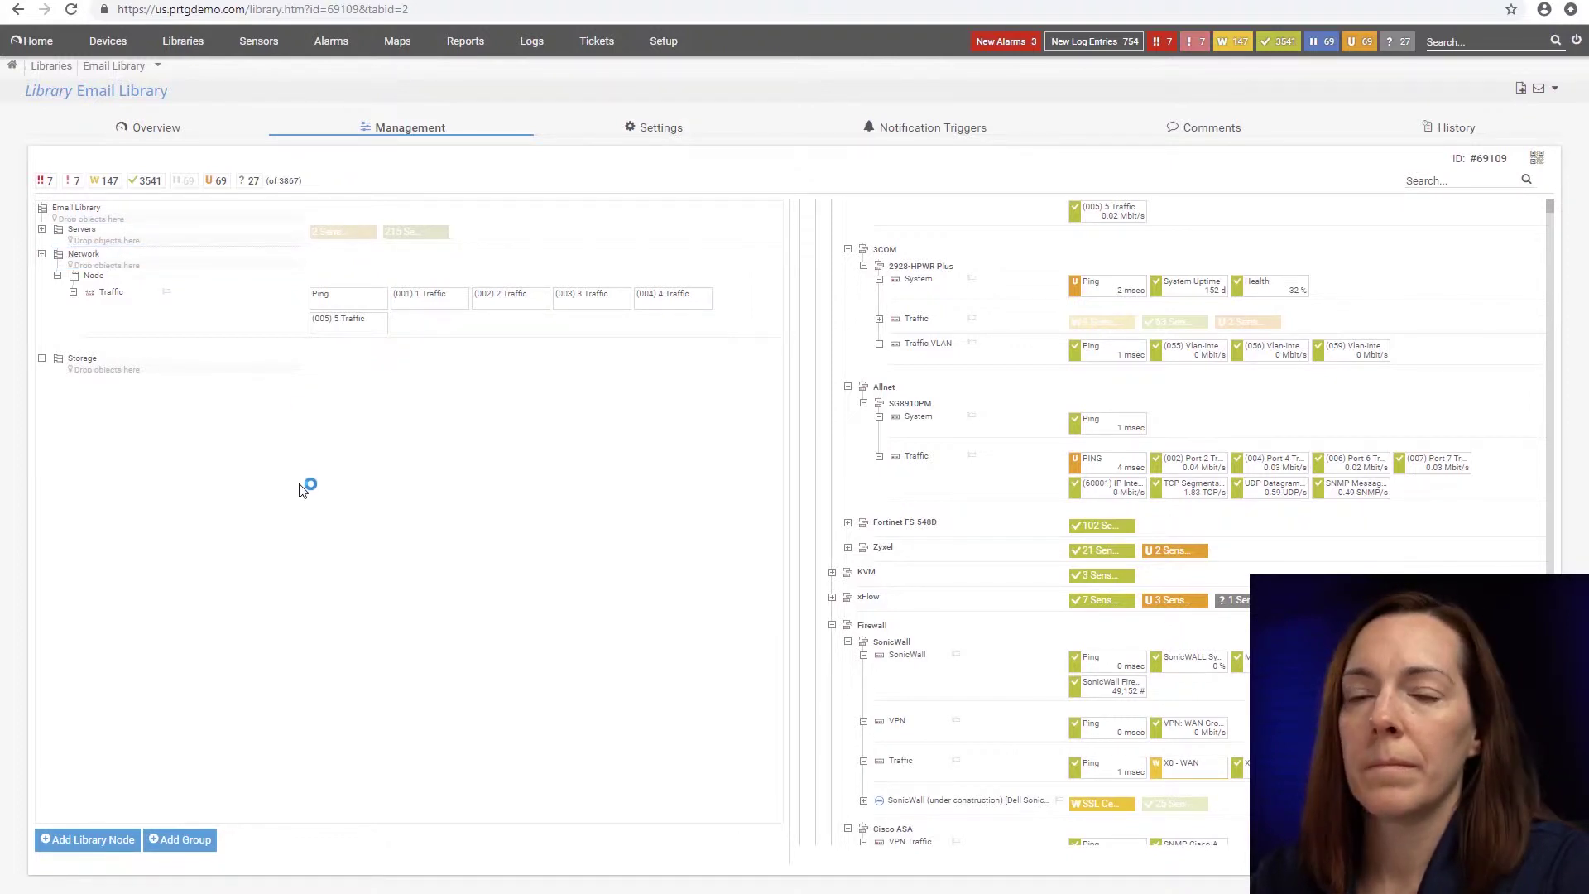
pyautogui.scroll(-5, 916, 815)
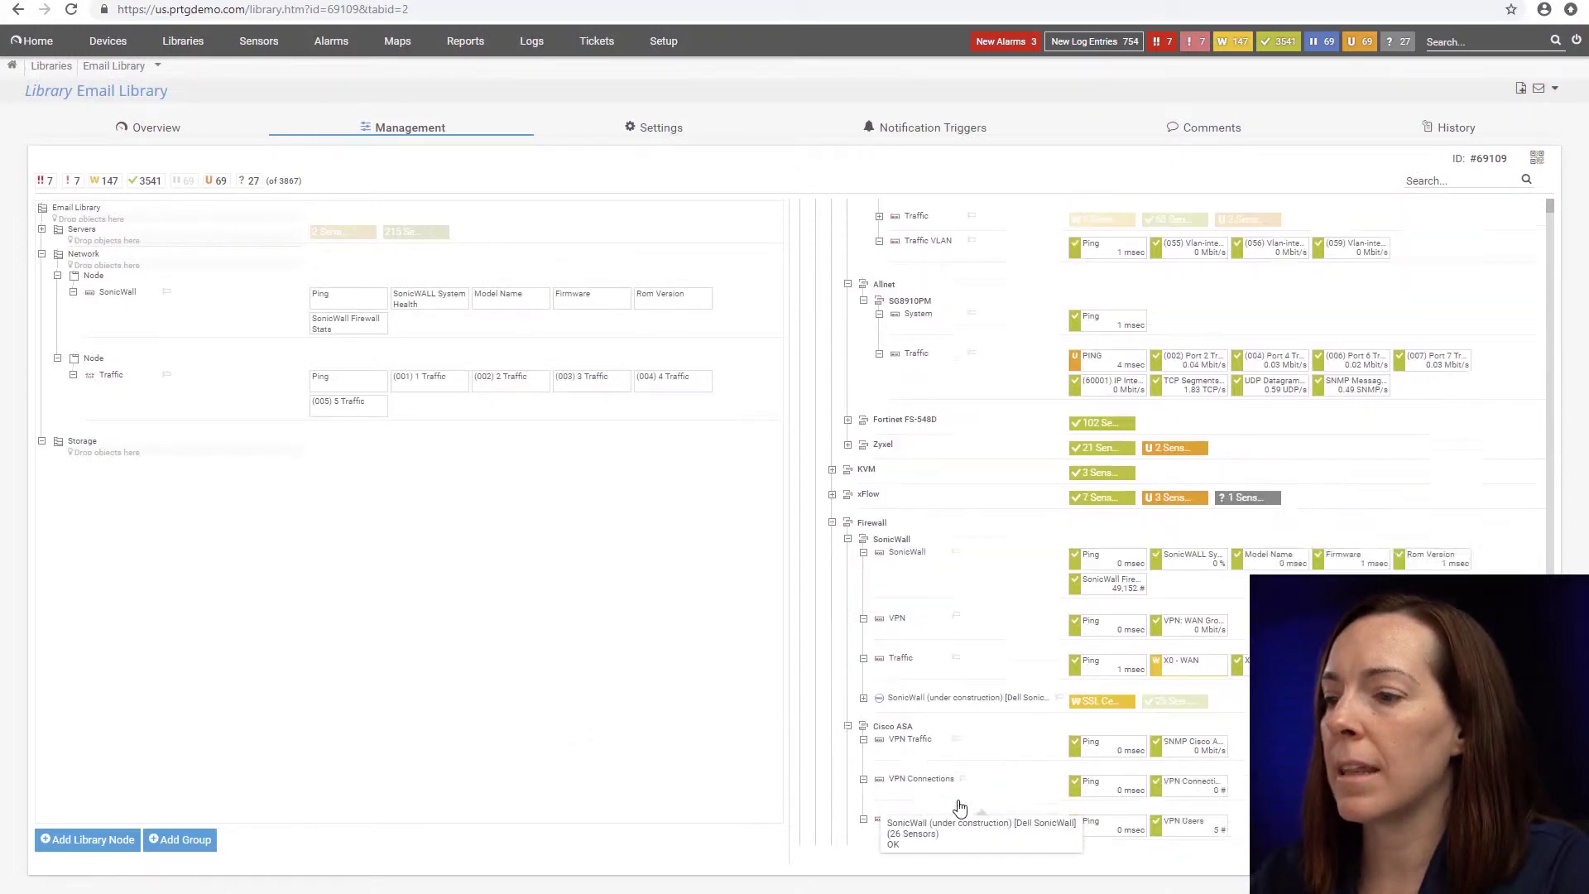
pyautogui.scroll(-4, 908, 732)
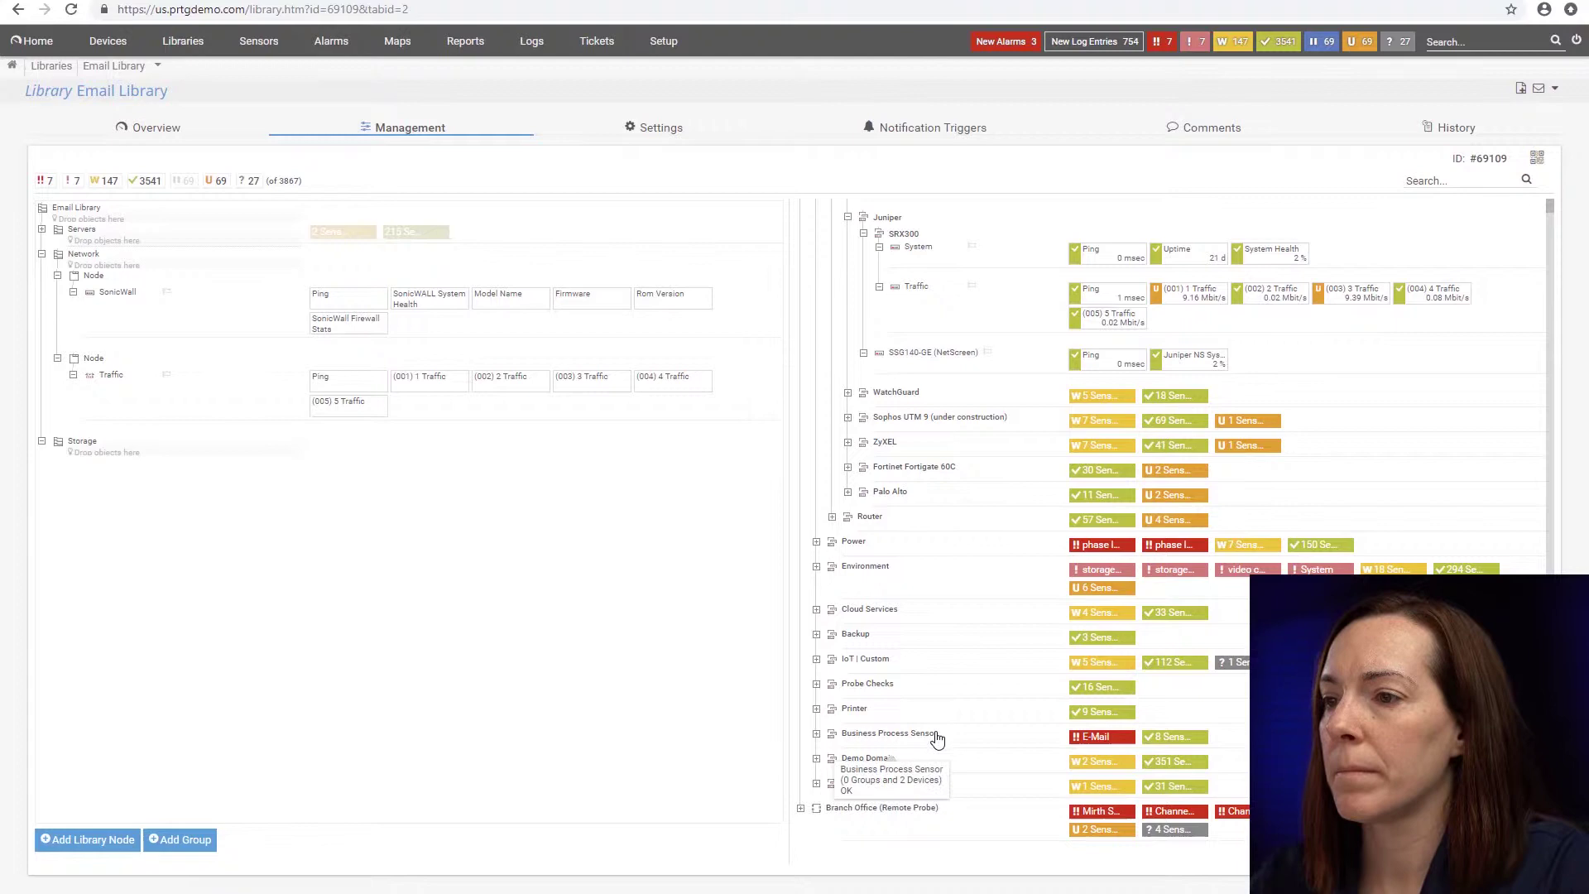
pyautogui.scroll(2, 920, 649)
pyautogui.scroll(-8, 918, 649)
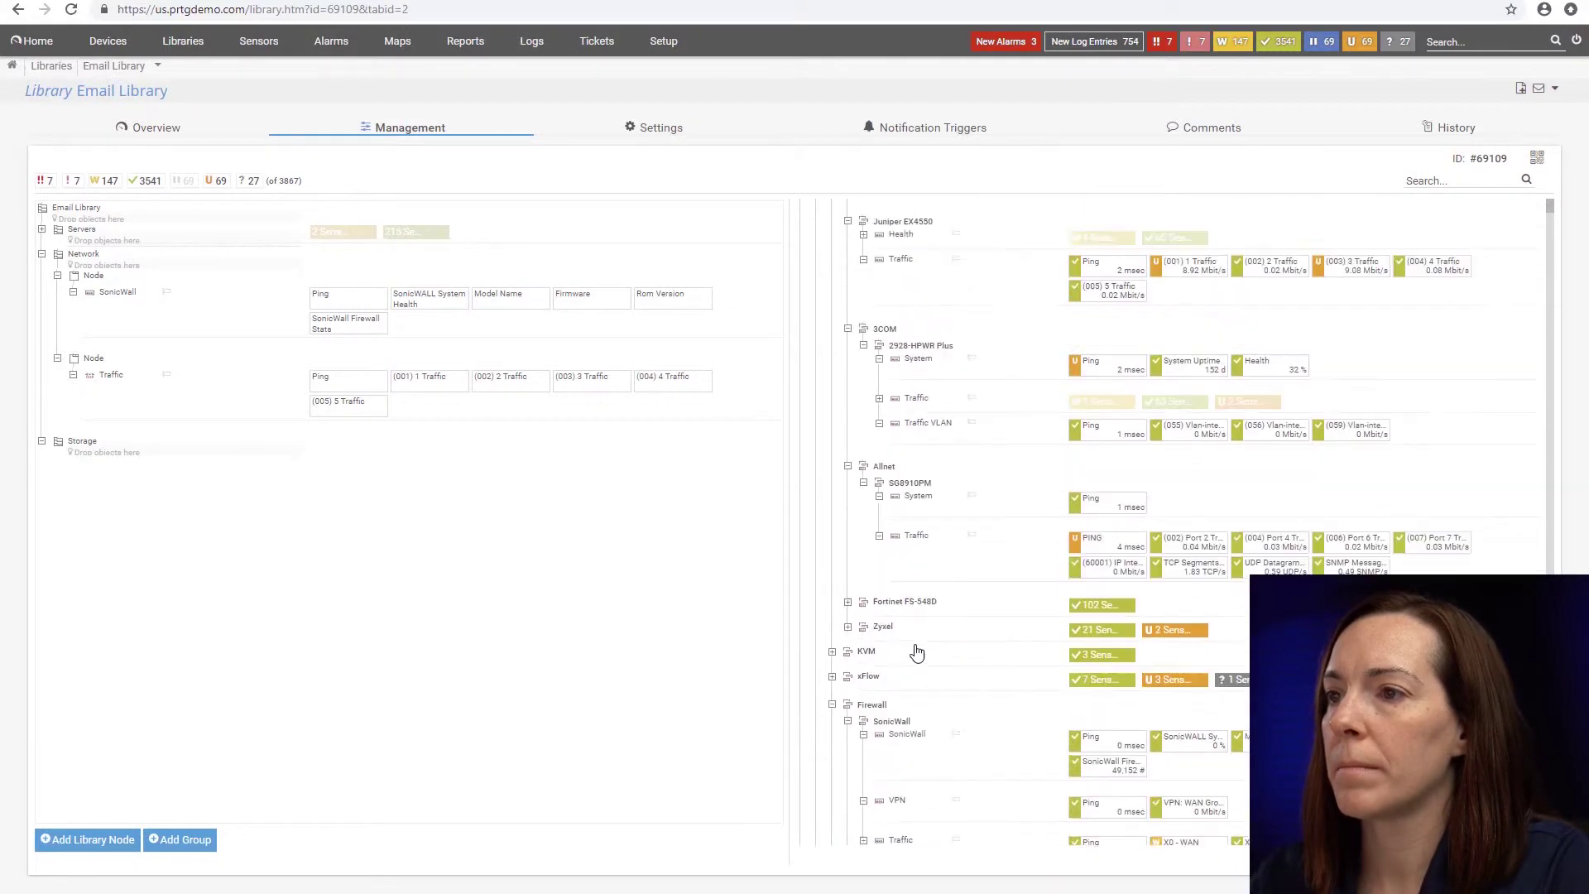
pyautogui.scroll(10, 911, 650)
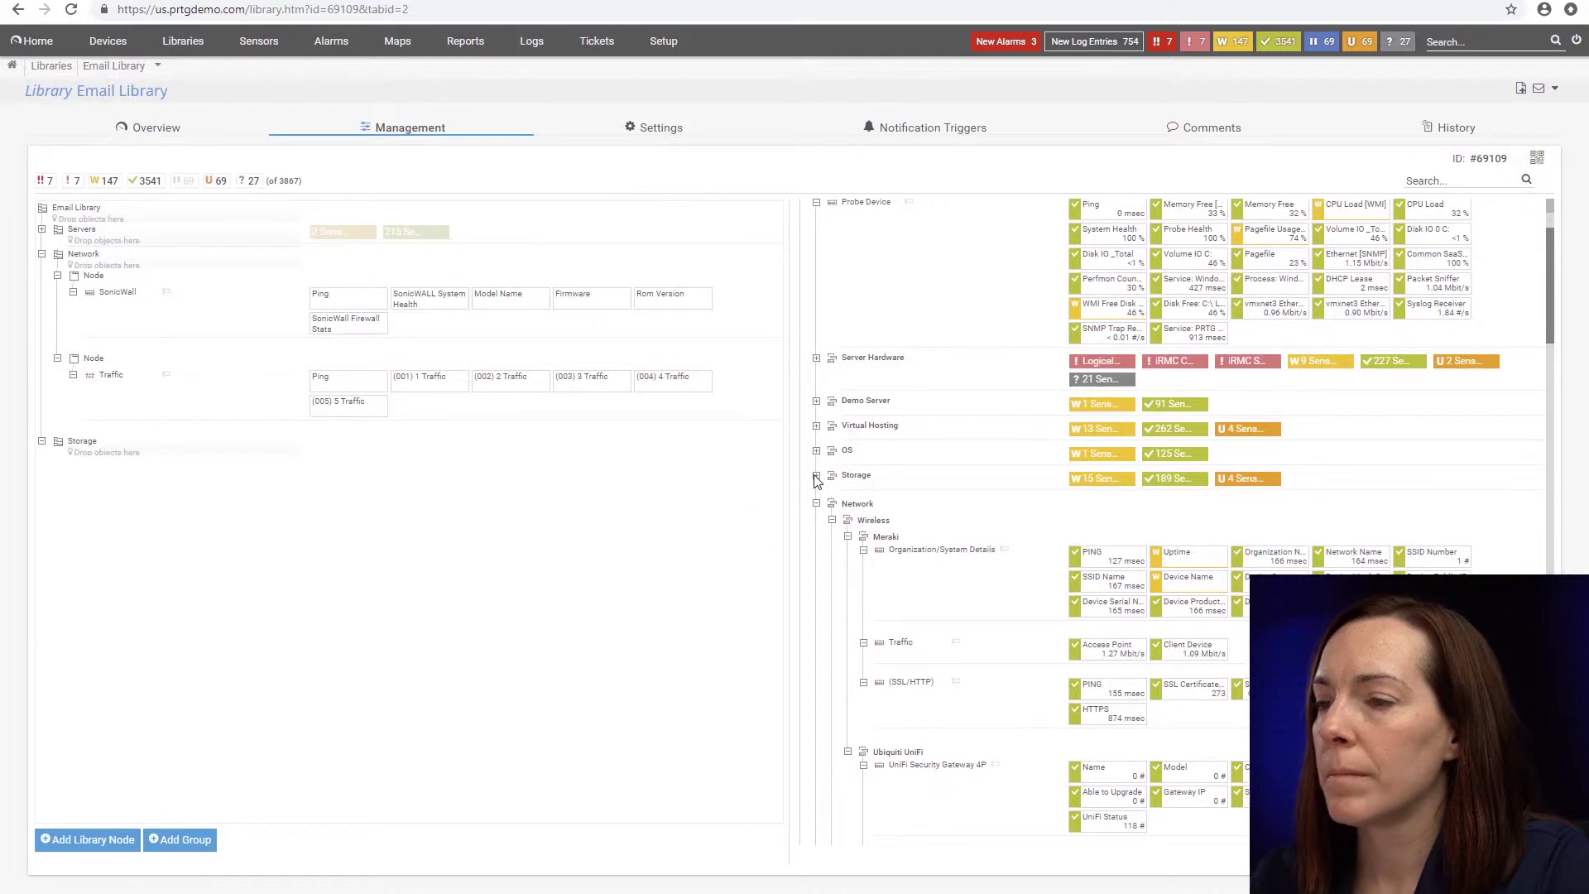
# Add the DELL EMC group from the Storage devices to the library's Storage group
pyautogui.click(815, 477)
pyautogui.scroll(-2, 931, 650)
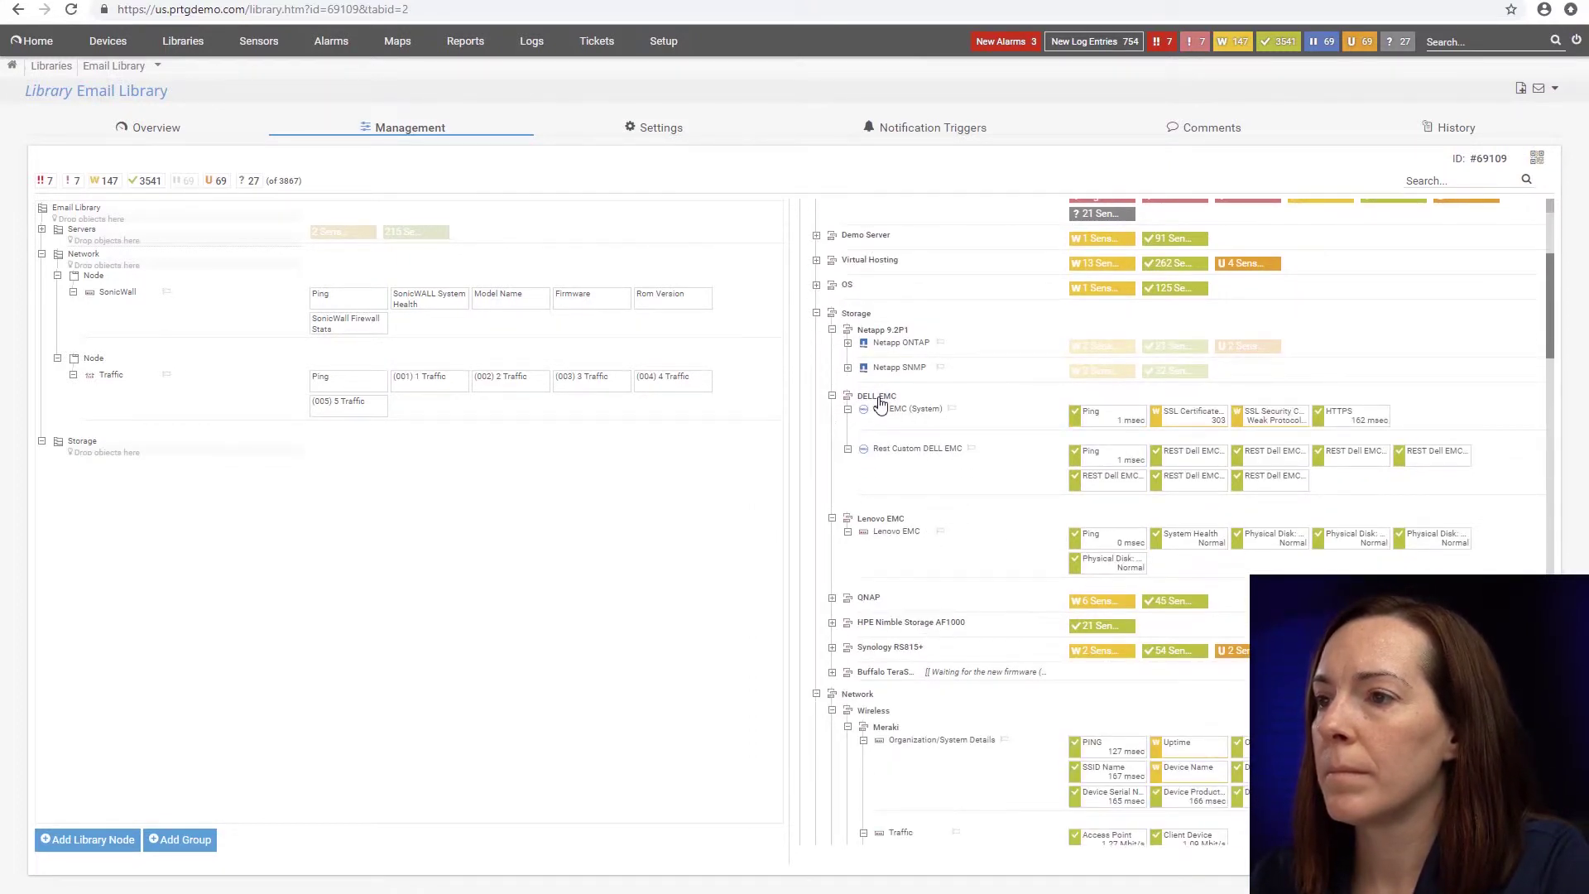
pyautogui.moveTo(880, 401); pyautogui.dragTo(82, 434)
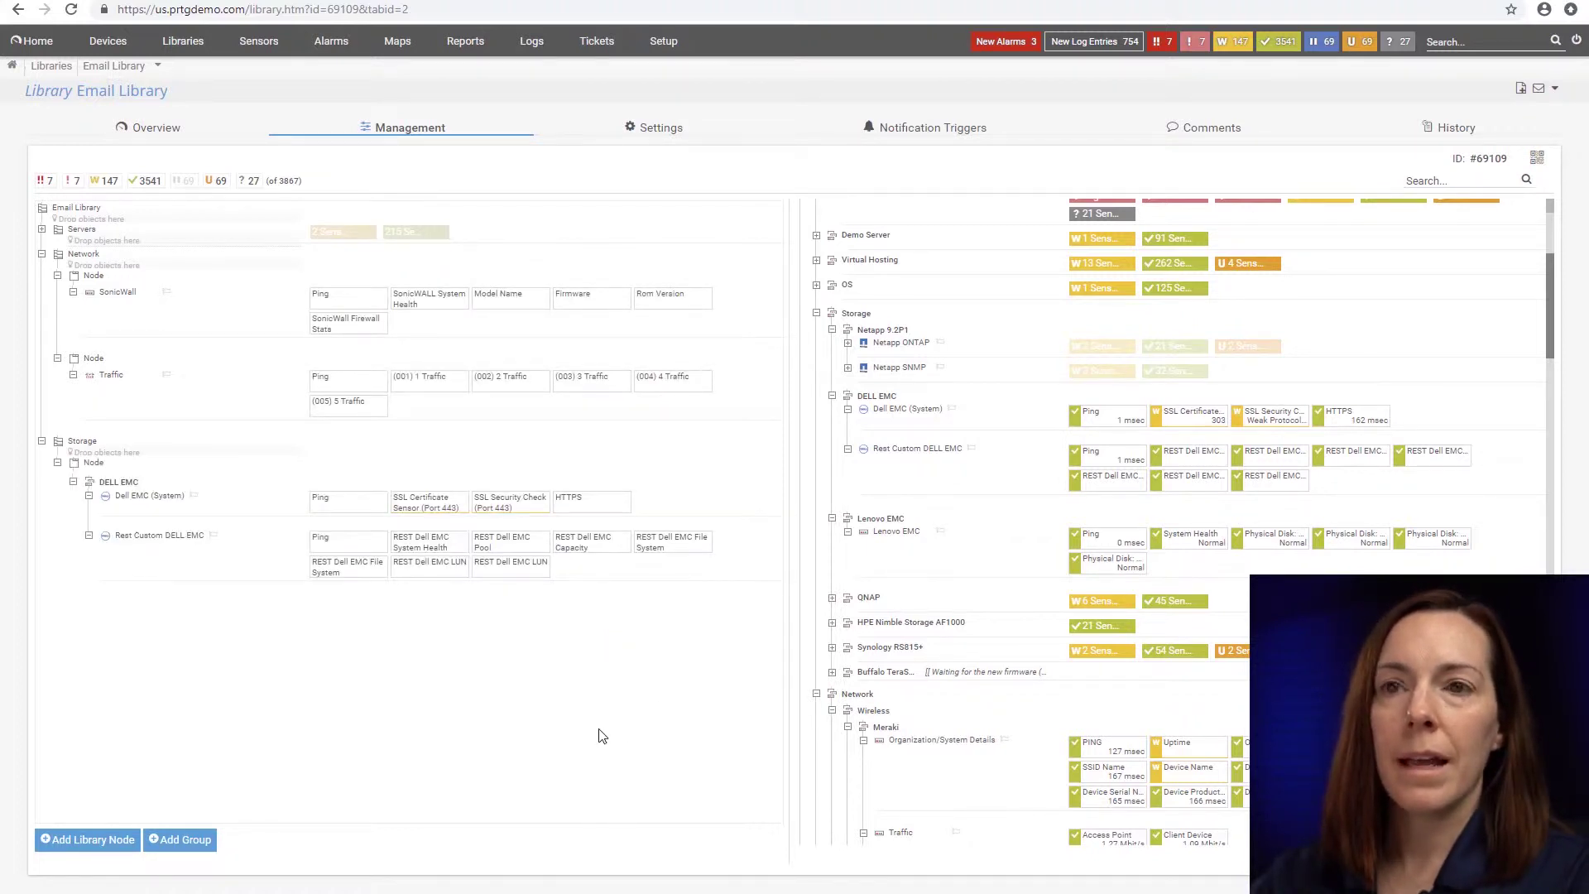
# On the Overview, expand Servers and the DC01 and DC02 nodes to show all sensors
pyautogui.click(156, 128)
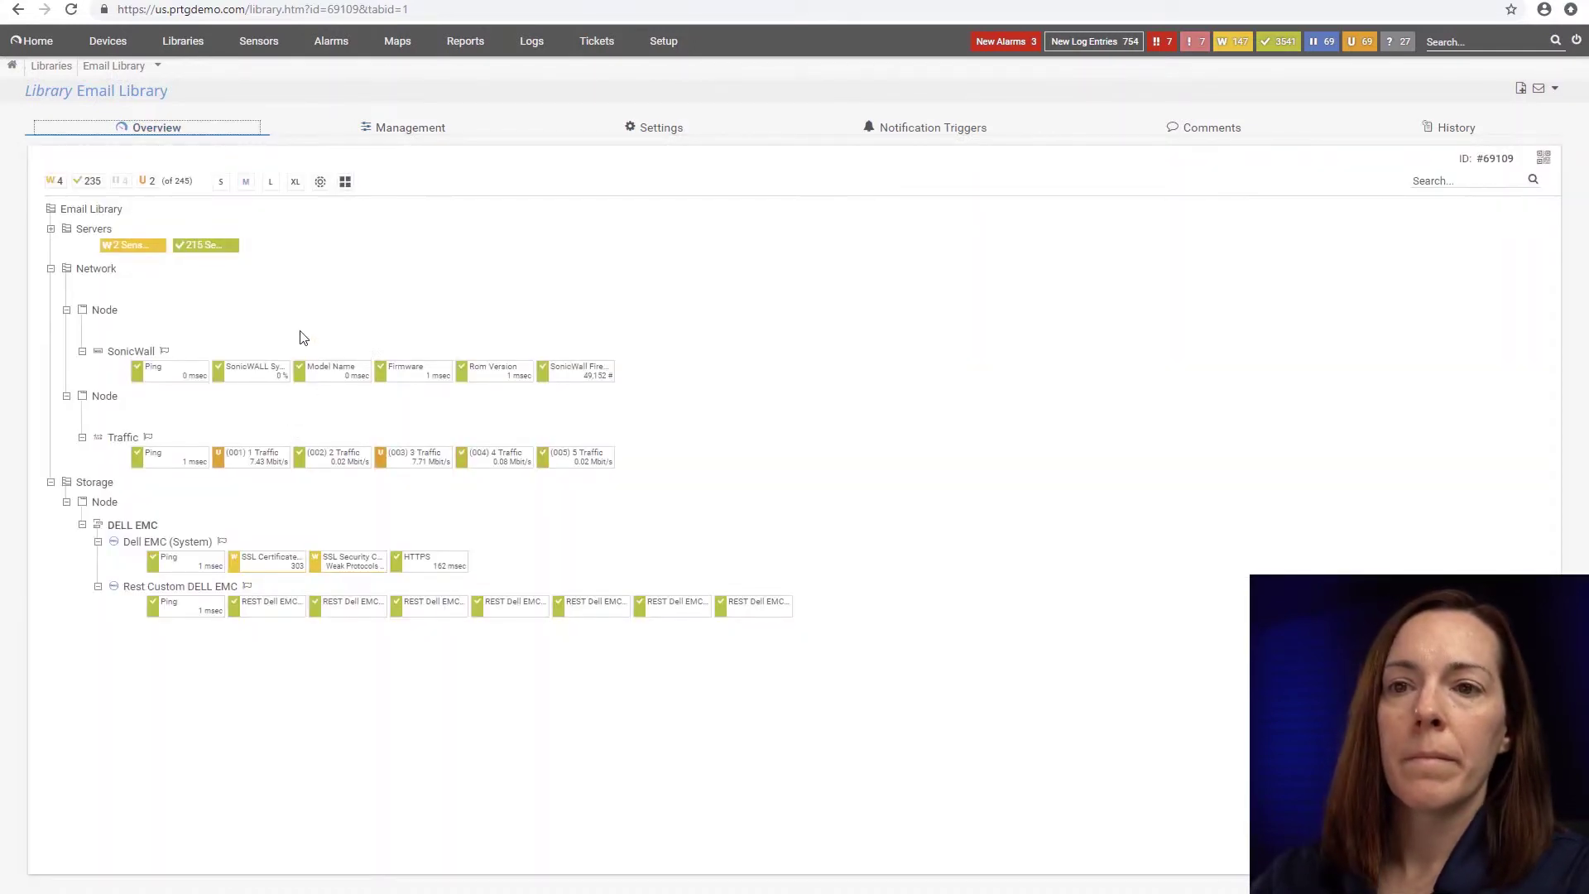
pyautogui.click(51, 231)
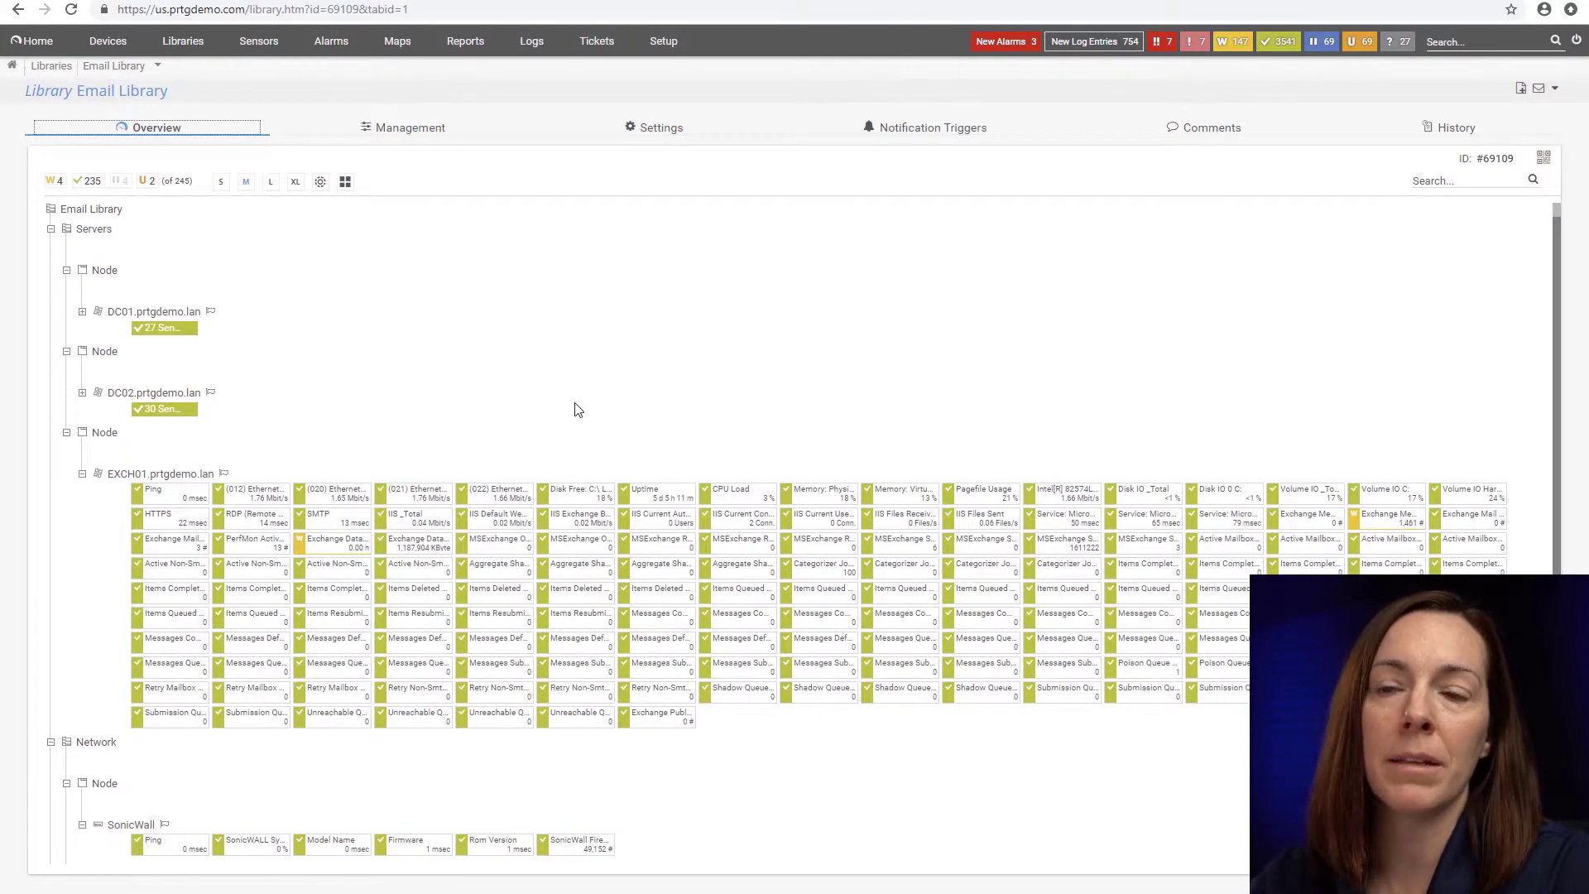
pyautogui.click(82, 313)
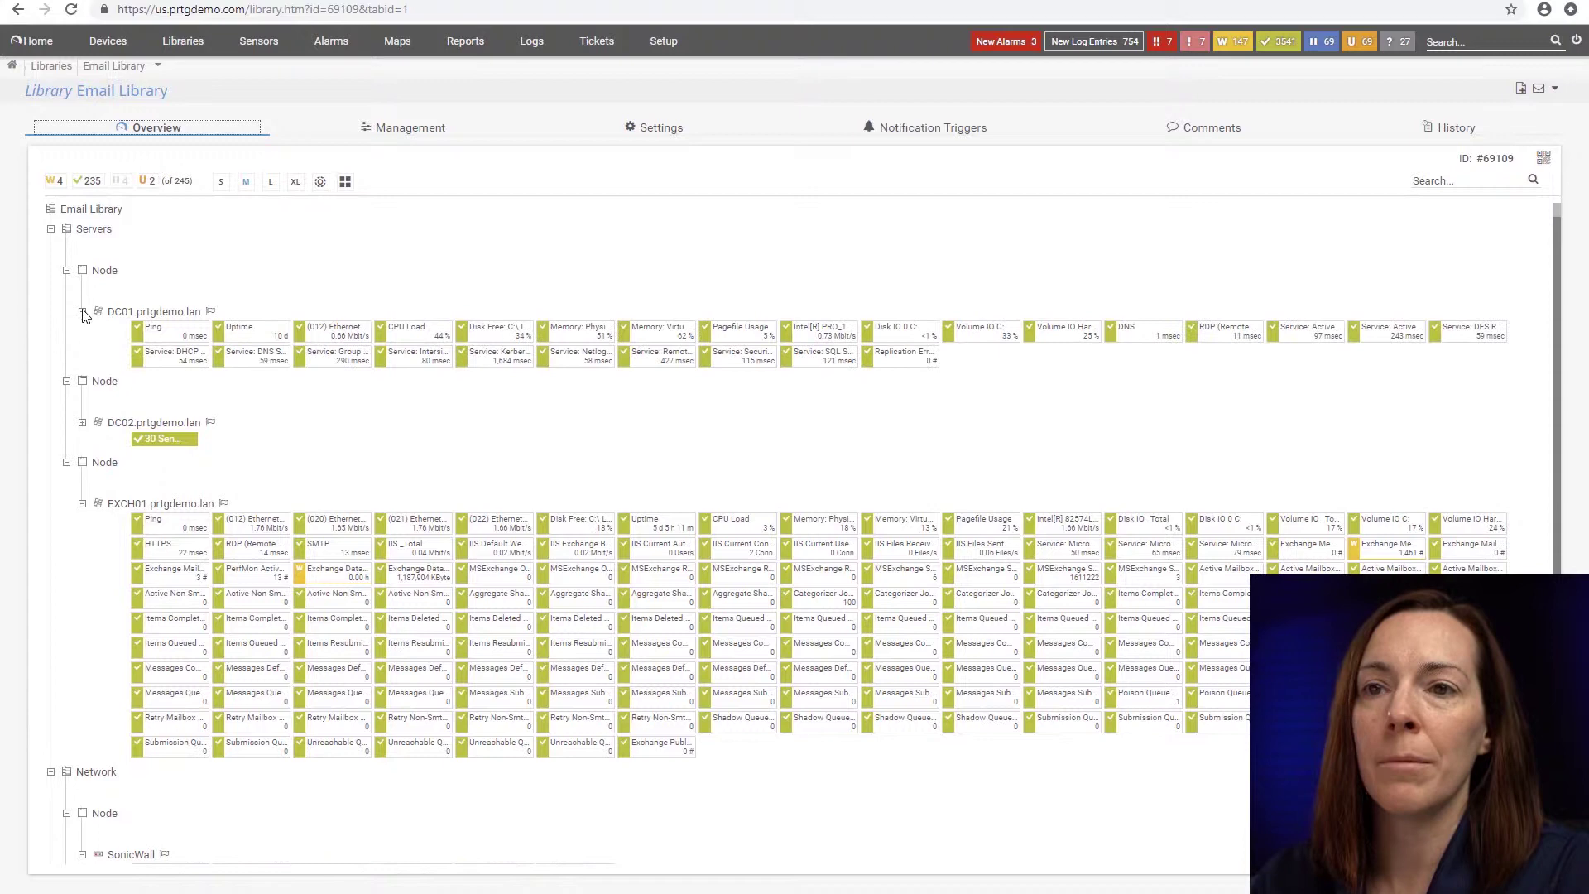
pyautogui.click(82, 424)
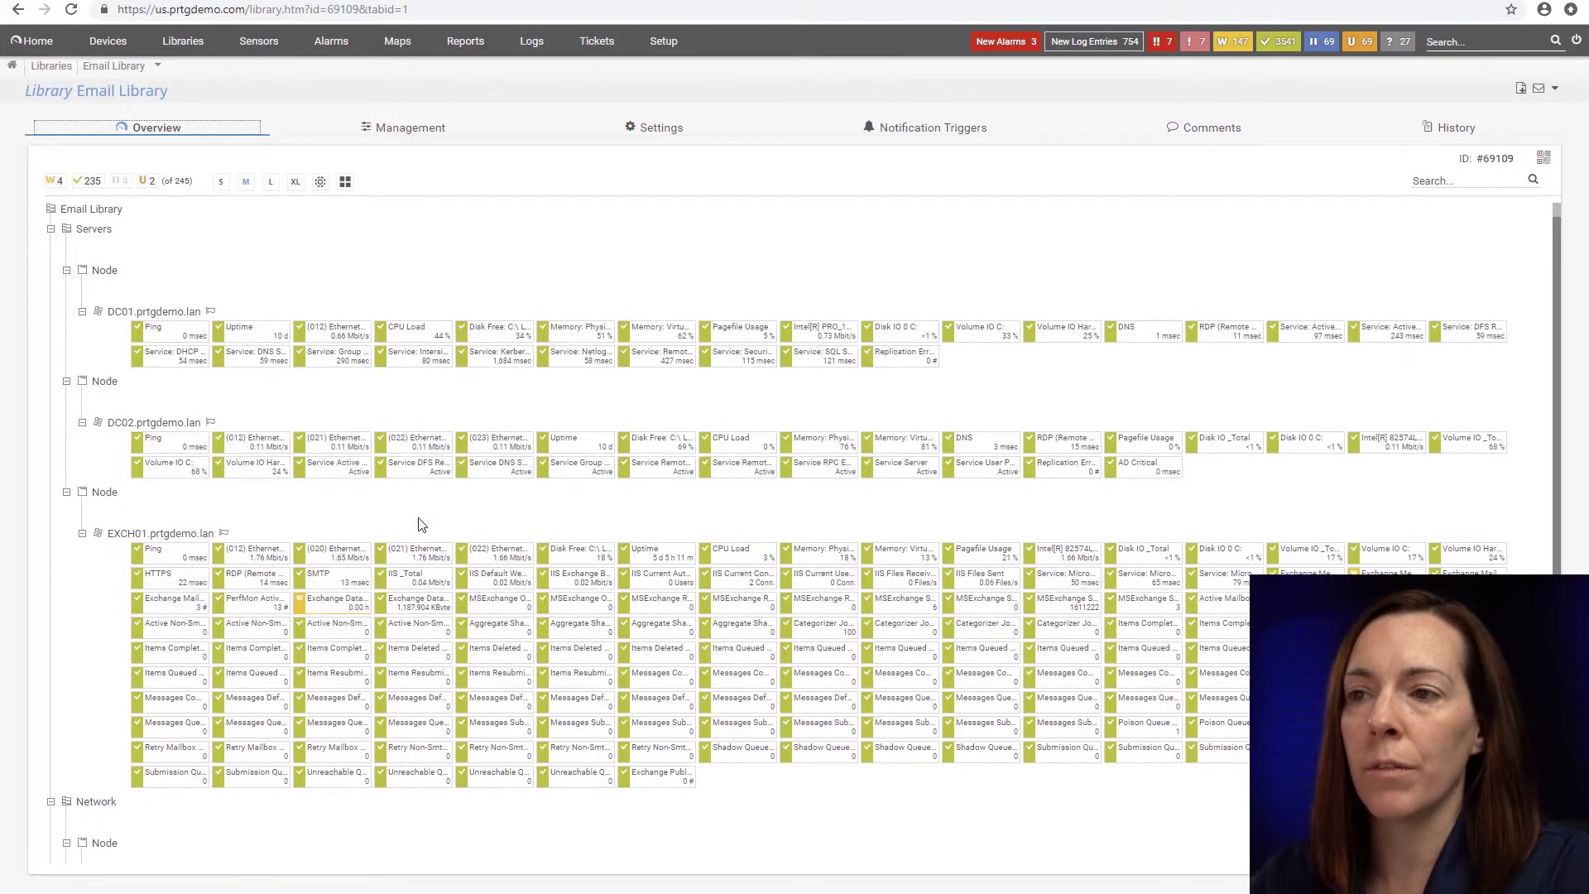
pyautogui.scroll(-4, 422, 525)
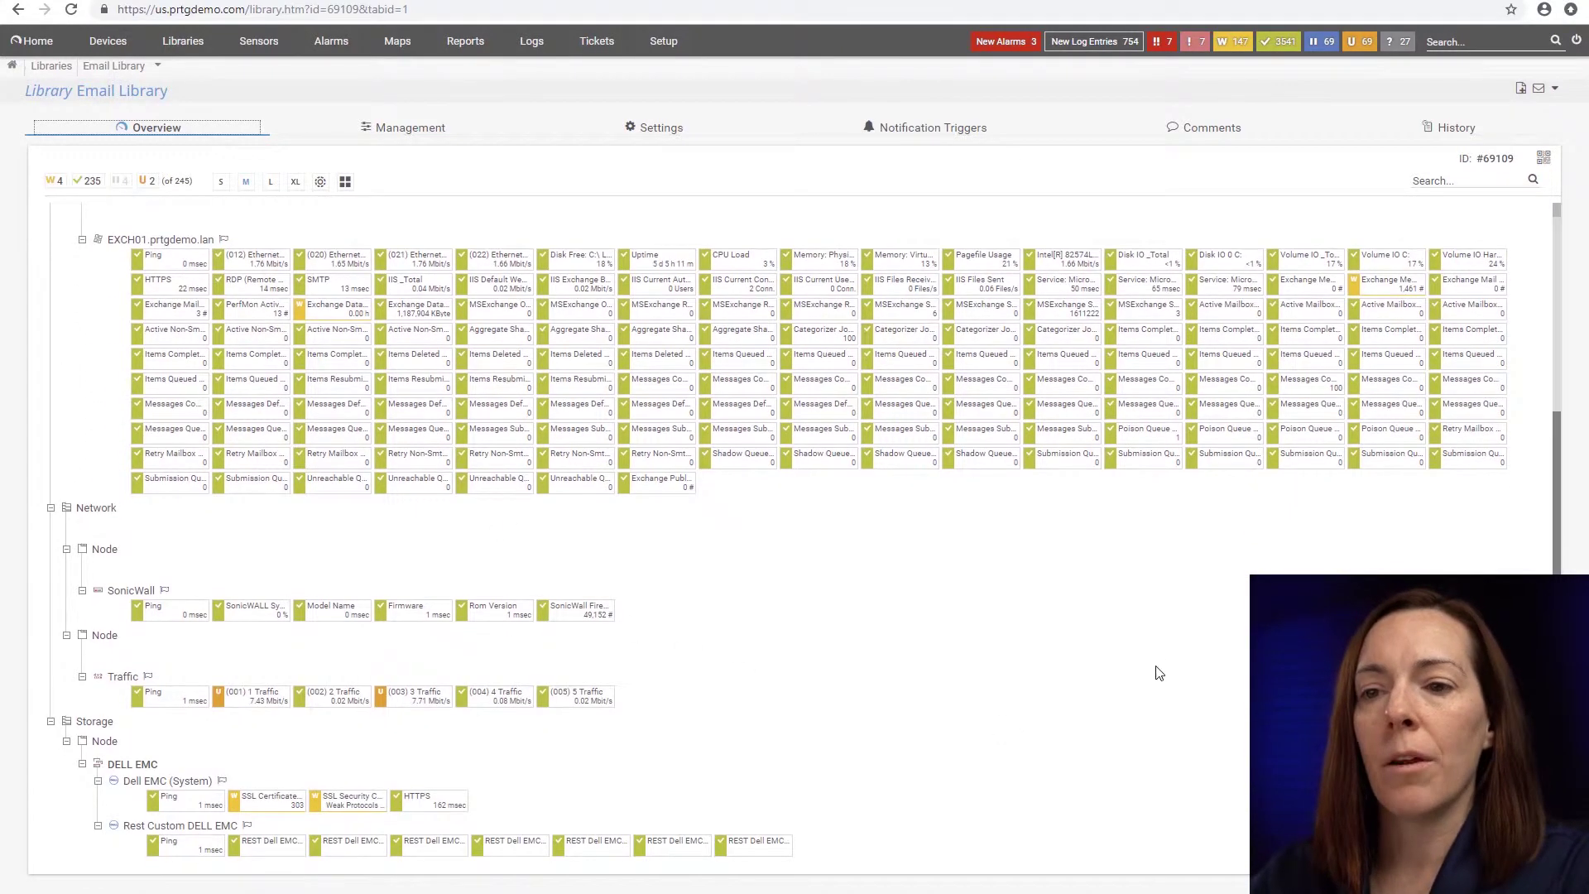
pyautogui.scroll(3, 1085, 713)
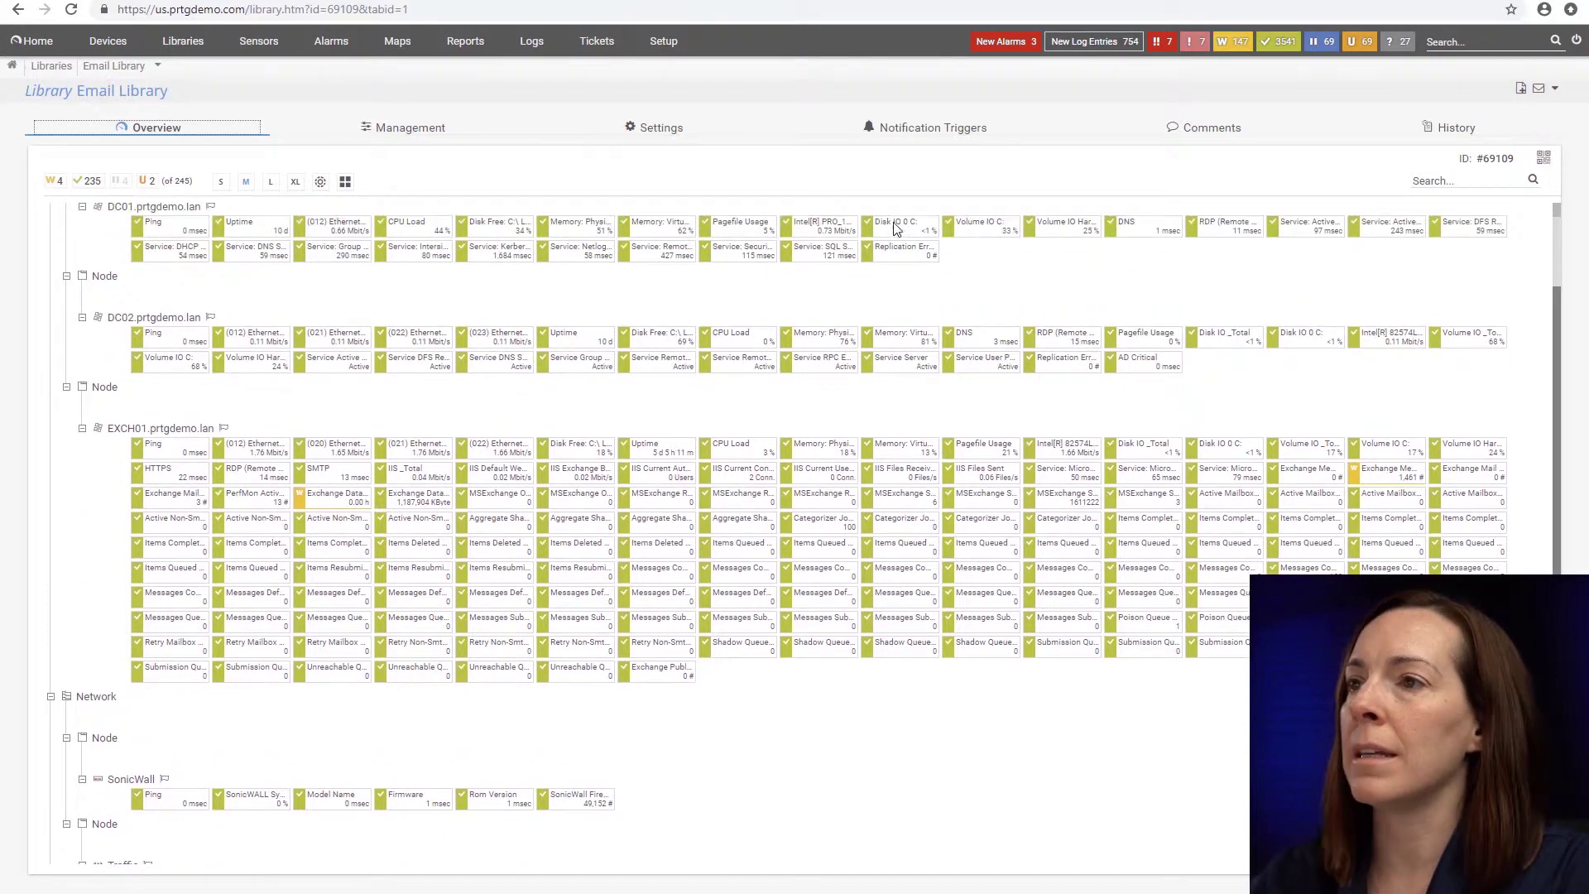
# Review the available notification triggers without adding any, then go to the Libraries list
pyautogui.click(946, 131)
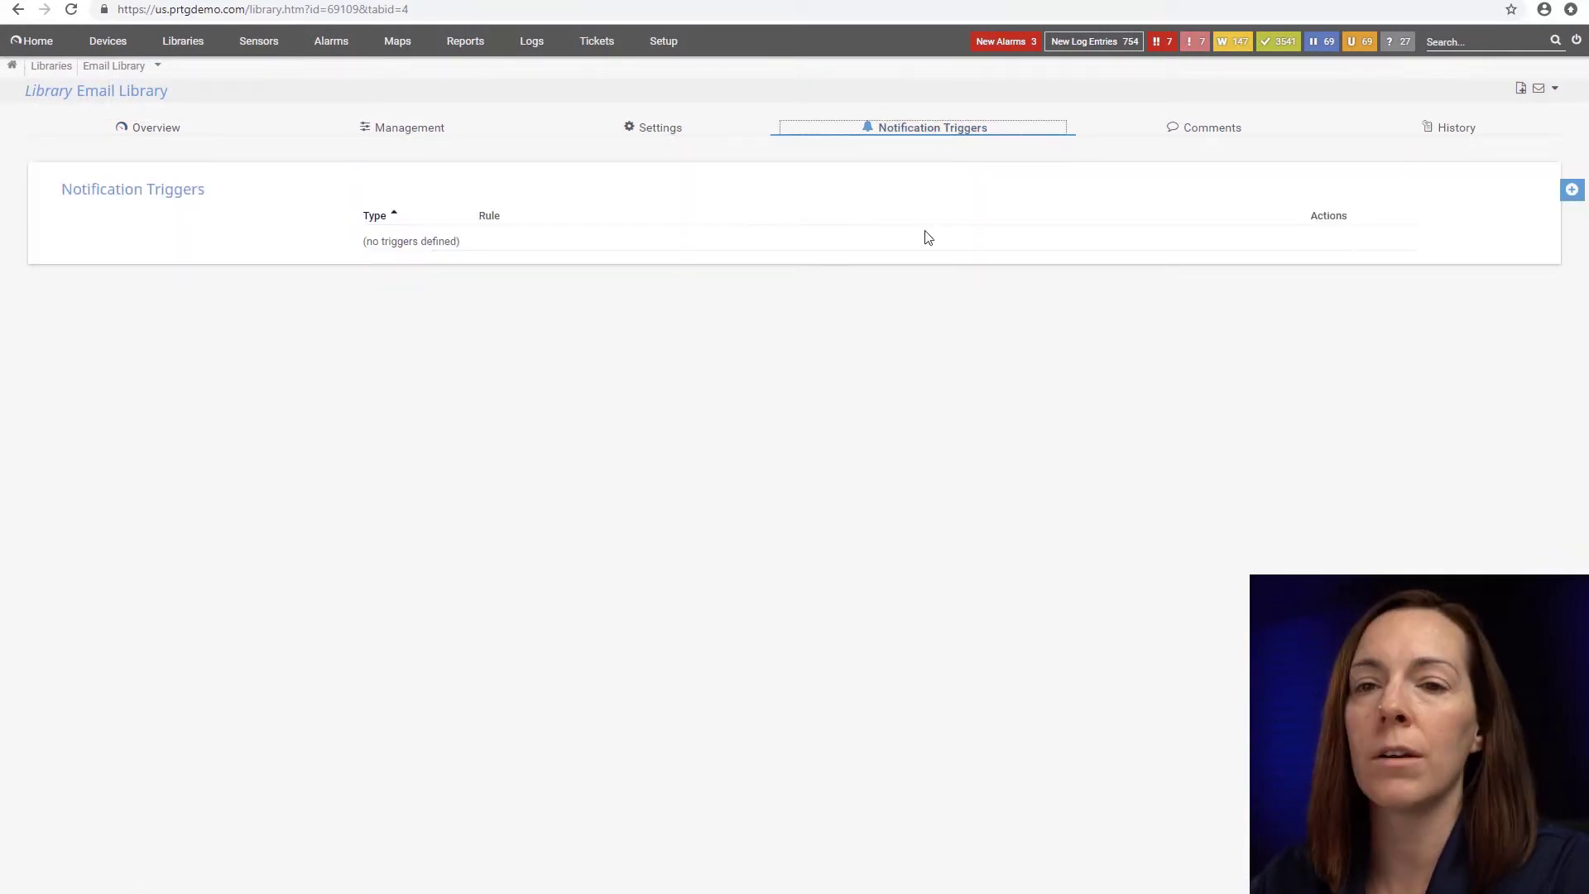
pyautogui.click(1570, 189)
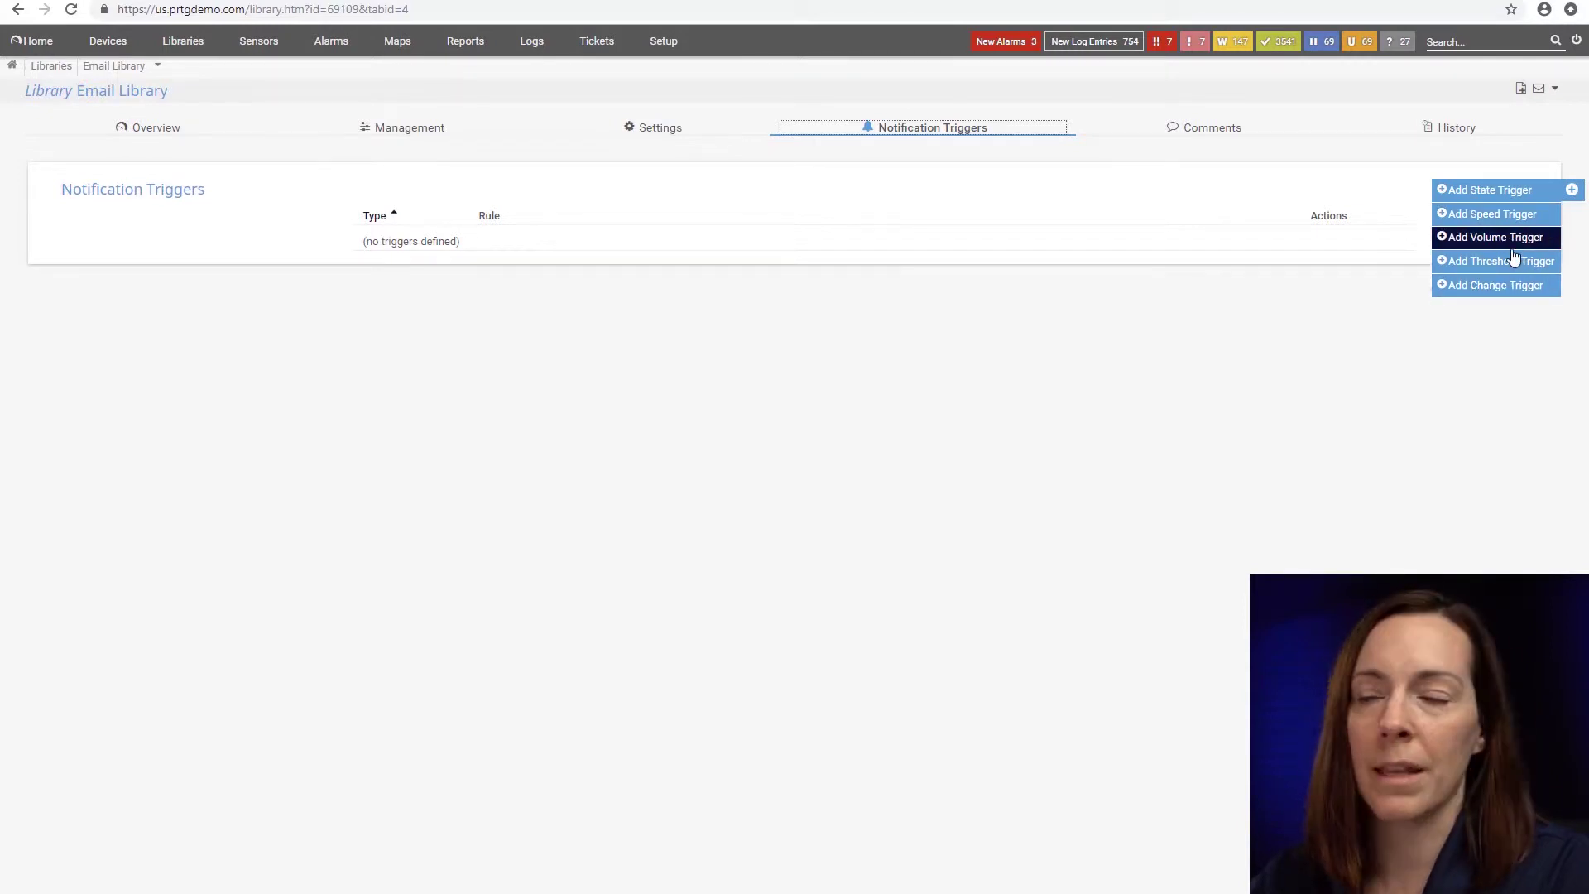
pyautogui.click(738, 587)
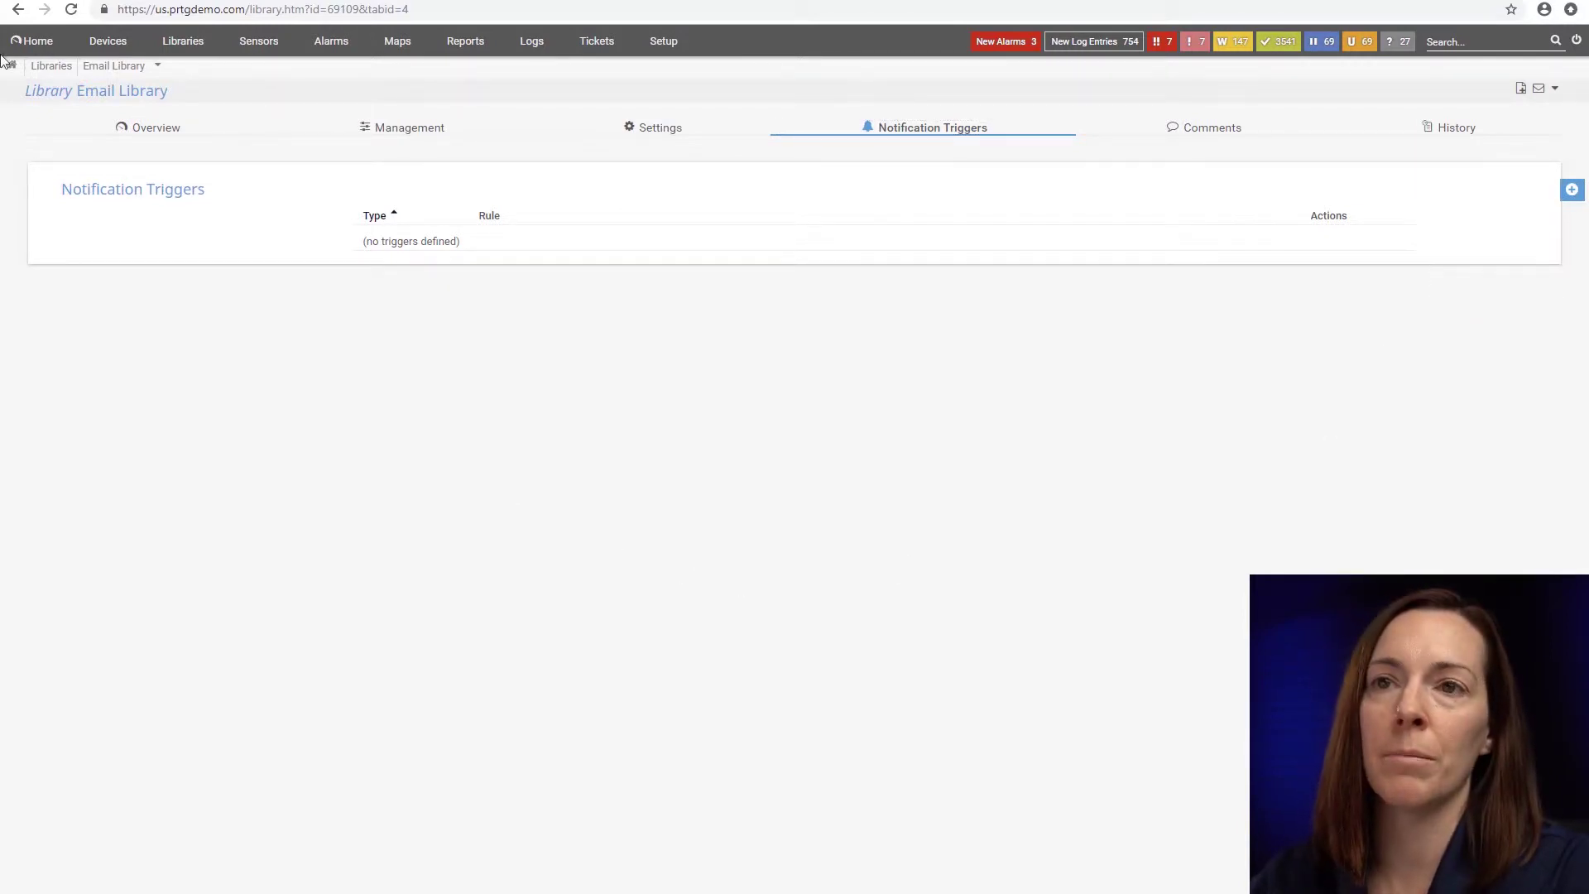
pyautogui.click(149, 130)
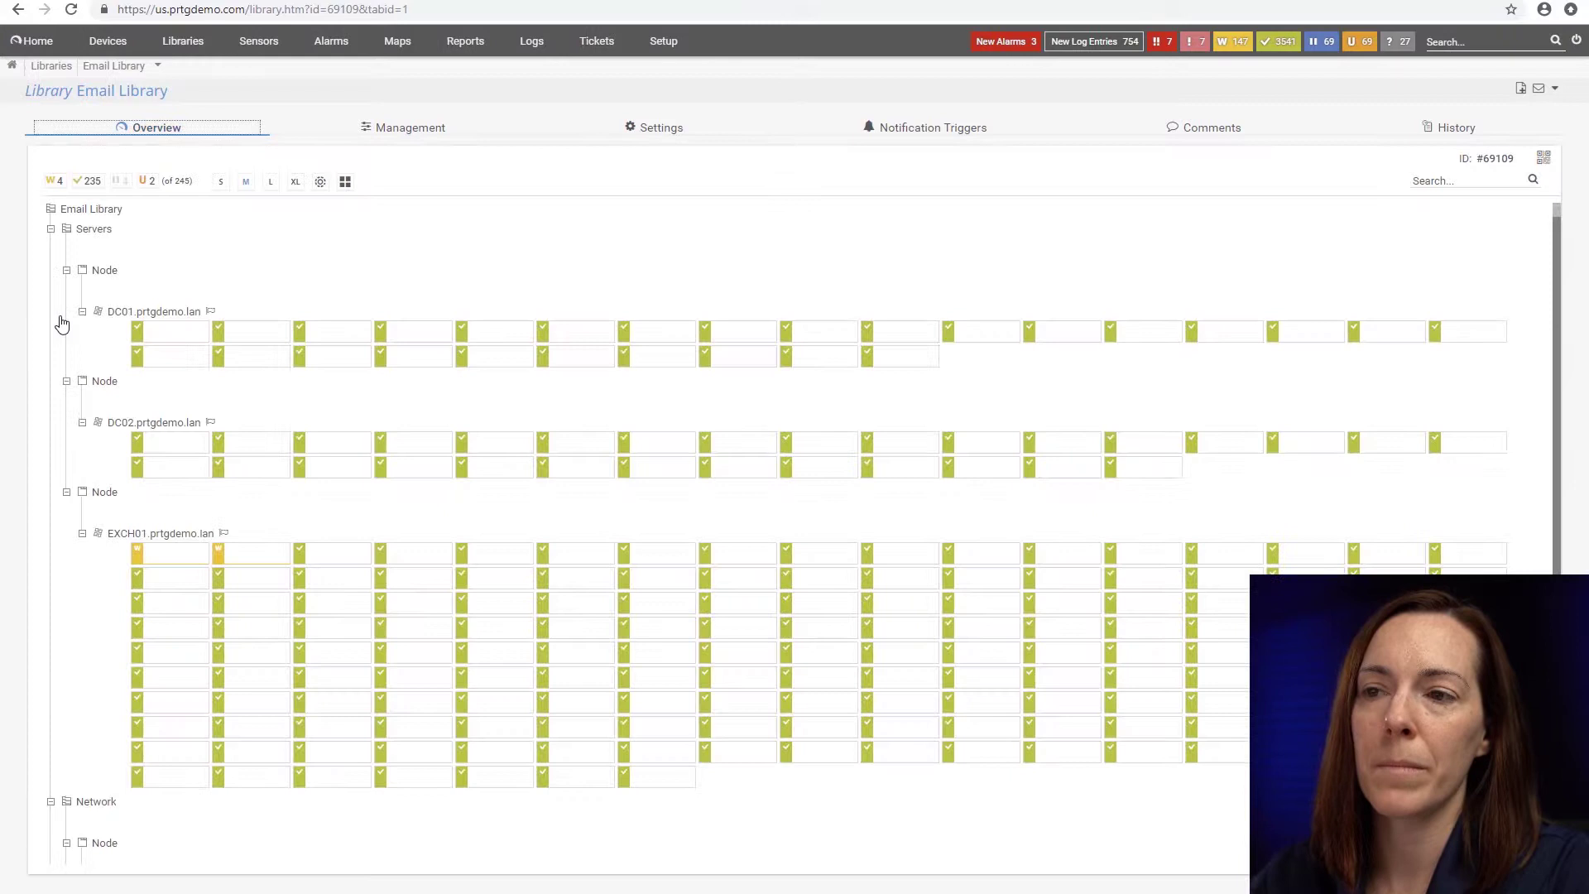
pyautogui.click(174, 42)
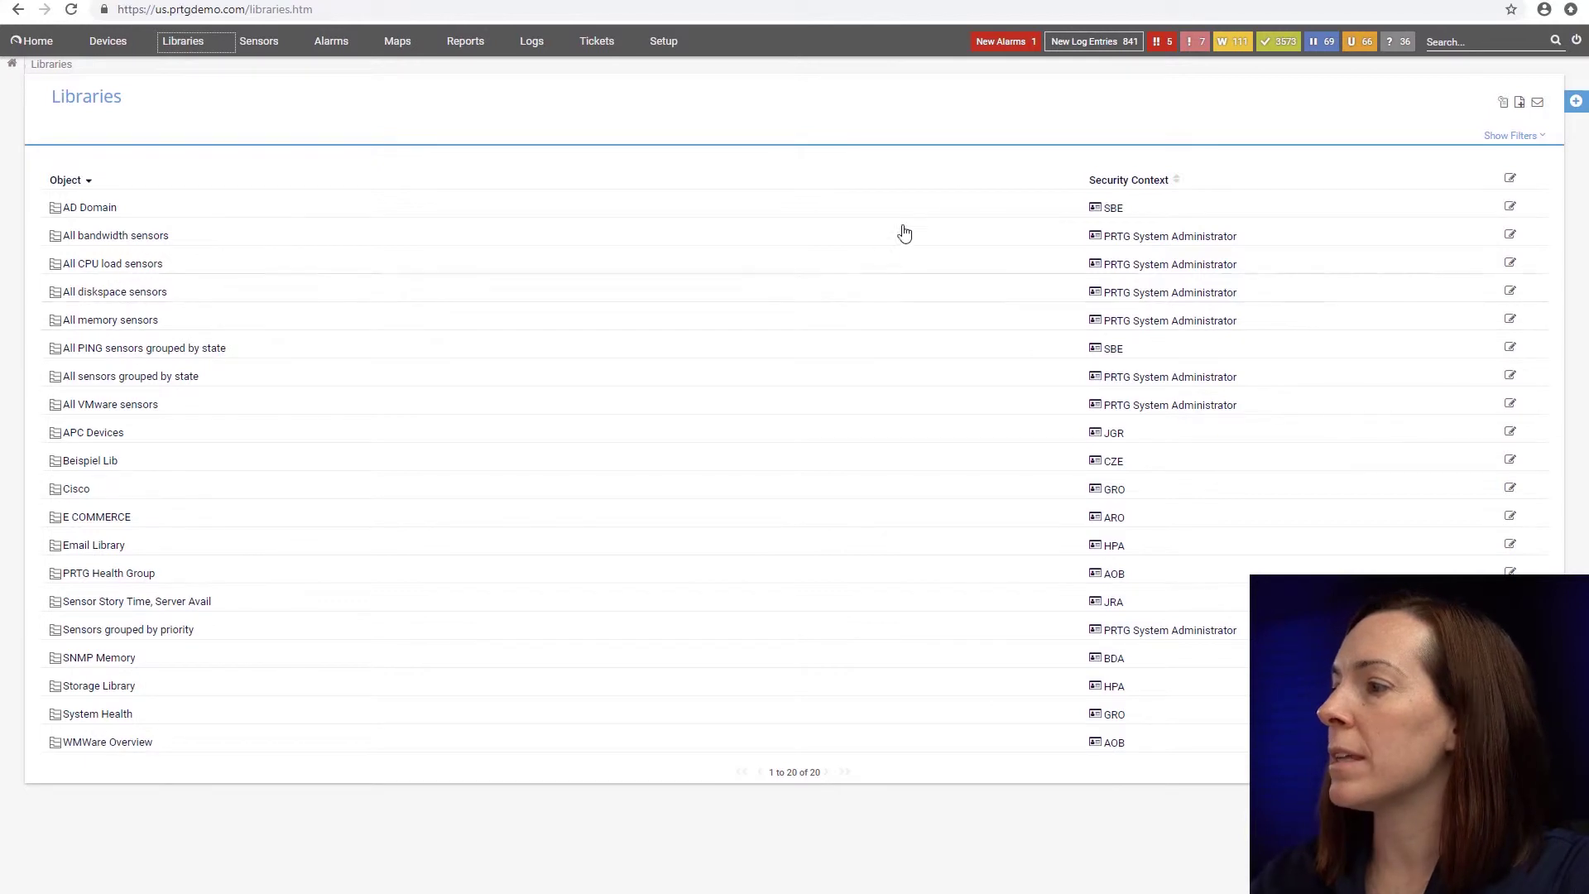
# Add a new library named 'Diskfree Library' and create it
pyautogui.click(1576, 103)
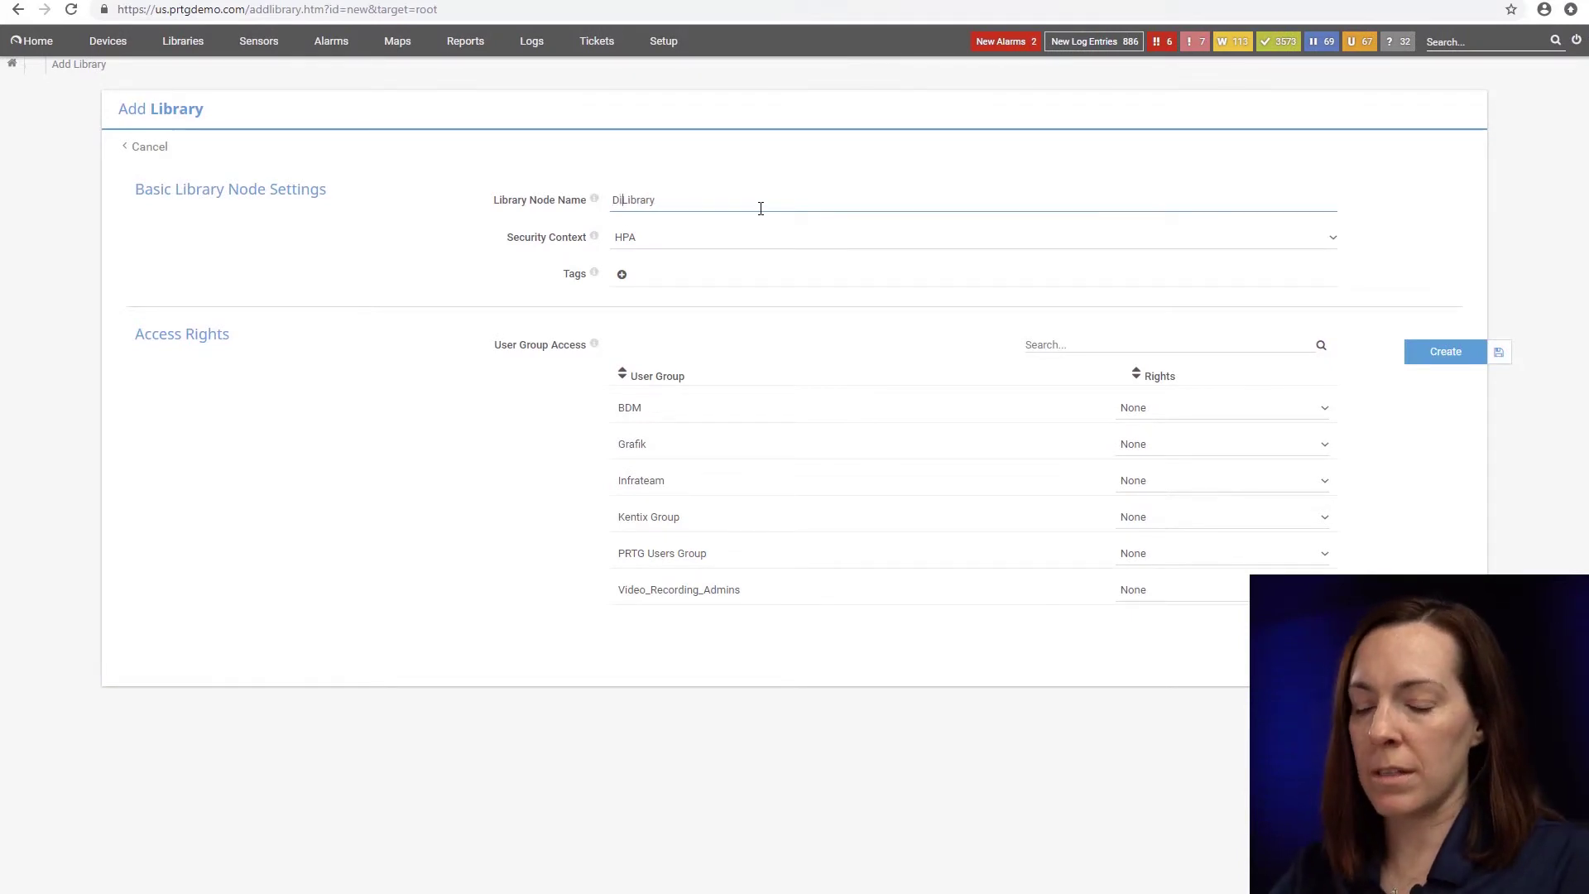
pyautogui.write('skfree')
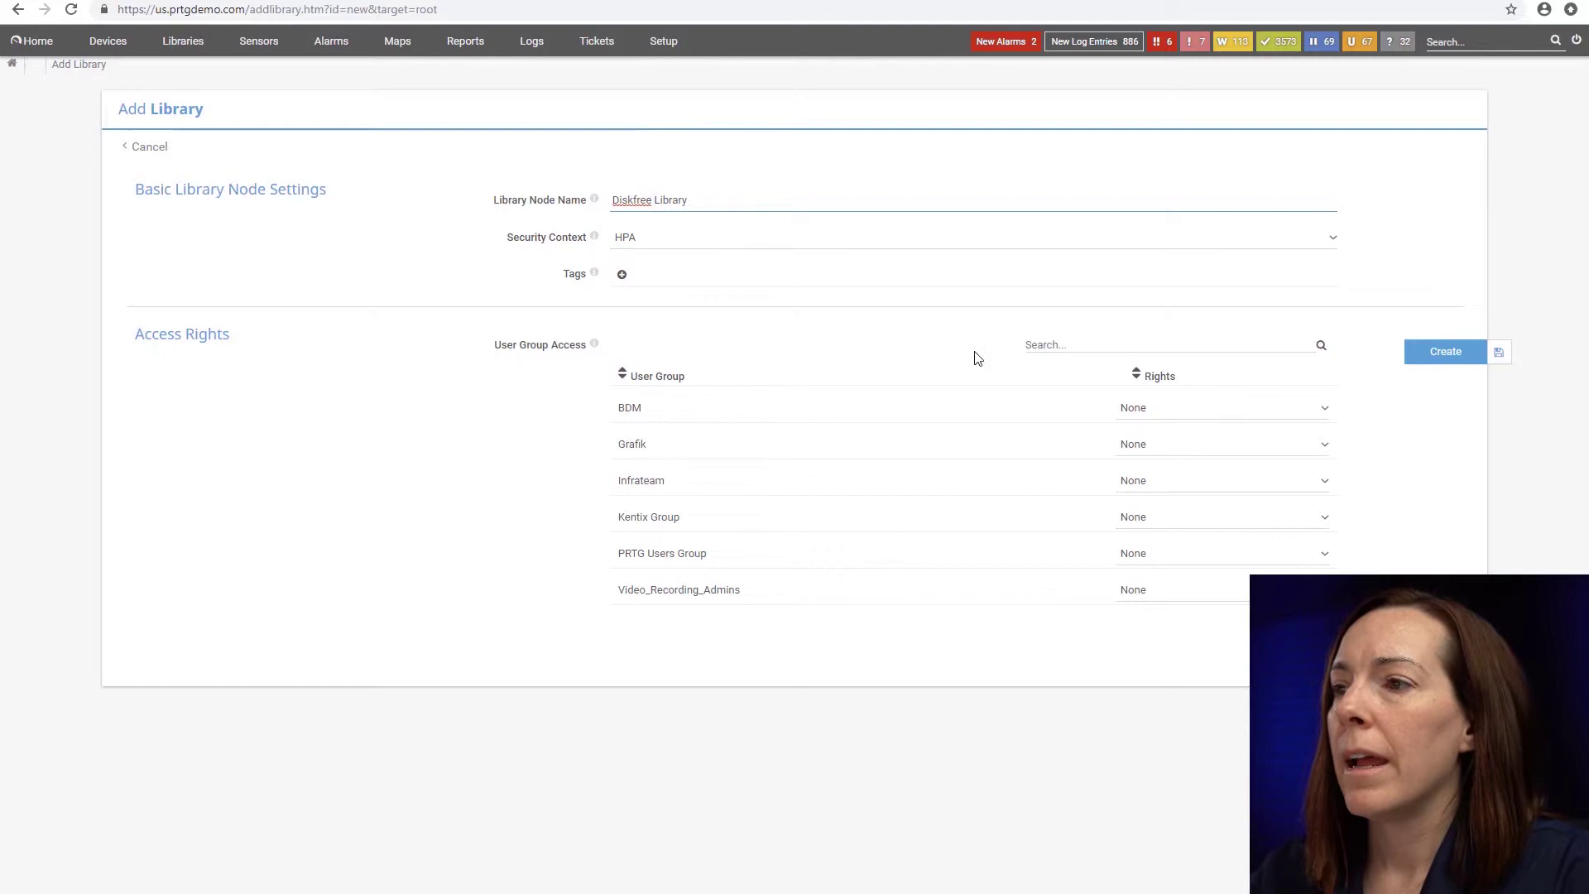
pyautogui.click(1437, 368)
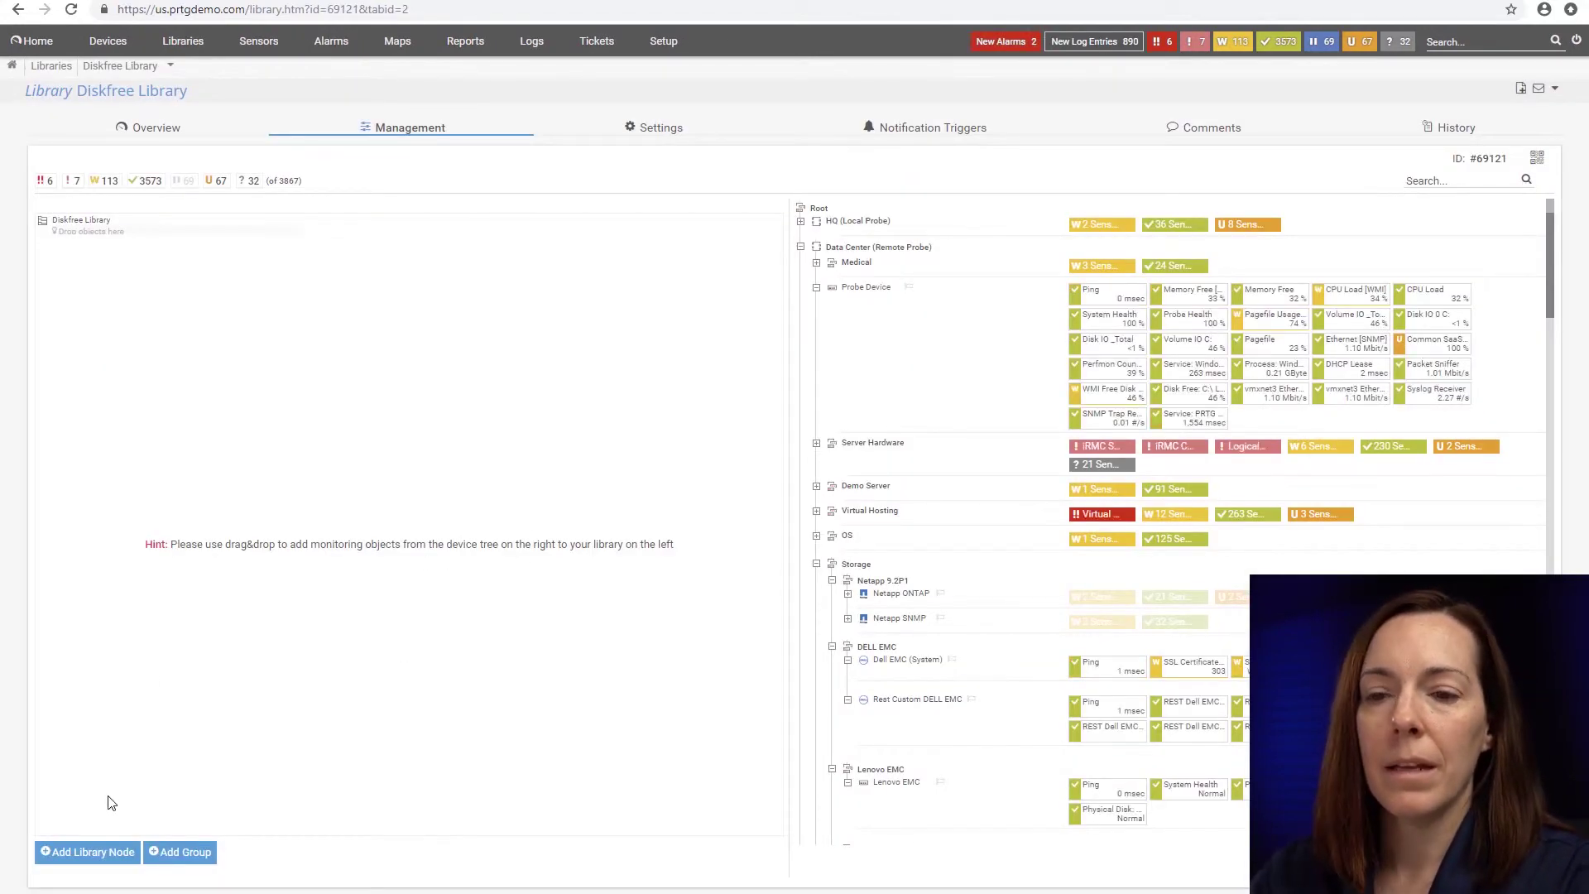
# Add a Diskfree Library node set to show a collection of filtered sensors
pyautogui.click(79, 852)
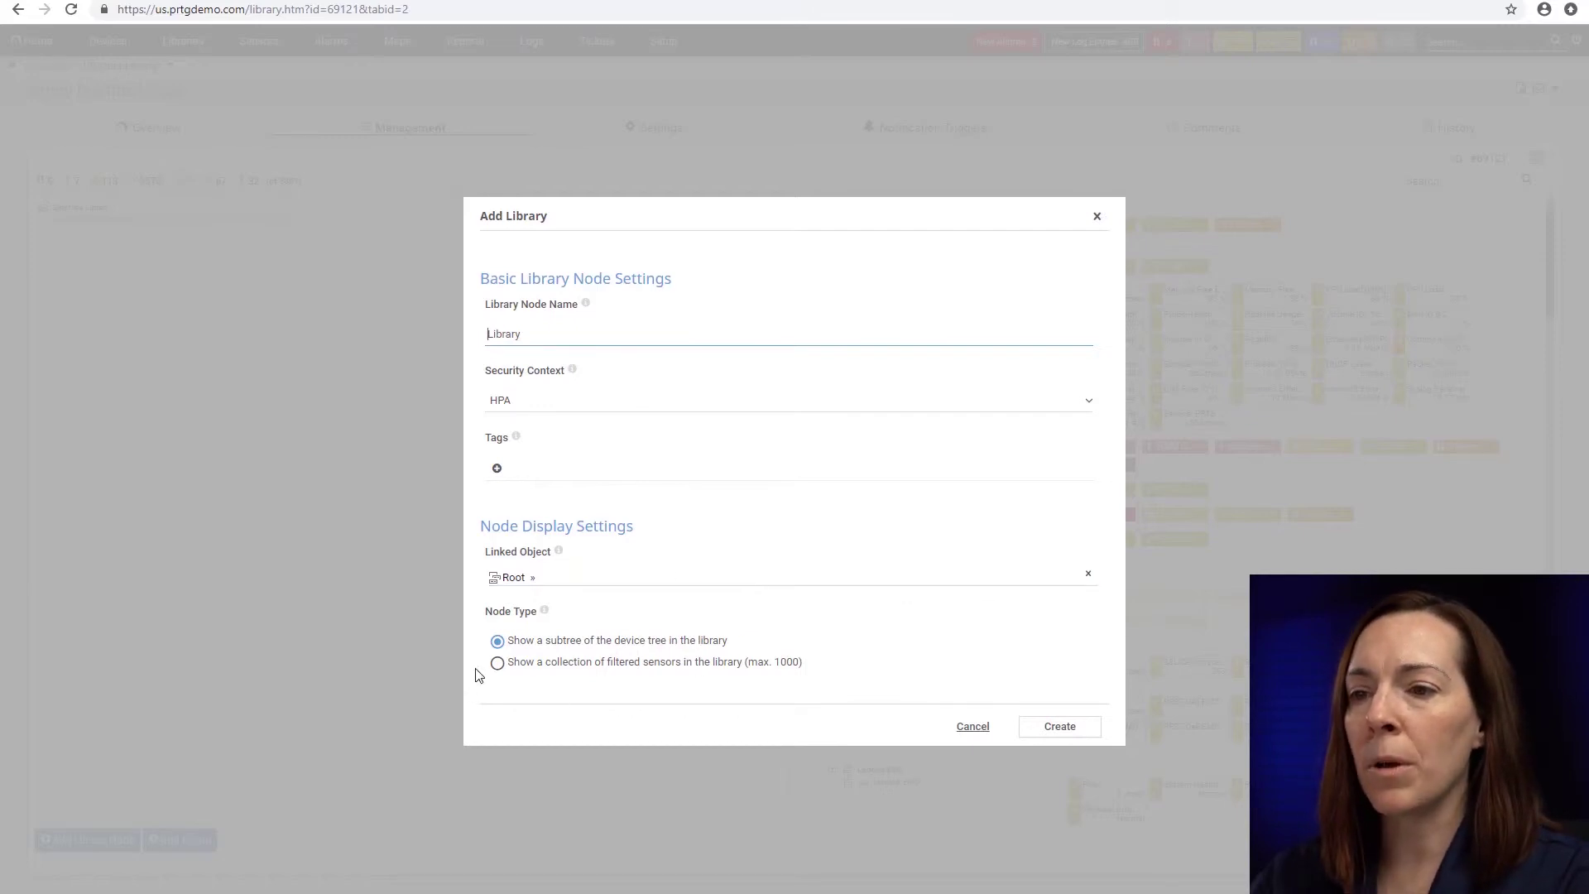
pyautogui.click(638, 663)
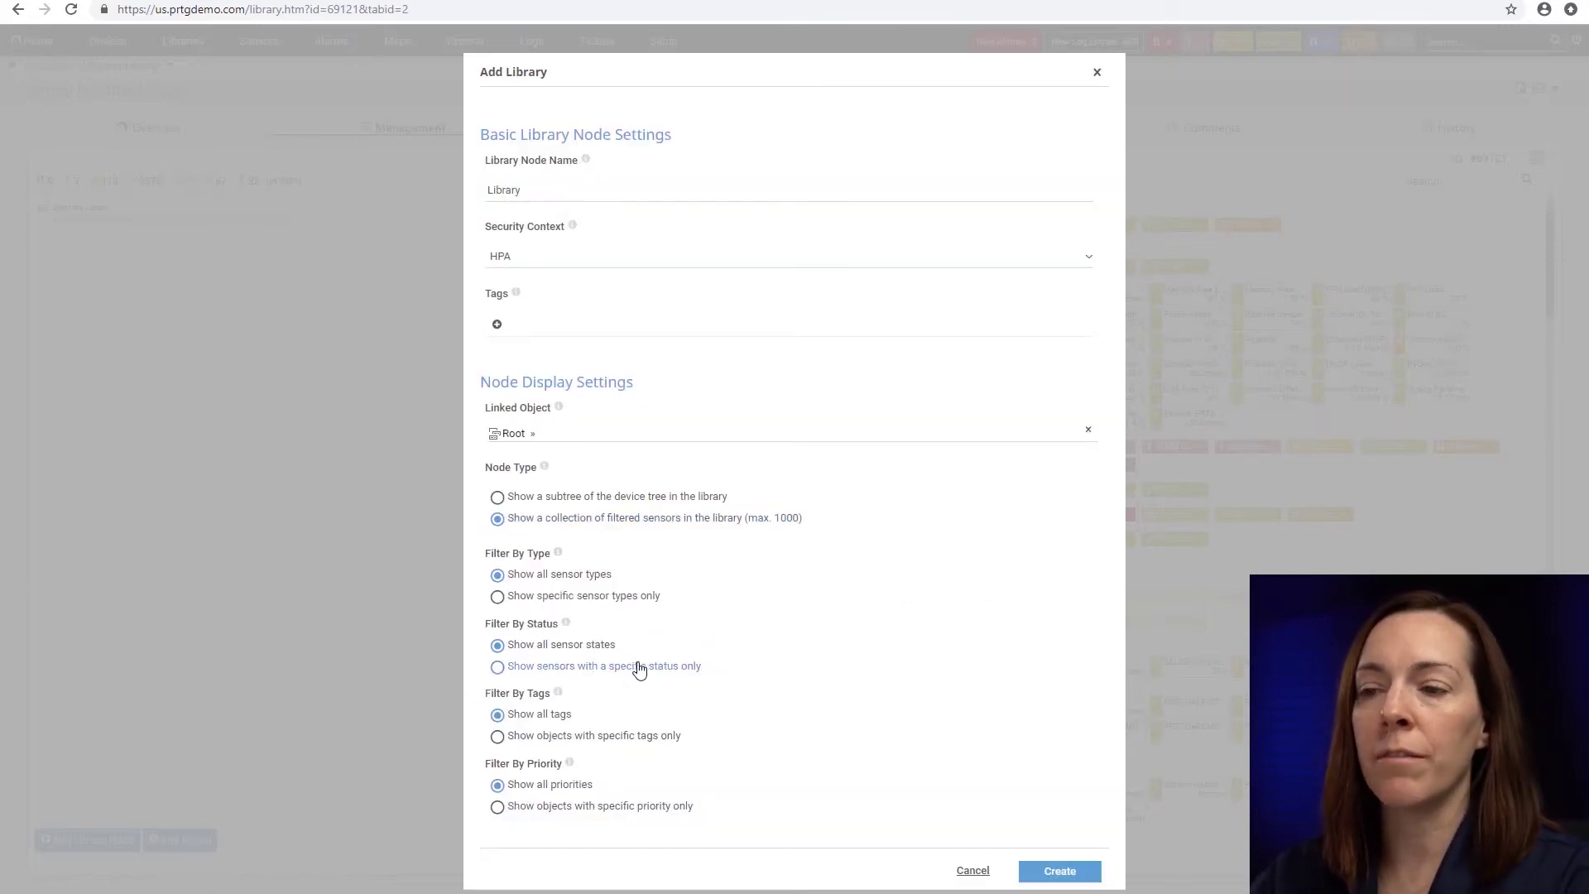
# Restrict the node to sensor types matching 'disk free', select all six, and create it
pyautogui.click(498, 598)
pyautogui.scroll(-5, 711, 612)
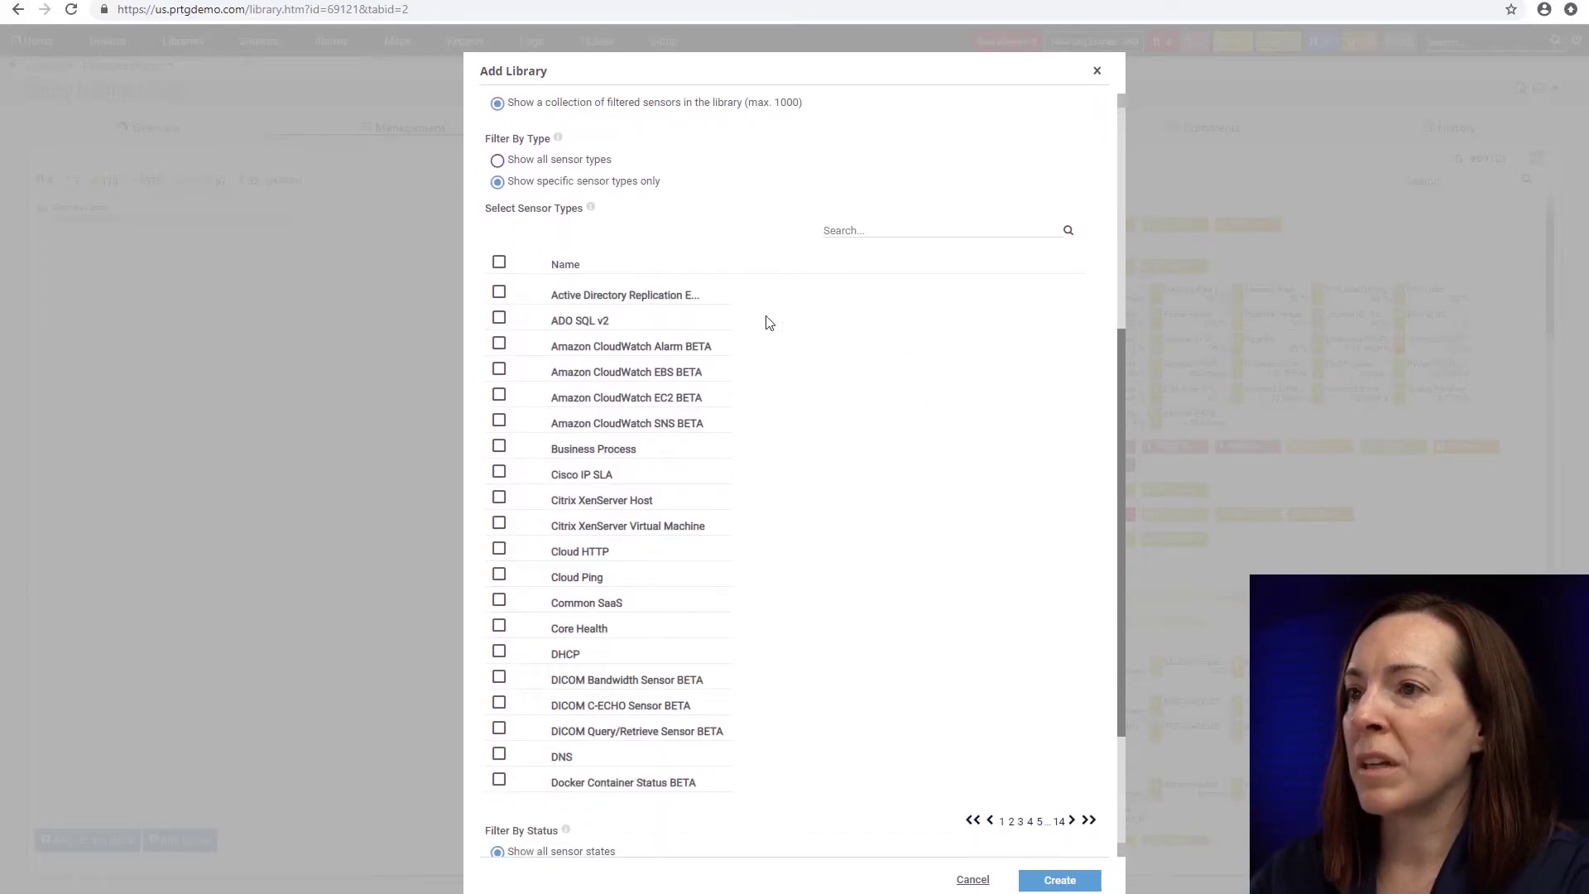
pyautogui.click(868, 231)
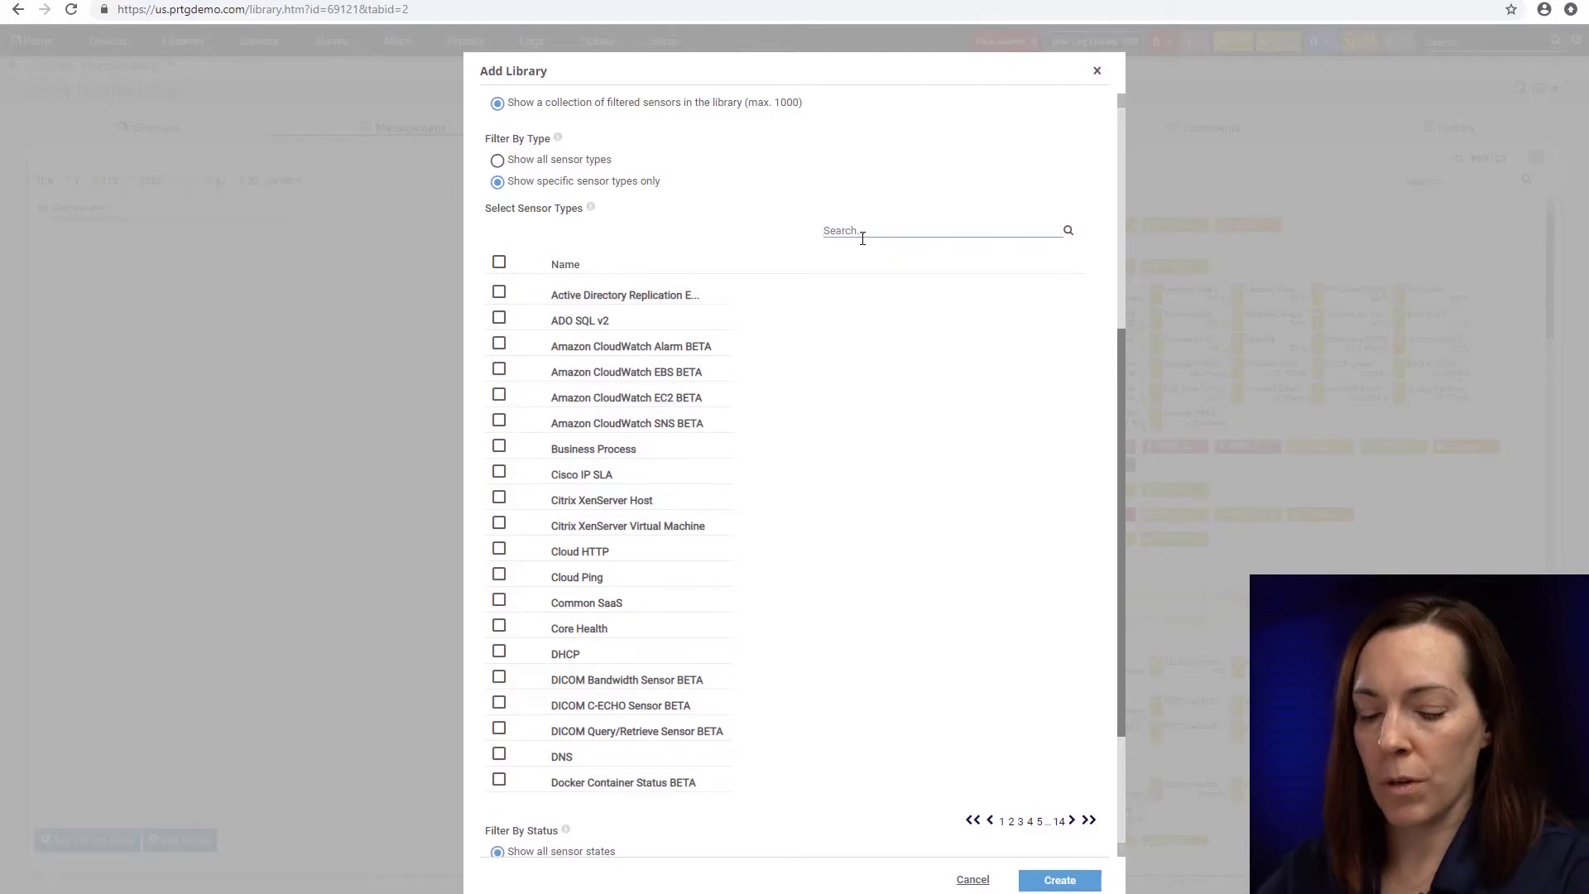
pyautogui.write('disk frfee')
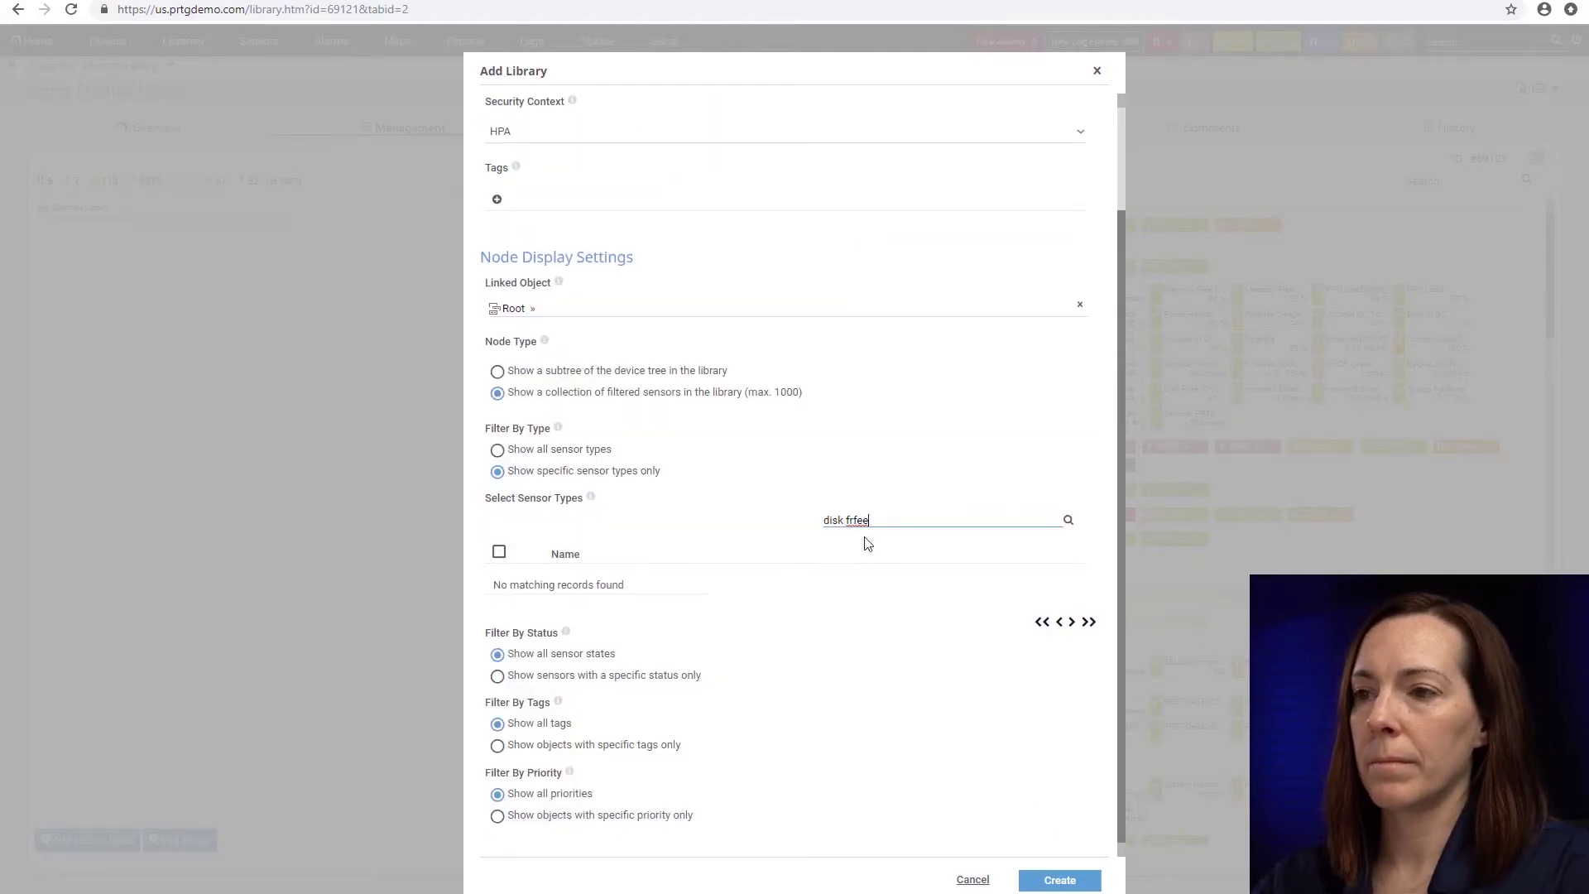
pyautogui.press('BackSpace')
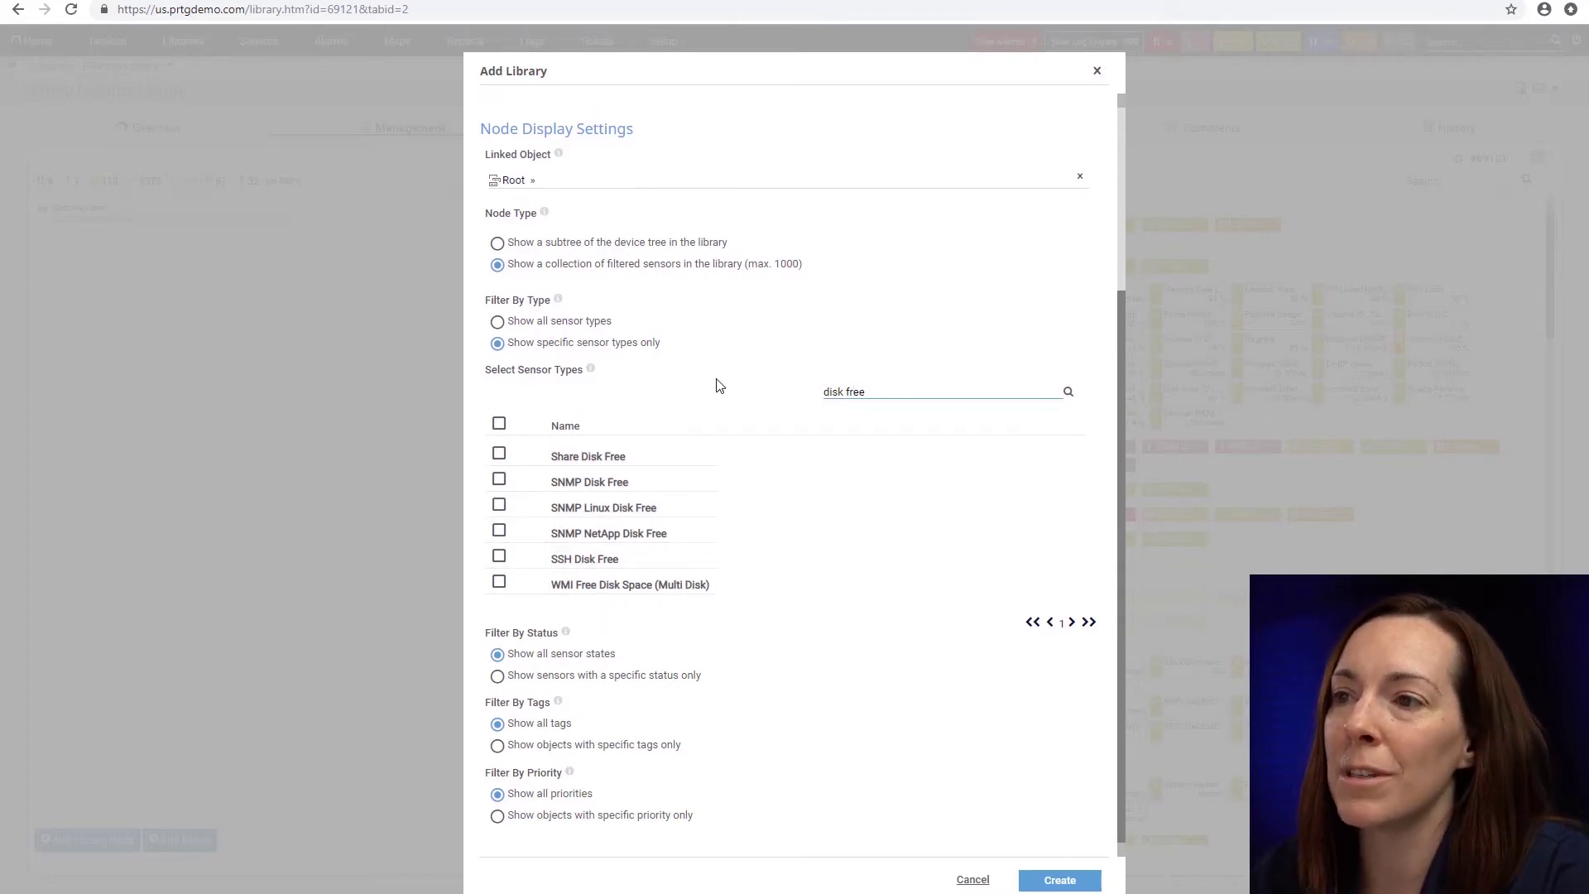
pyautogui.click(499, 423)
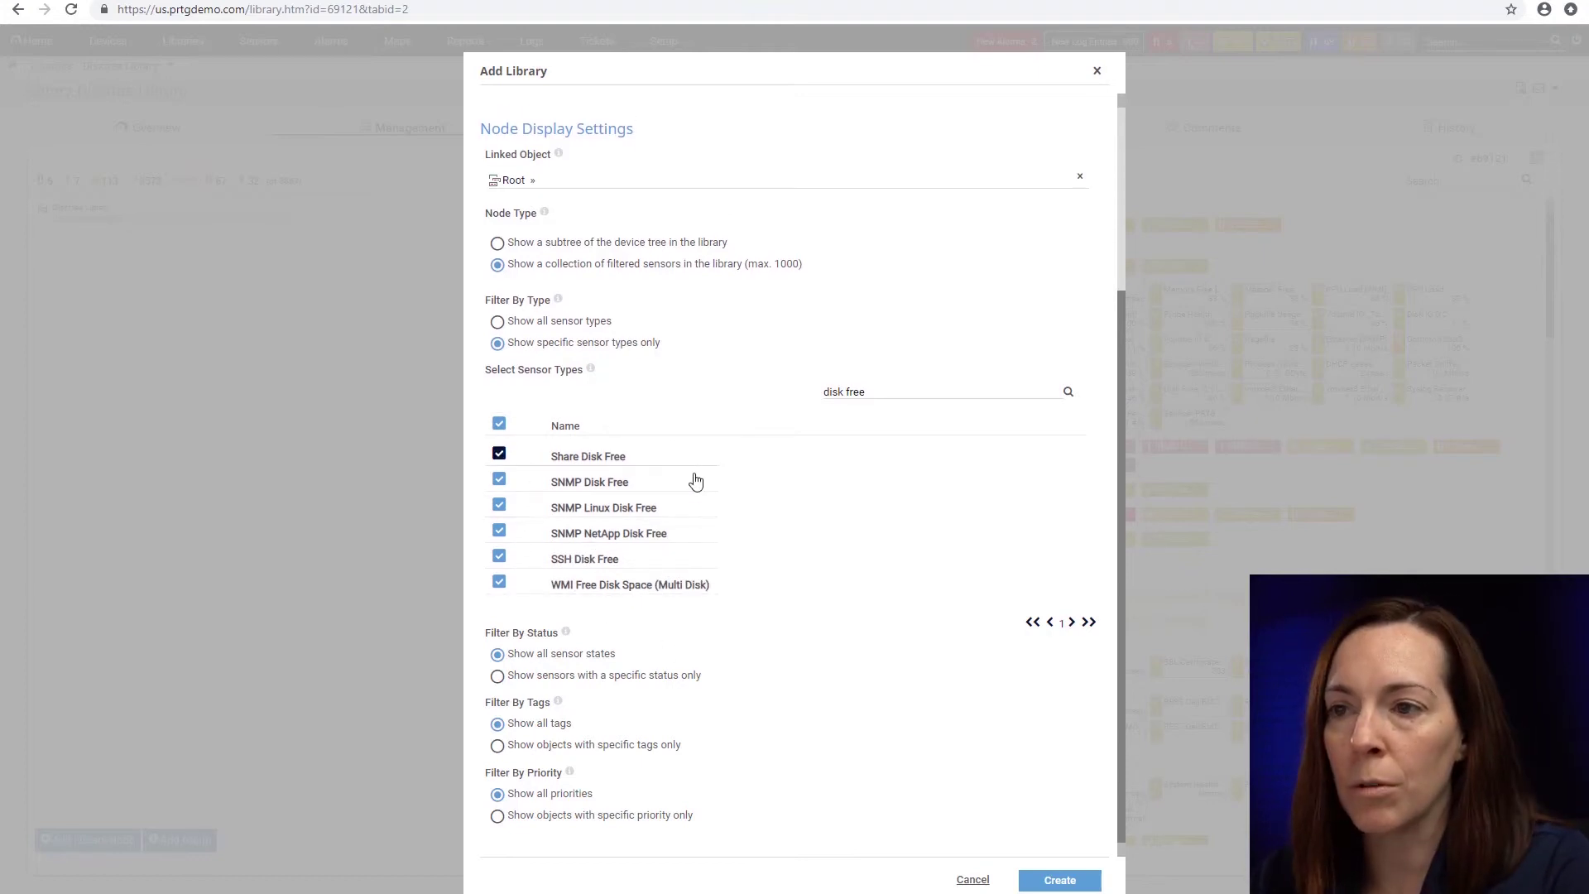
pyautogui.click(1060, 880)
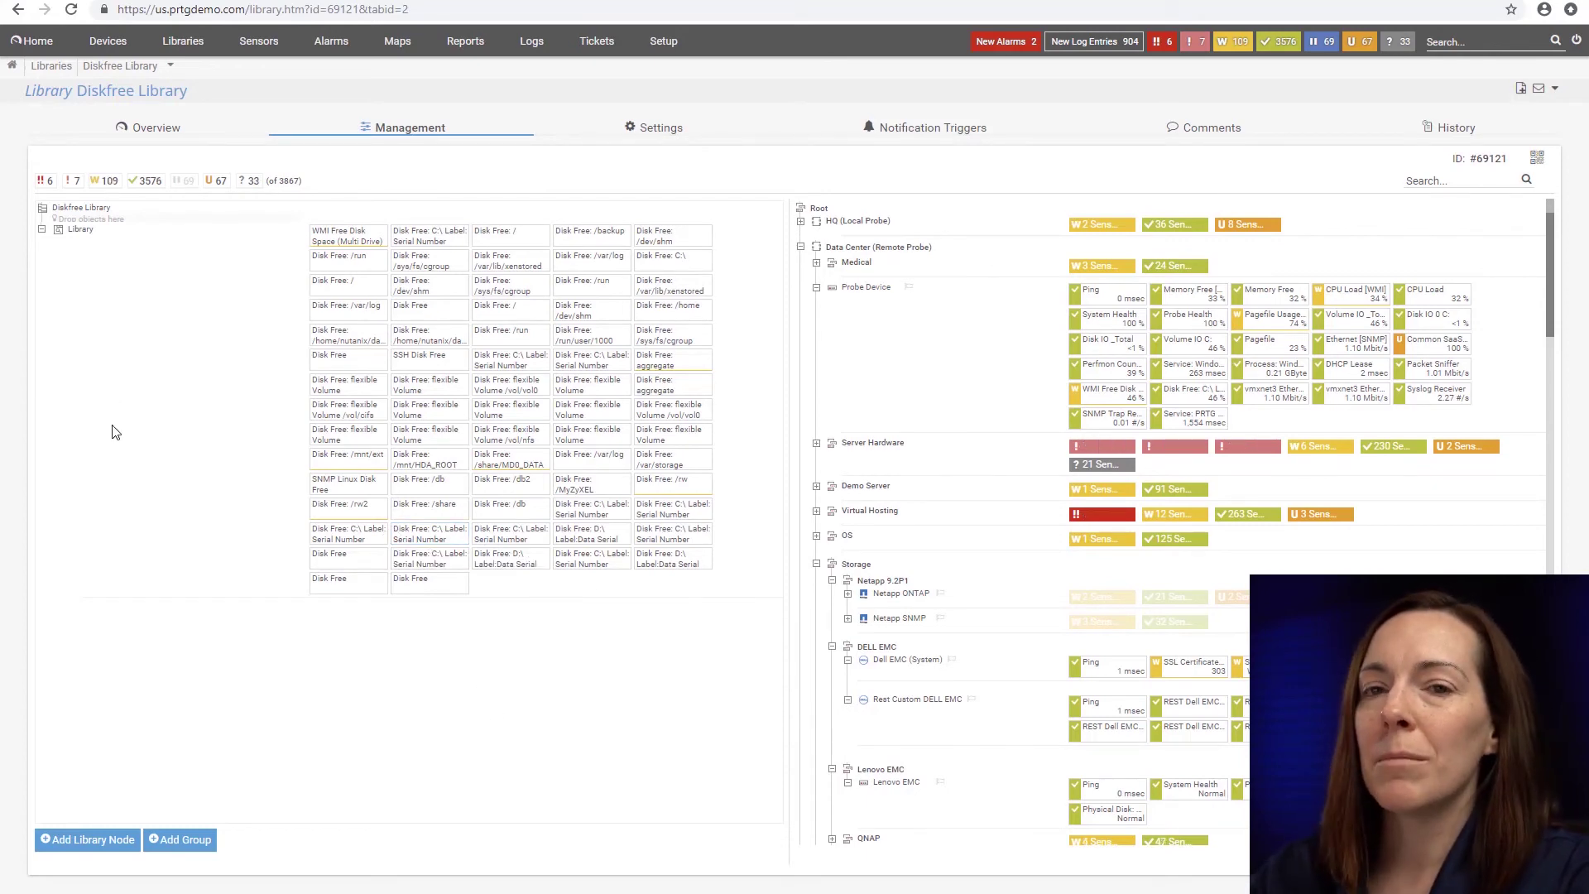
# Open the Diskfree Library's Overview to see its 74 disk-free sensors
pyautogui.click(155, 133)
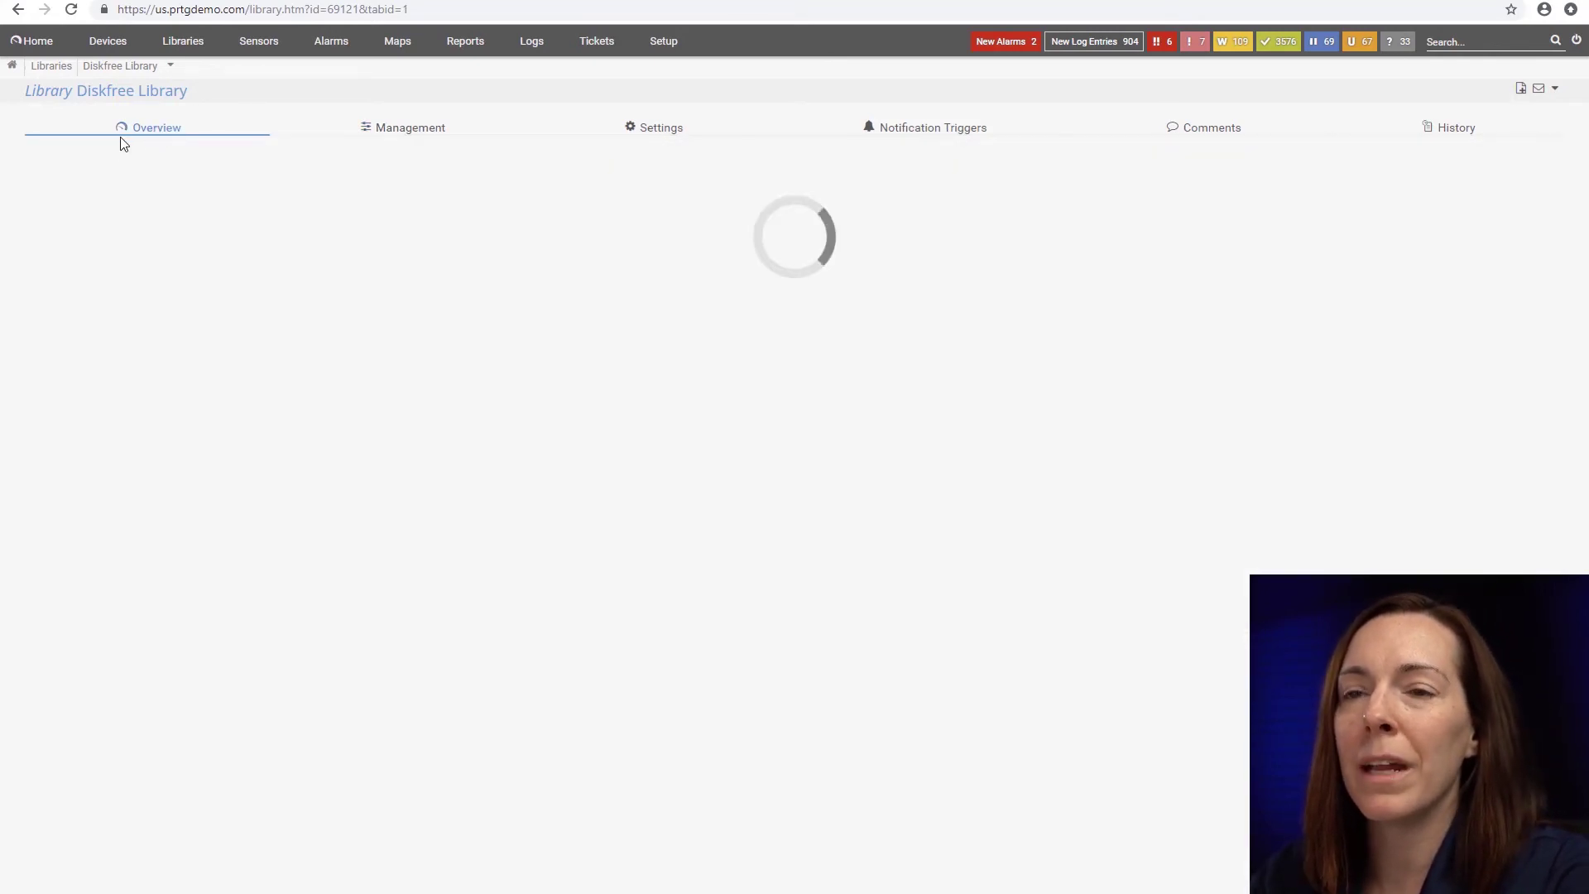